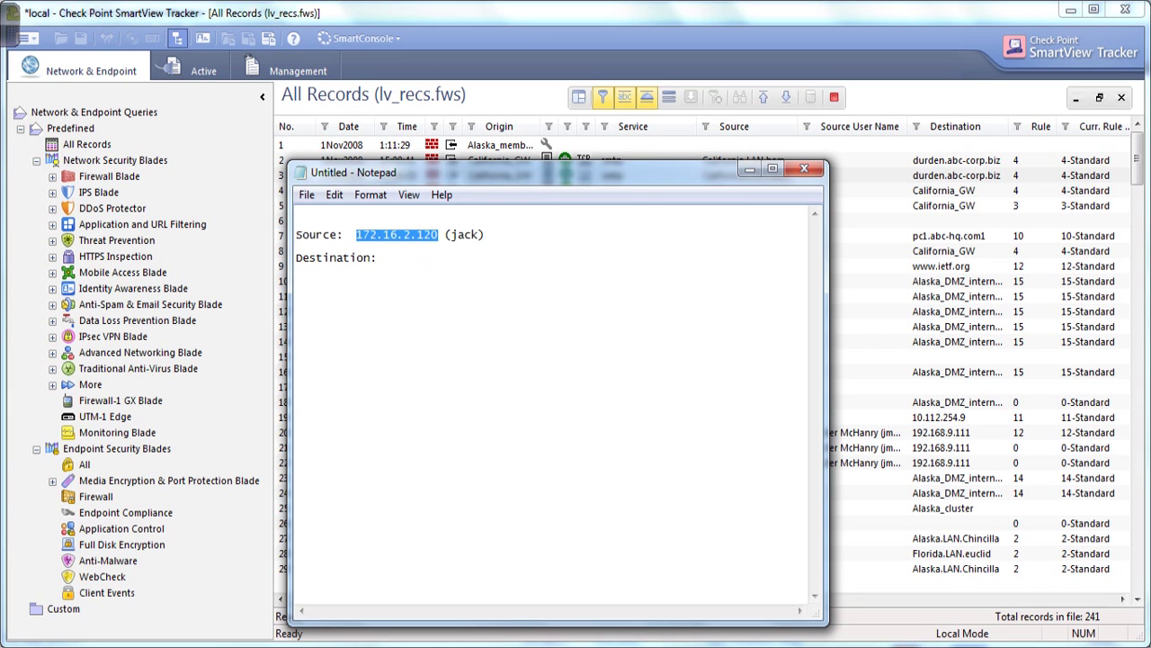
# Step: Copy the source address 172.16.2.120 from the Notepad note and open the Source column's filter in SmartView Tracker
pyautogui.rightClick(368, 233)
pyautogui.click(401, 294)
pyautogui.click(749, 168)
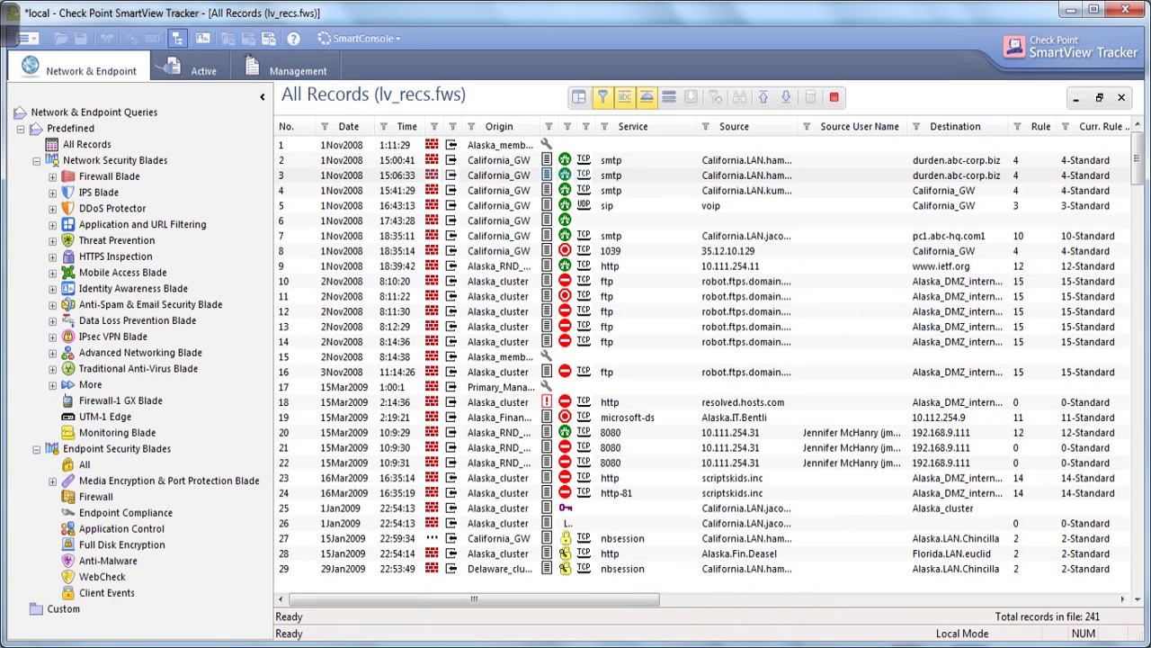
pyautogui.rightClick(732, 126)
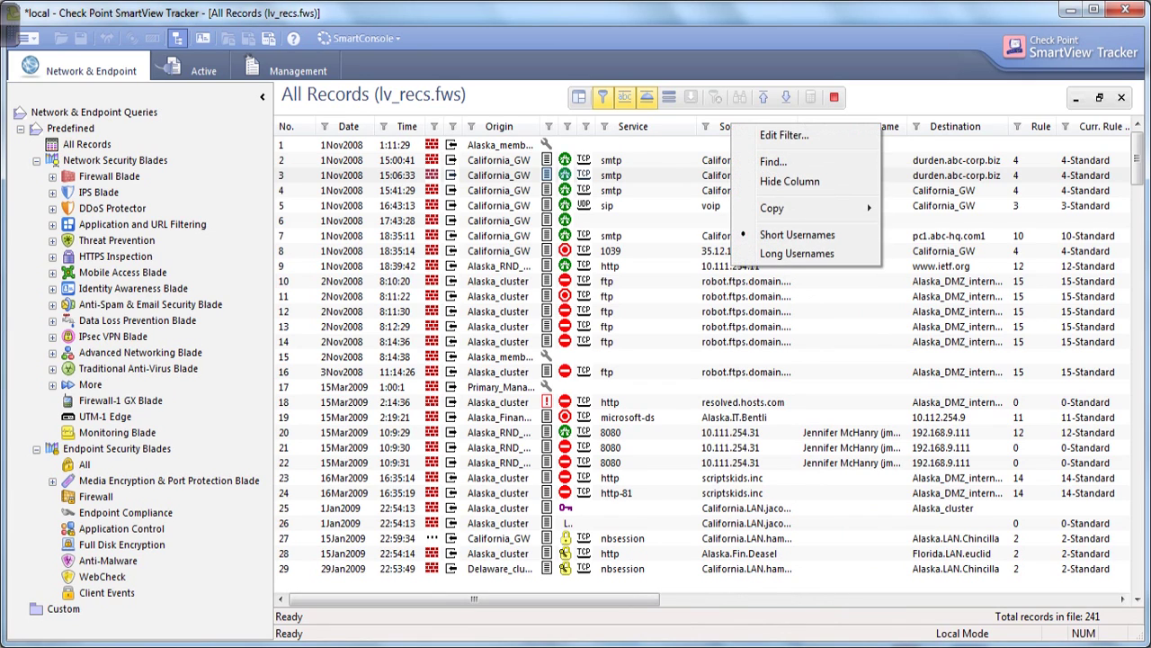
pyautogui.click(784, 136)
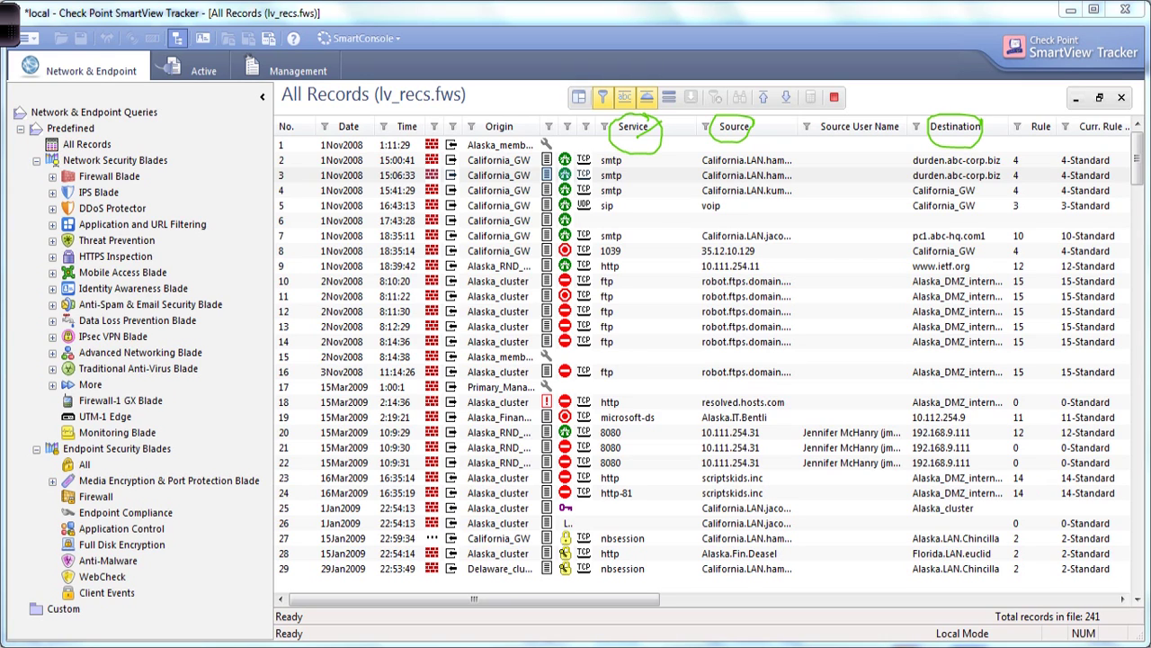
# Step: Check the source and destination entries in the Notepad note and return to the log records
pyautogui.hotkey('alt', 'Tab')
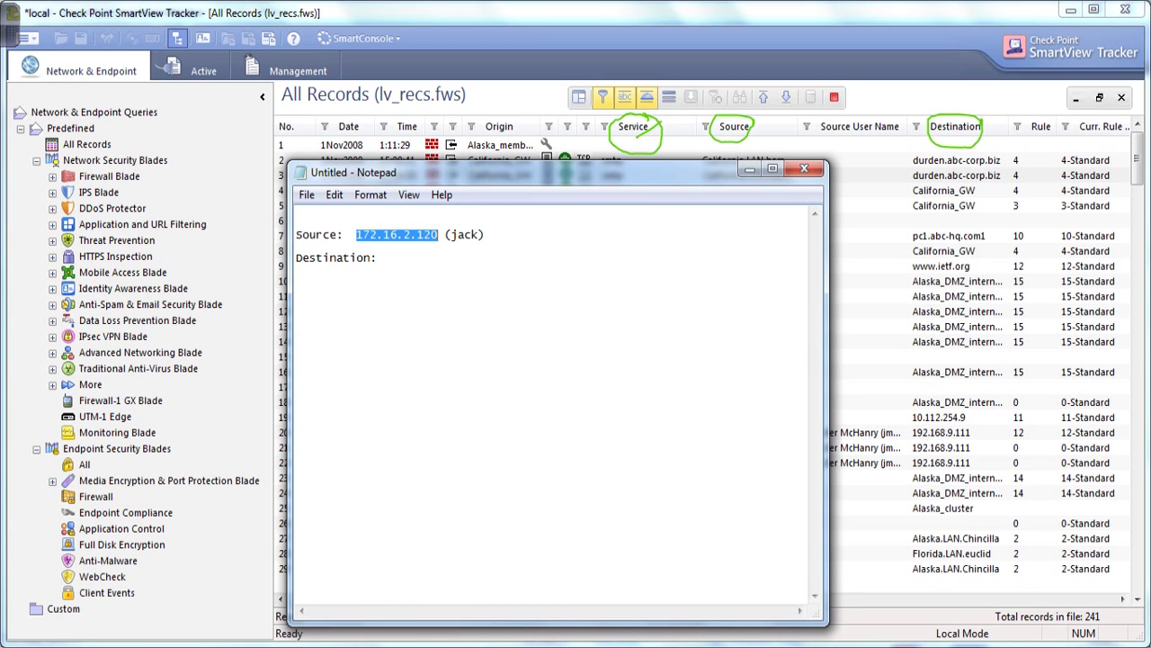
pyautogui.click(433, 234)
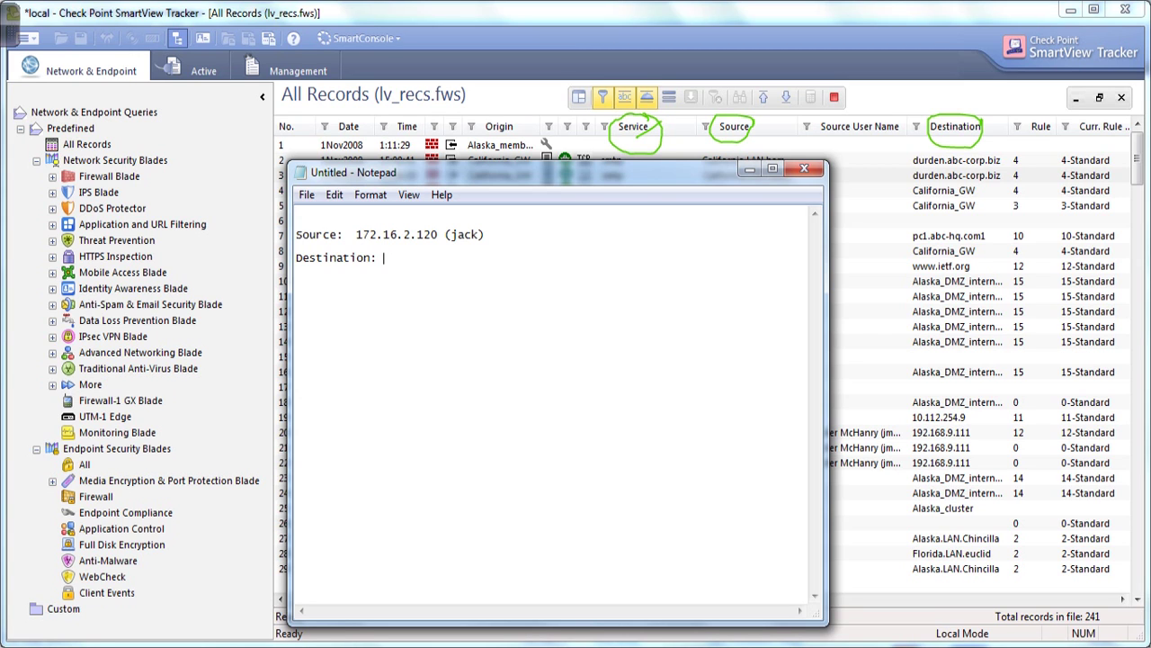
pyautogui.click(749, 169)
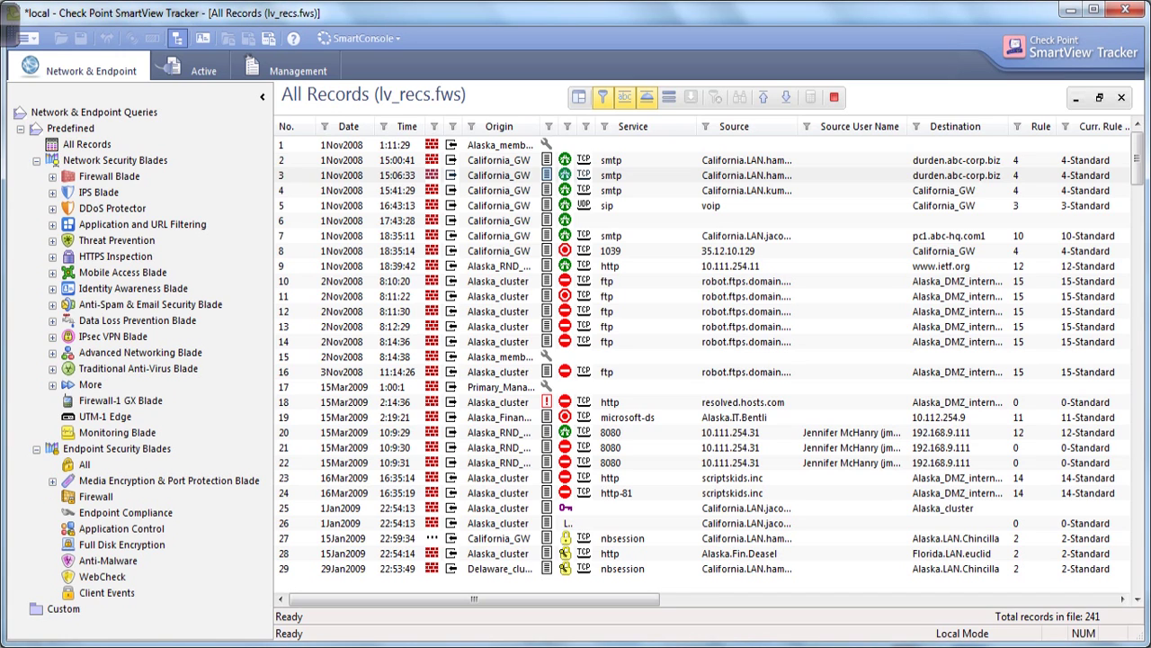
# Step: Filter the Source column for the specific address 172.16.2.120 from the Notepad note, using the Equal condition
pyautogui.rightClick(734, 126)
pyautogui.click(786, 136)
pyautogui.hotkey('alt', 'Tab')
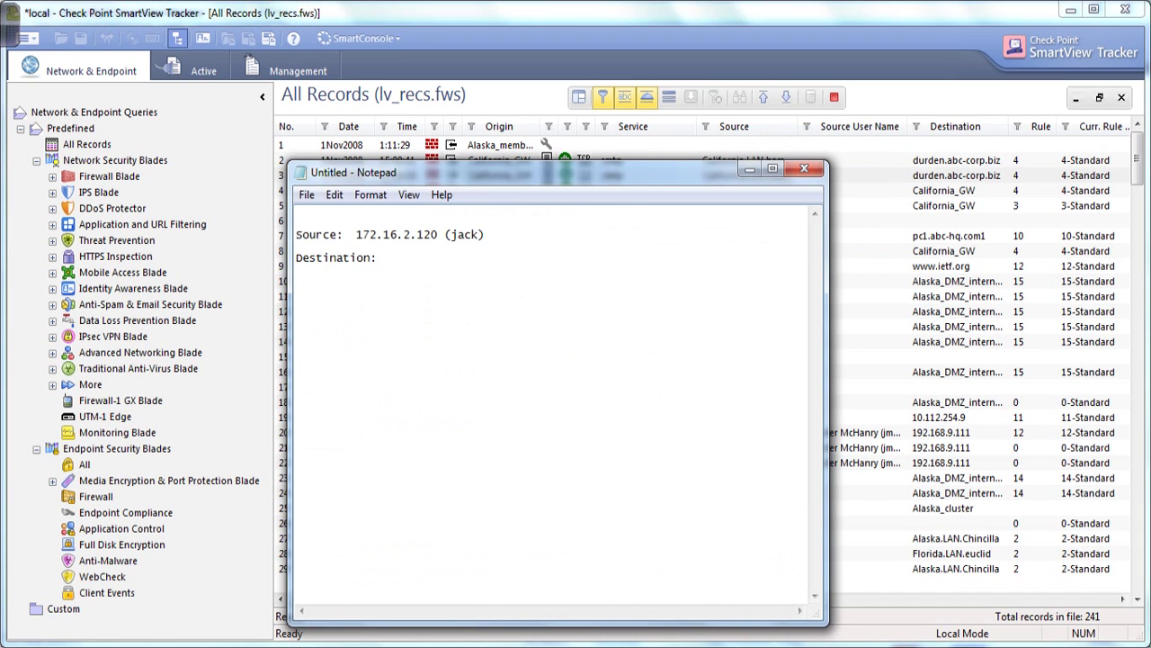
pyautogui.moveTo(438, 235); pyautogui.dragTo(356, 235)
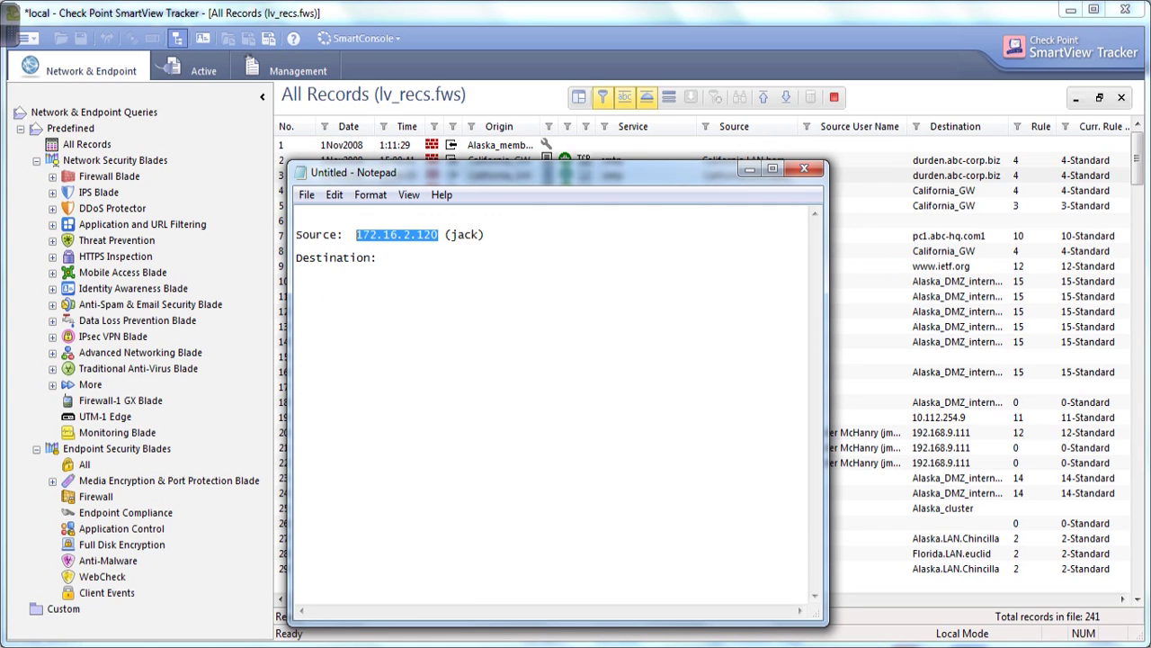
pyautogui.click(750, 169)
pyautogui.click(425, 286)
pyautogui.hotkey('ctrl', 'v')
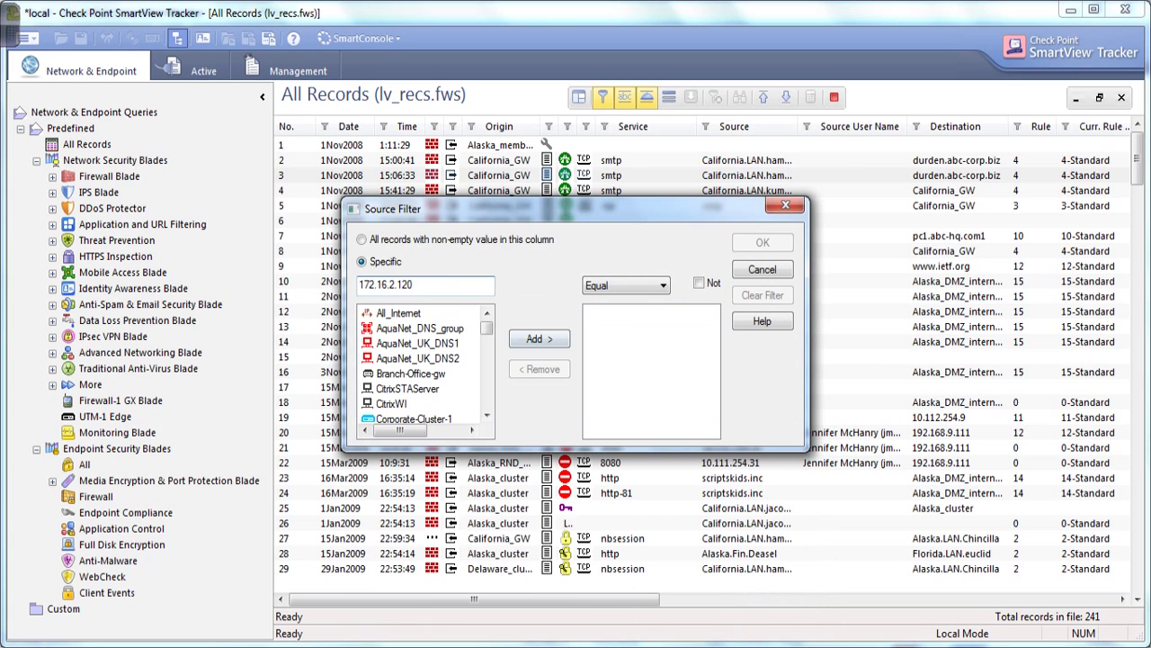
pyautogui.click(539, 338)
pyautogui.click(762, 242)
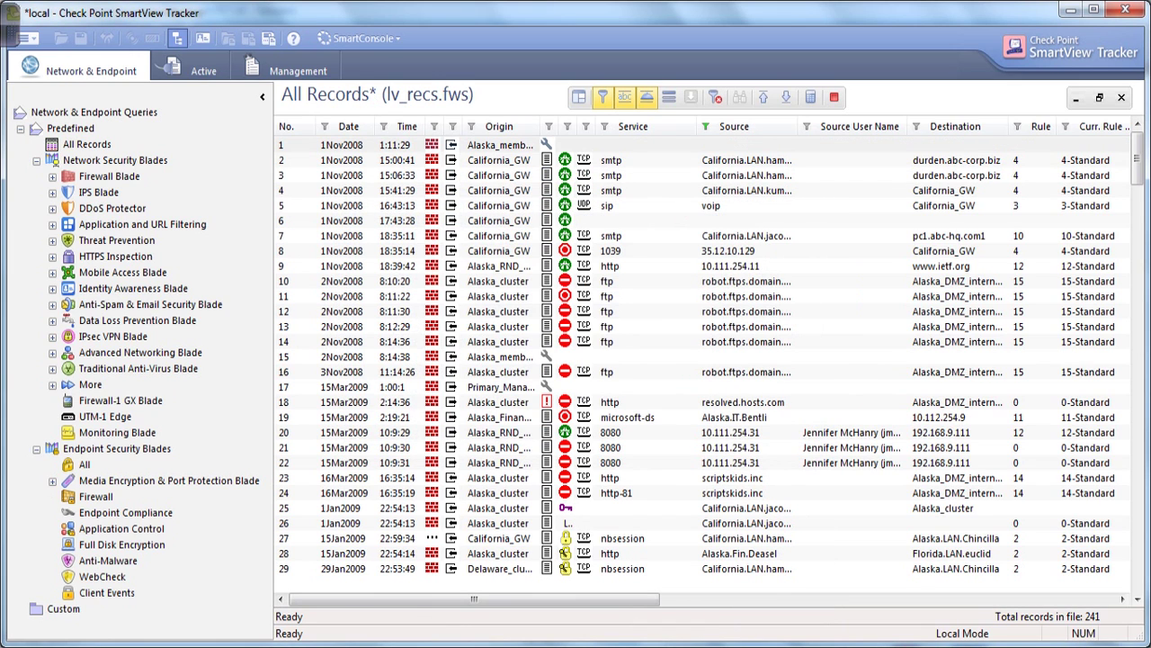
# Step: Go to the end of the log and examine the details of record 217
pyautogui.click(786, 97)
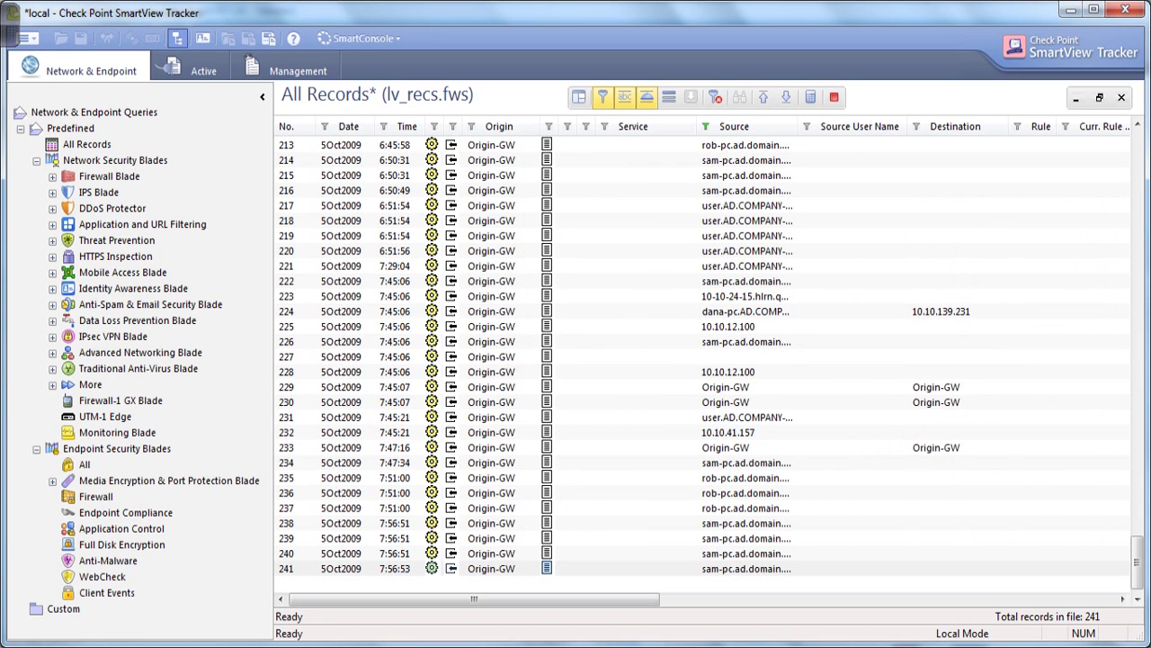
pyautogui.doubleClick(746, 205)
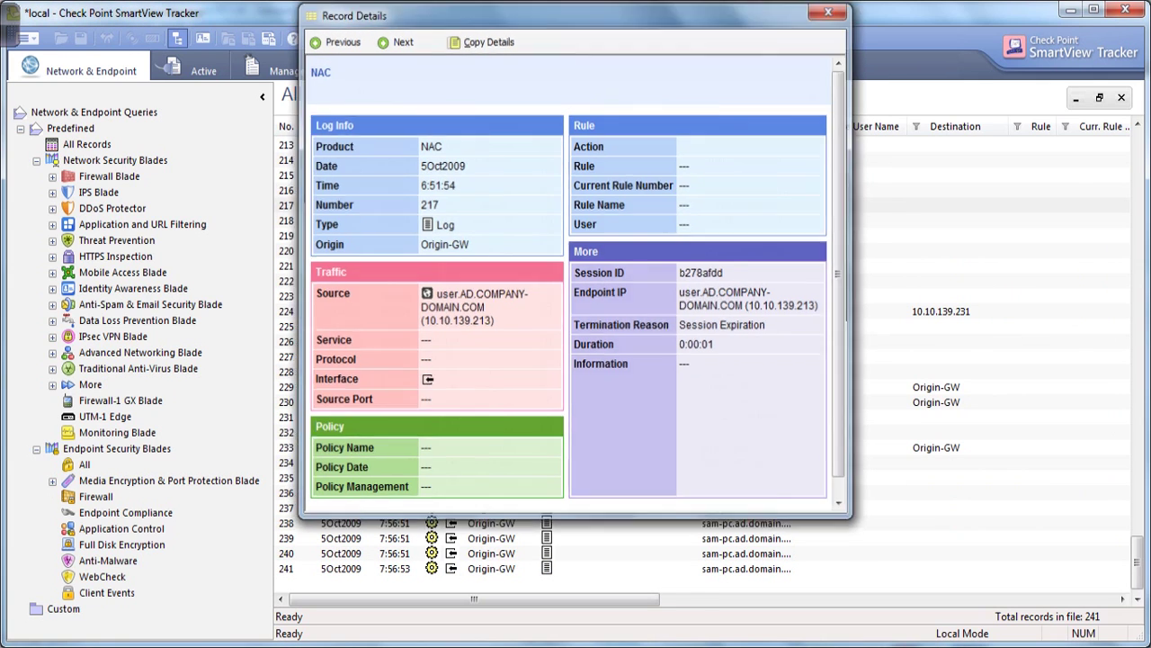
pyautogui.click(831, 9)
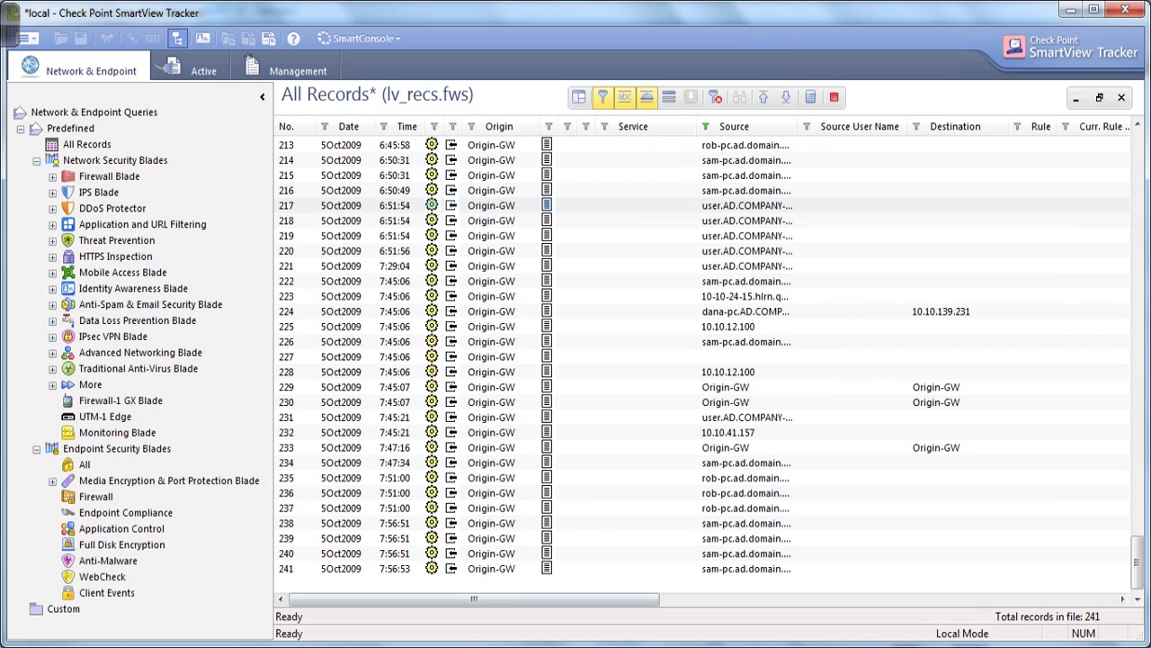
# Step: Change the Source filter's match condition to Contains for 172.16.2.120
pyautogui.click(786, 97)
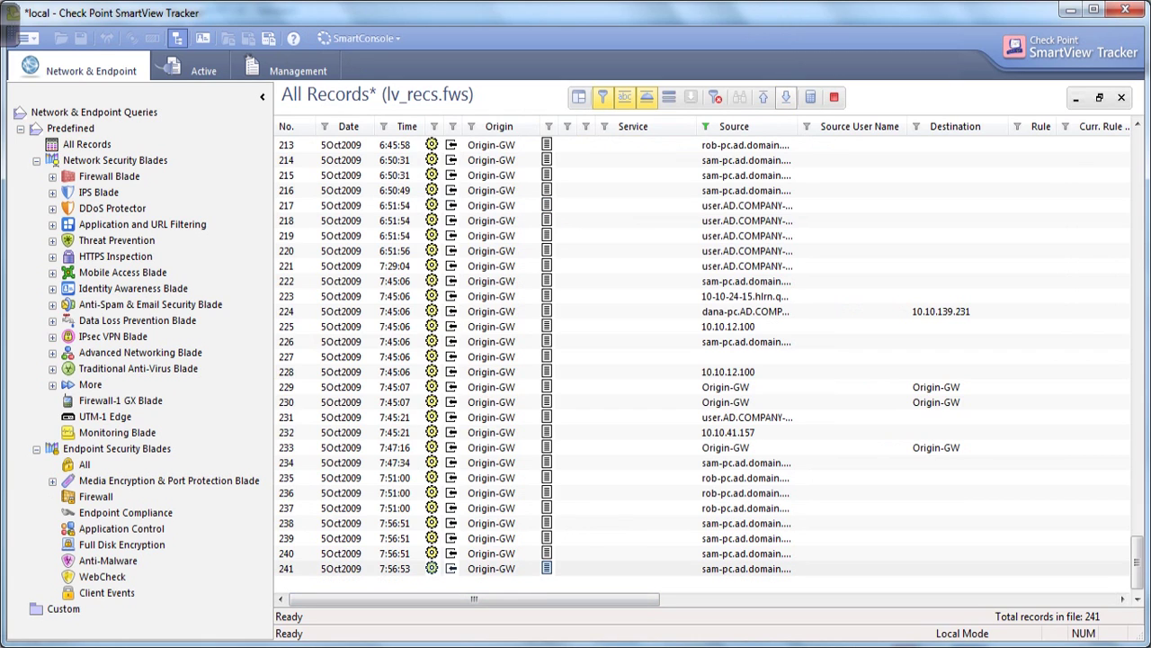
pyautogui.rightClick(737, 130)
pyautogui.click(767, 141)
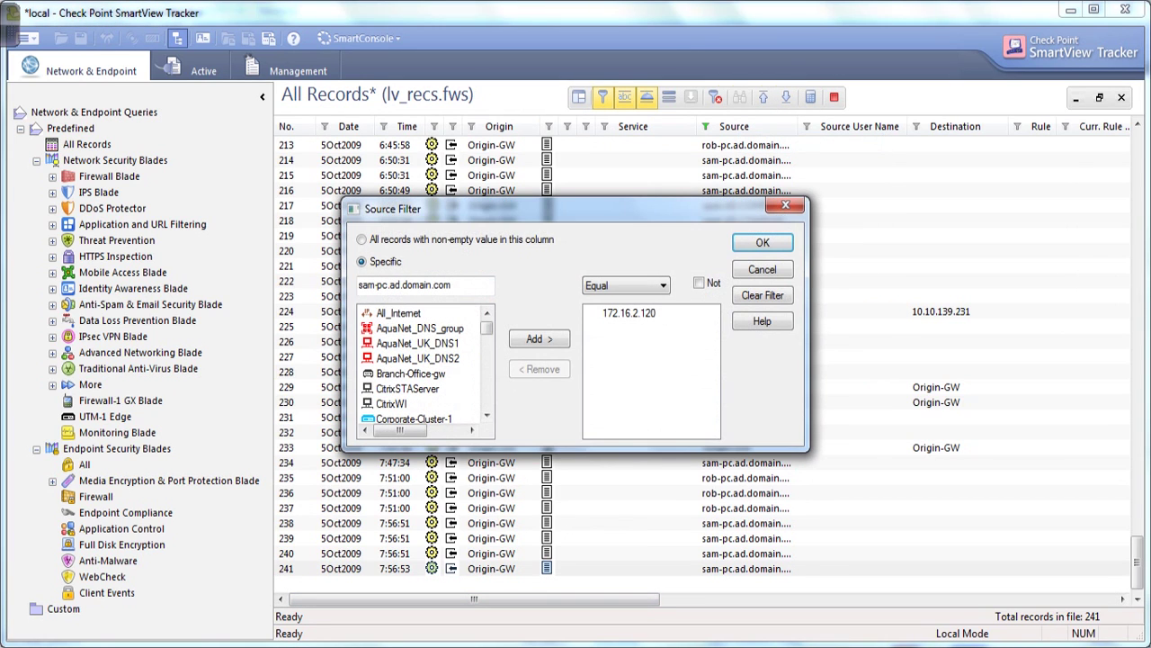
pyautogui.click(629, 313)
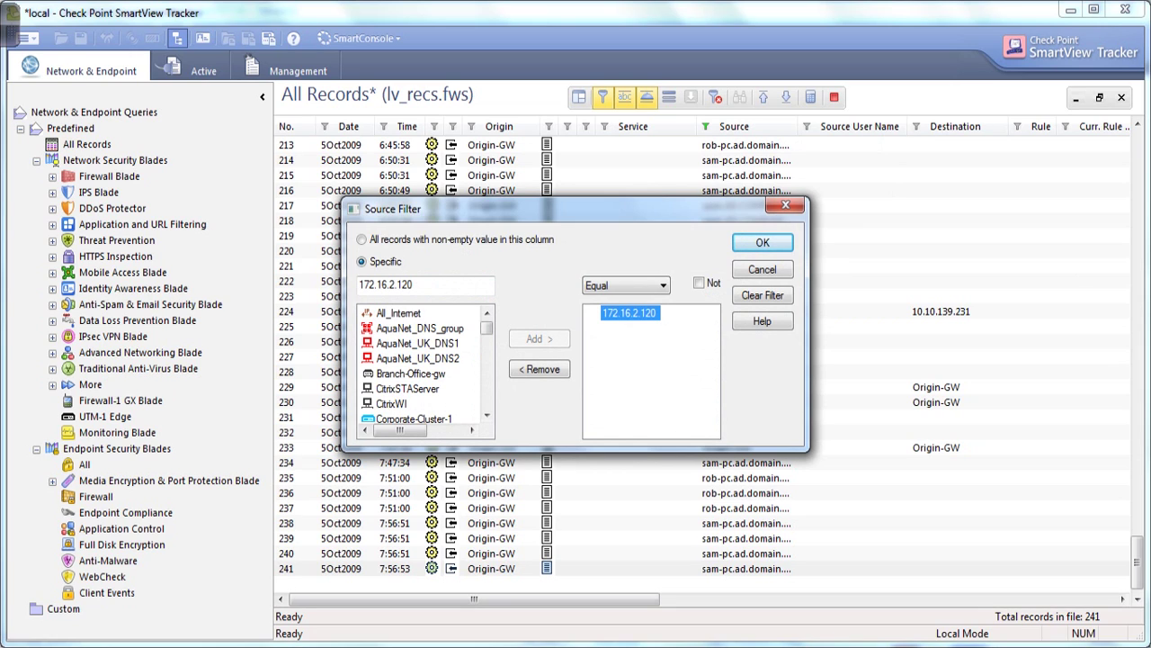
pyautogui.click(663, 285)
pyautogui.click(612, 312)
pyautogui.click(762, 242)
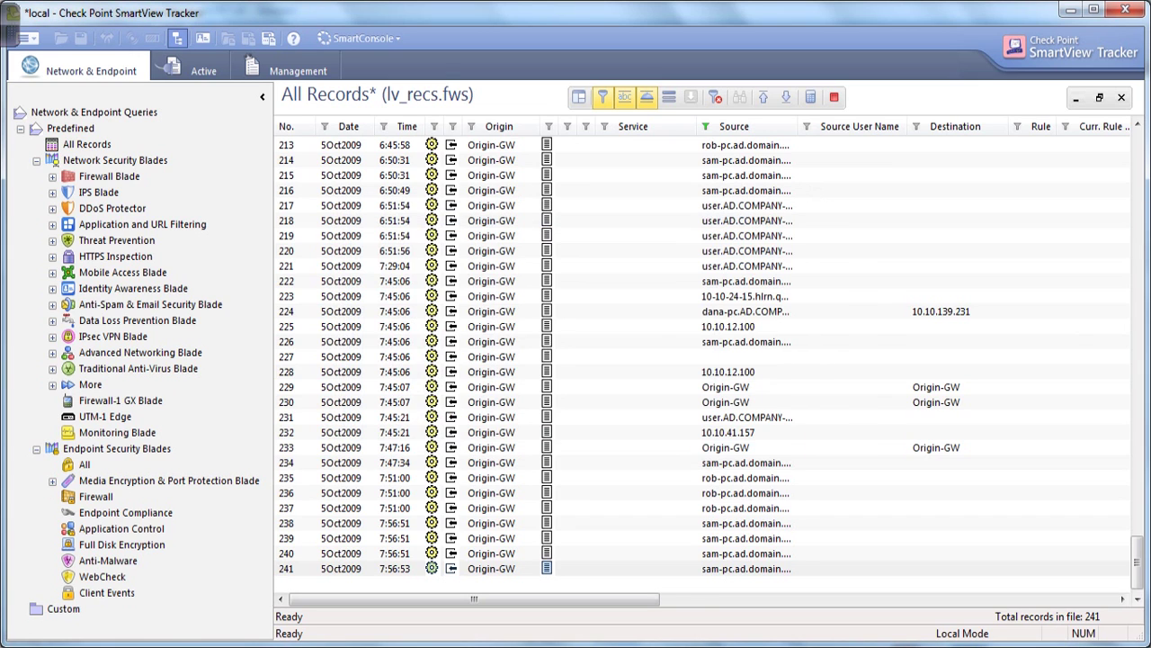
# Step: Examine the details of record 99, including its source address and user
pyautogui.click(786, 96)
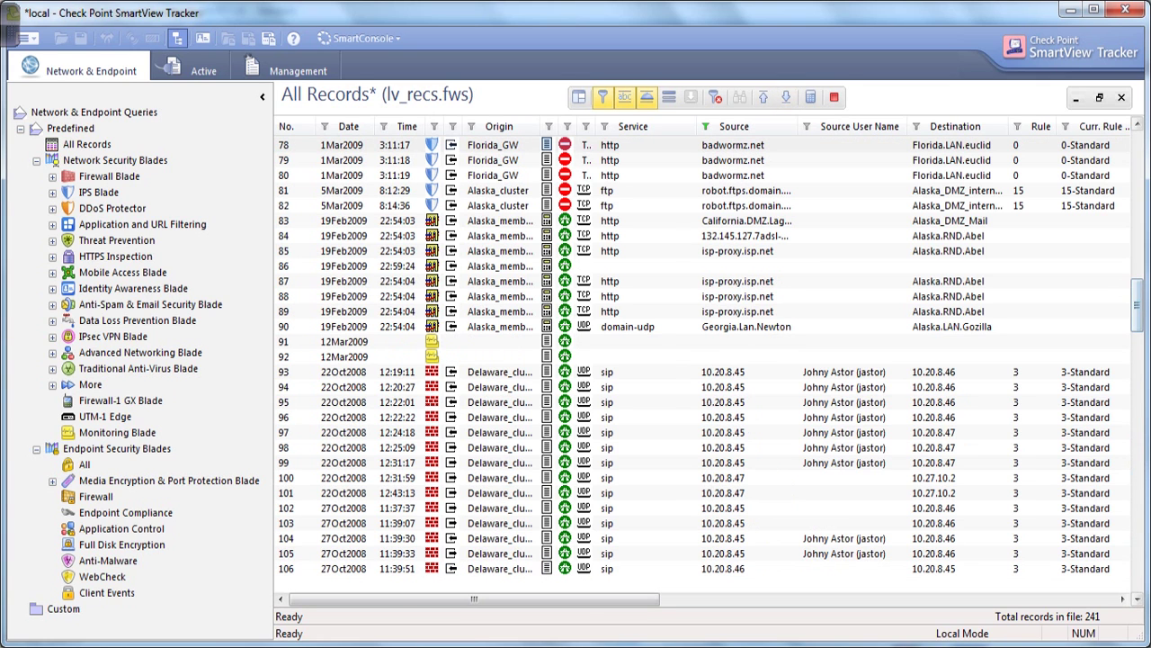
pyautogui.doubleClick(723, 462)
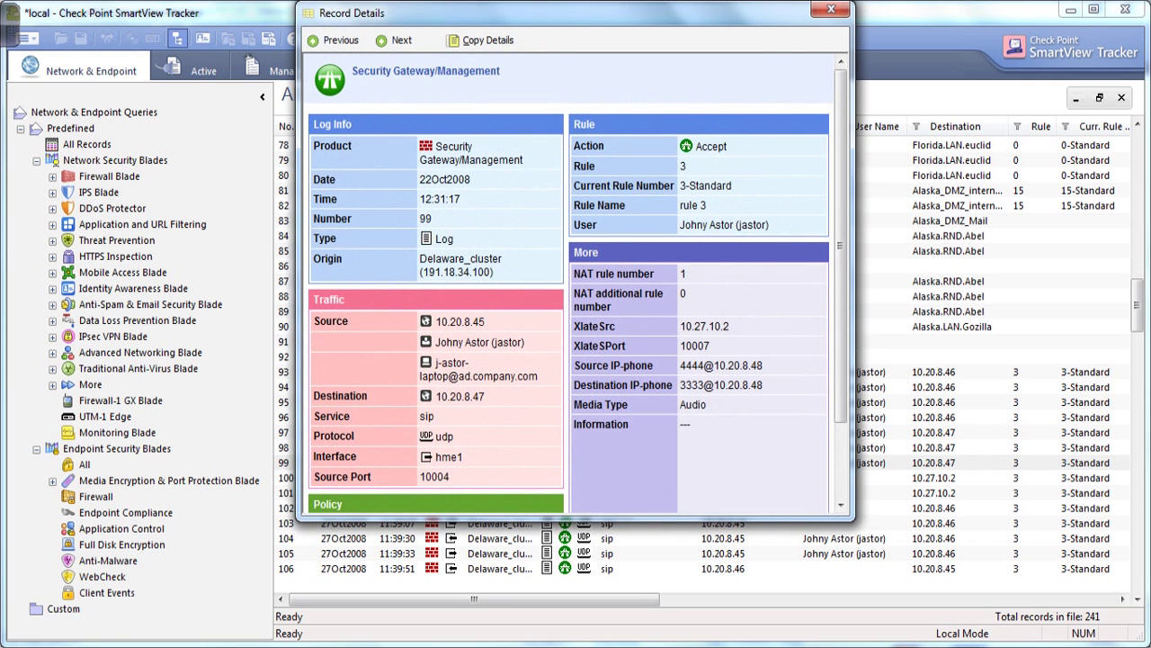
pyautogui.click(831, 9)
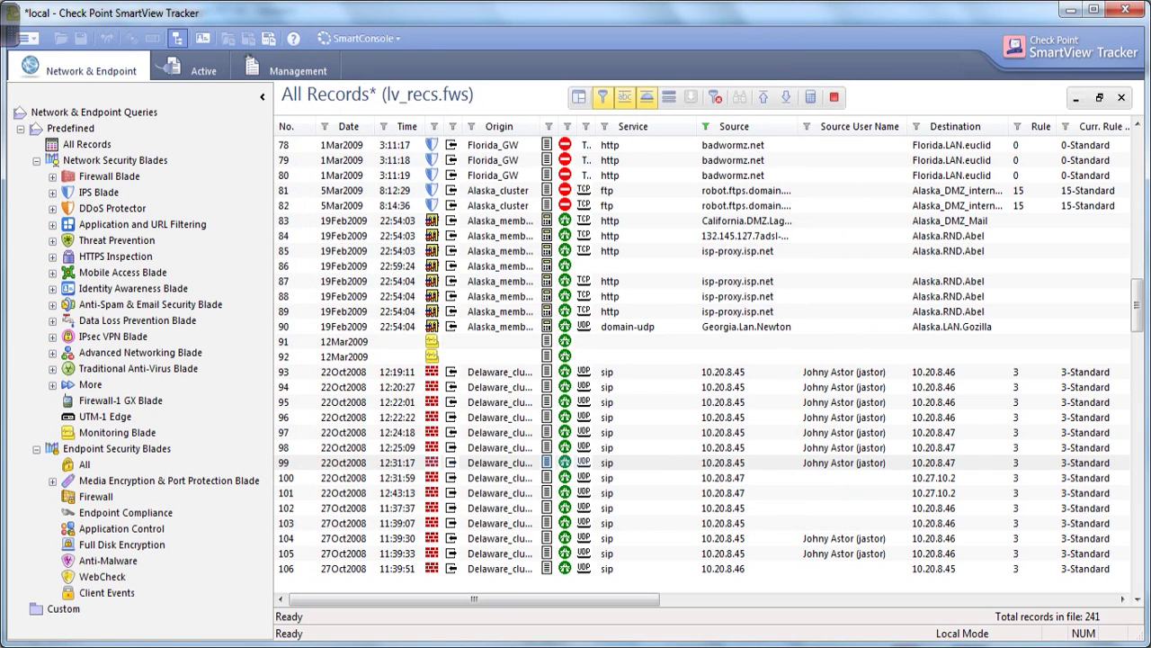
# Step: Clear the Source column filter and remove all filtering from the log view
pyautogui.rightClick(734, 127)
pyautogui.click(784, 135)
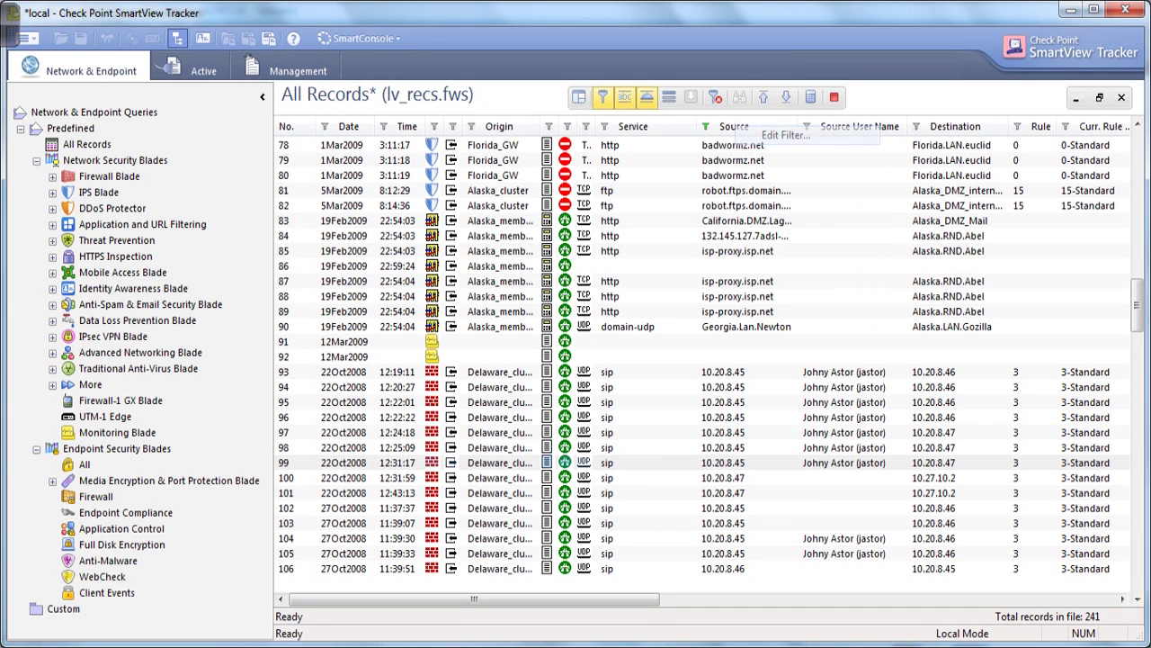
pyautogui.click(763, 295)
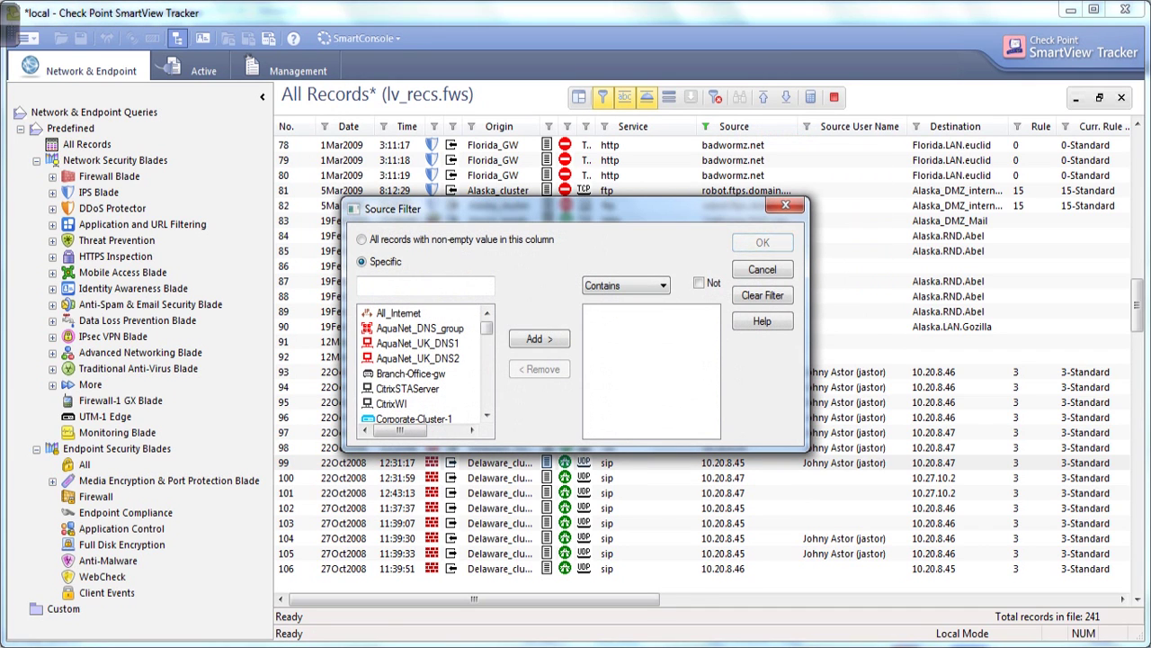
pyautogui.click(785, 205)
pyautogui.click(715, 98)
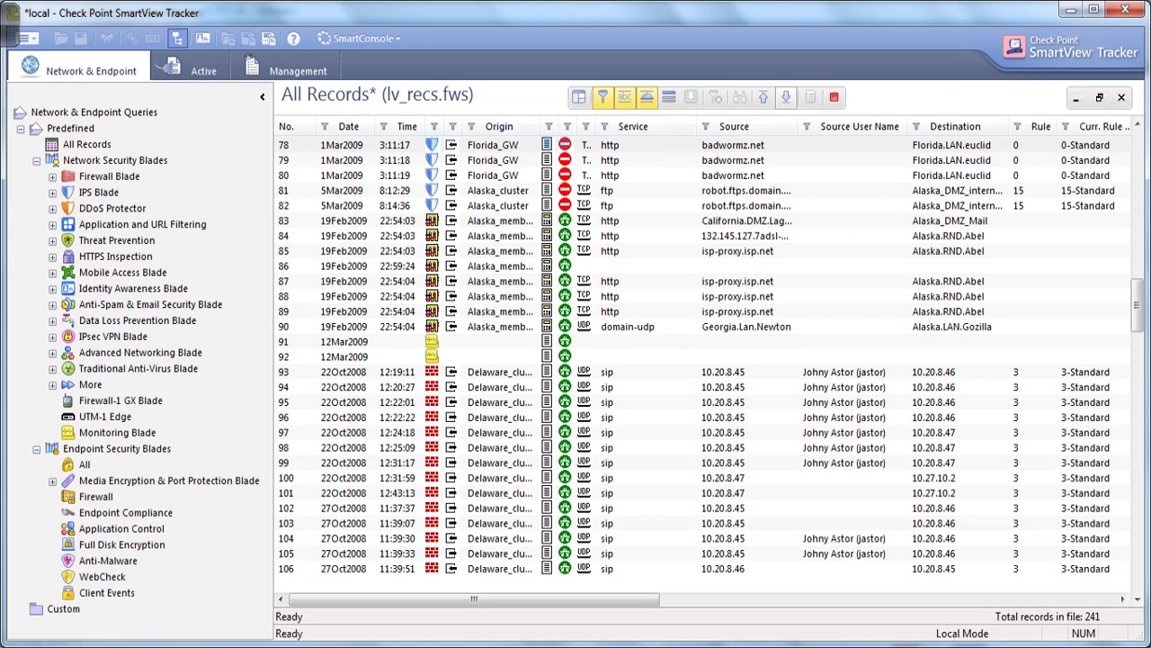
# Step: Open the details of record 3 near the start of the log and copy its source IP address
pyautogui.click(786, 97)
pyautogui.click(786, 97)
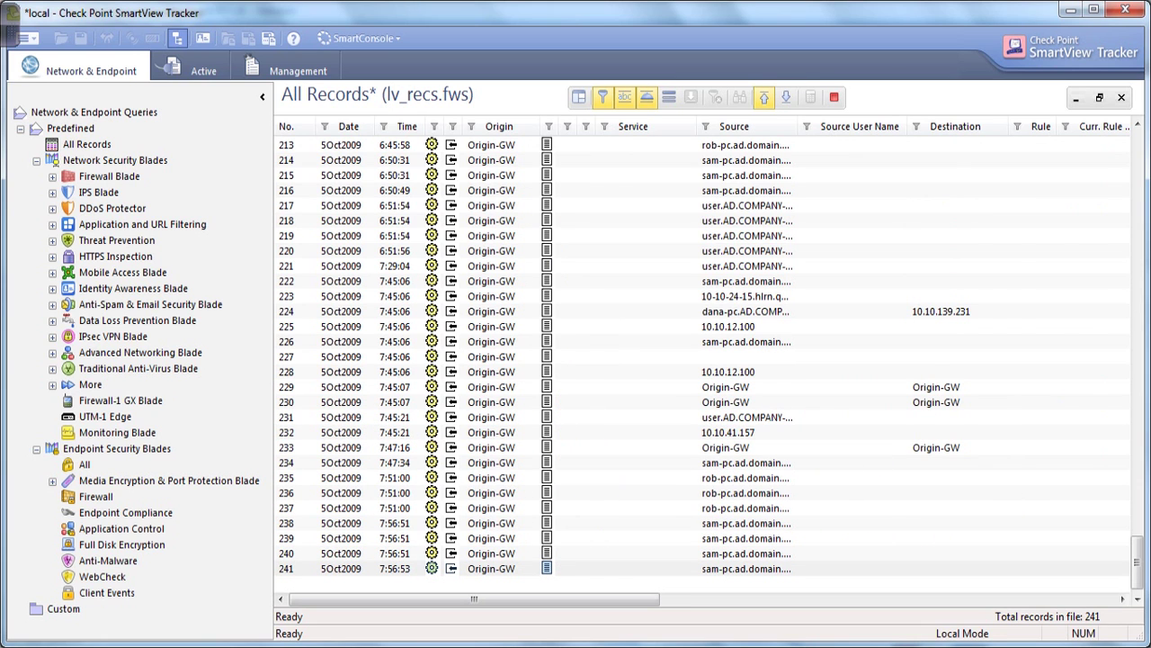
pyautogui.click(764, 97)
pyautogui.doubleClick(733, 176)
pyautogui.doubleClick(747, 175)
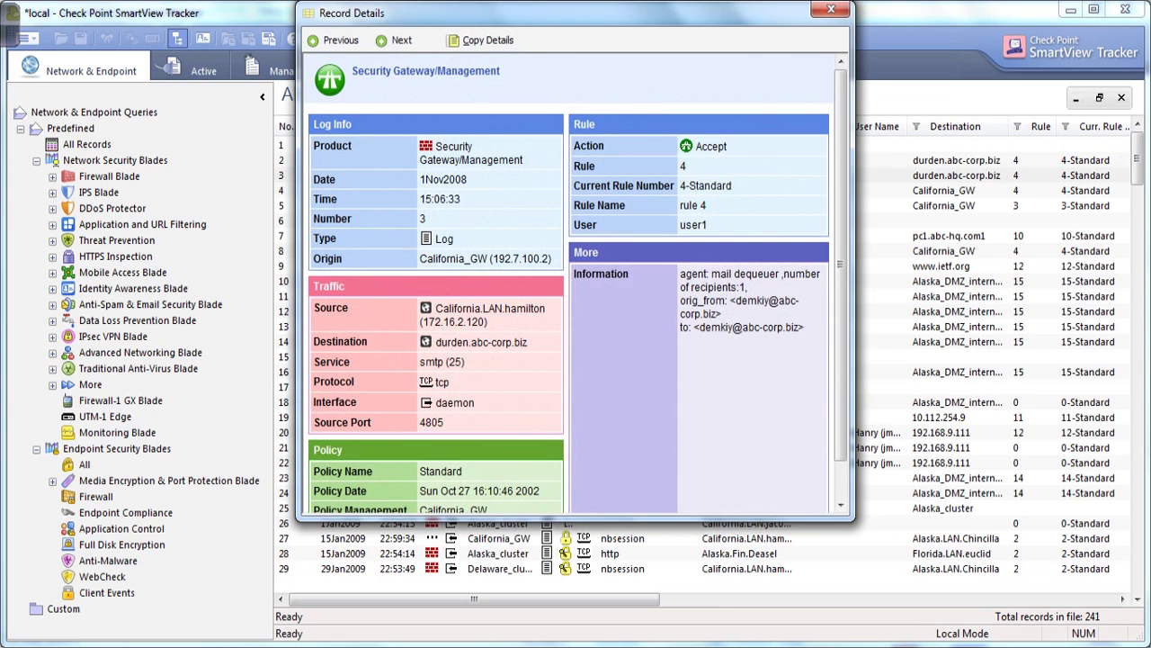
pyautogui.moveTo(487, 322); pyautogui.dragTo(421, 322)
pyautogui.rightClick(434, 322)
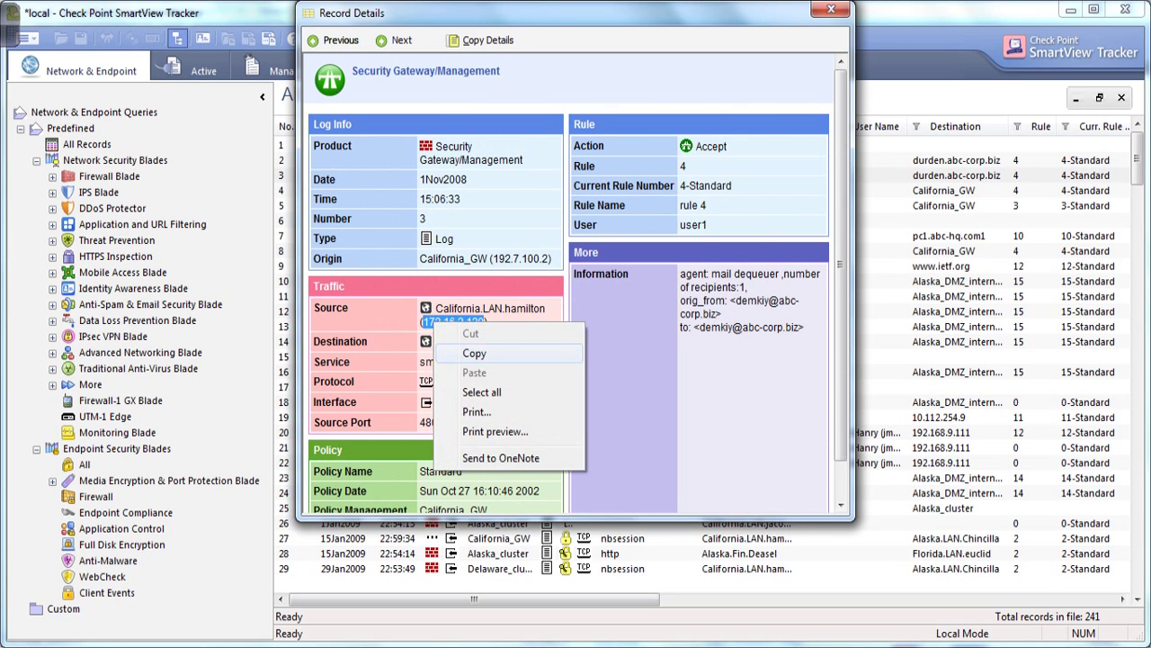
pyautogui.click(474, 352)
pyautogui.click(831, 9)
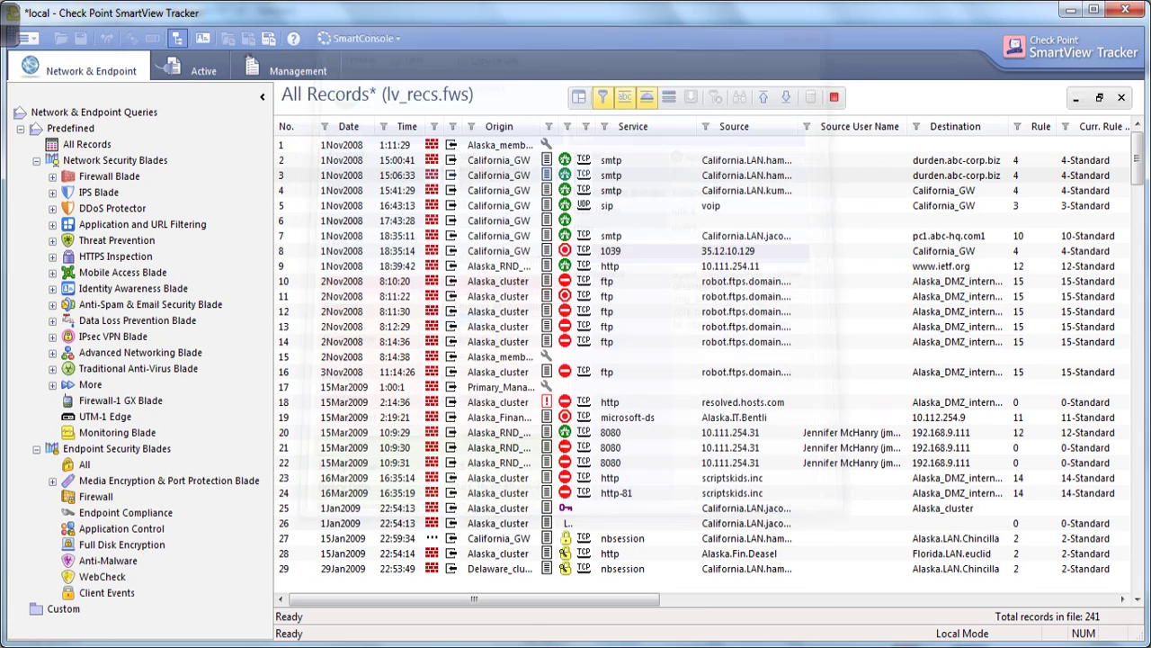
# Step: Filter the Source column for the specific address 172.16.2.120 with the Equal condition
pyautogui.rightClick(728, 127)
pyautogui.click(773, 136)
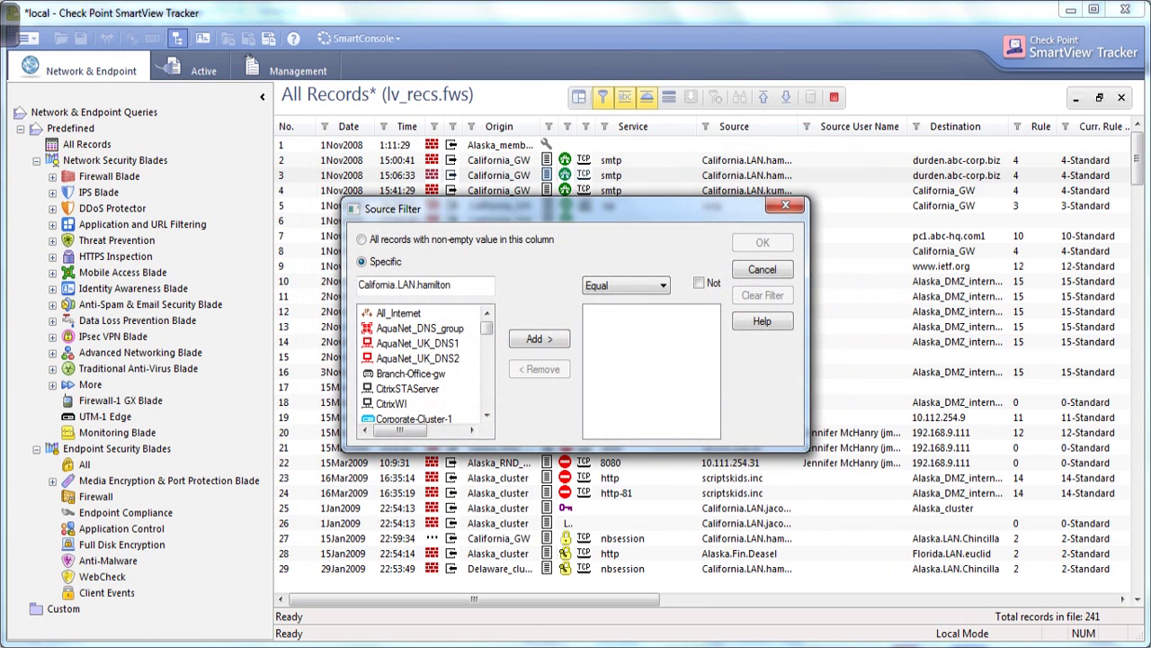
pyautogui.write('172.16.2.120')
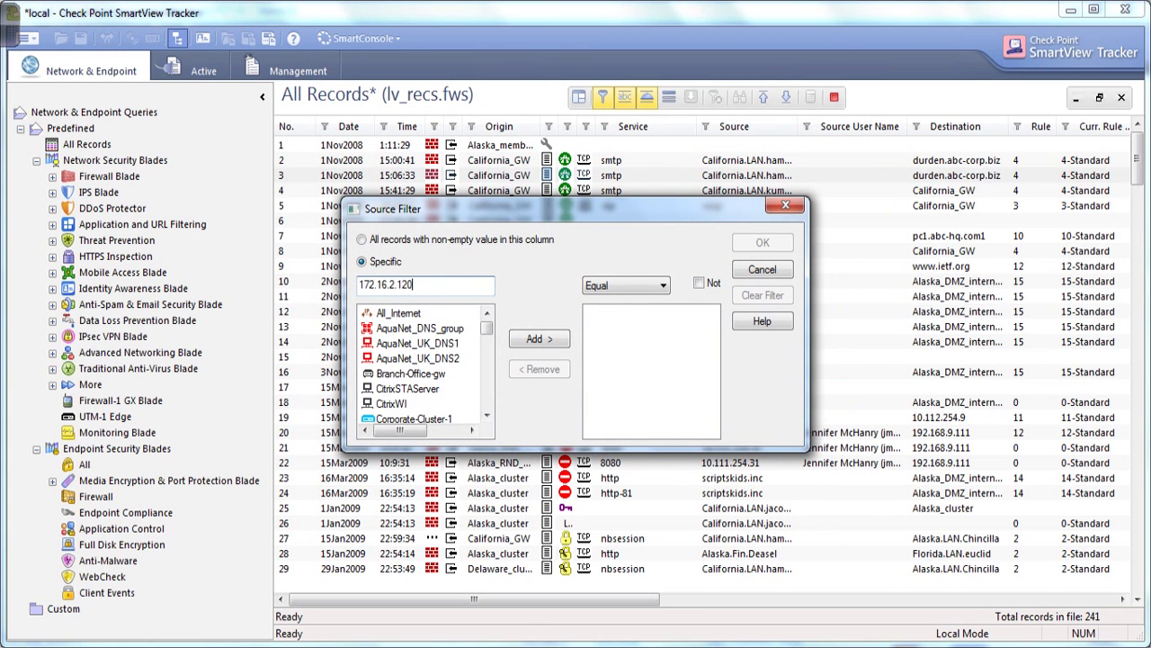
pyautogui.click(540, 339)
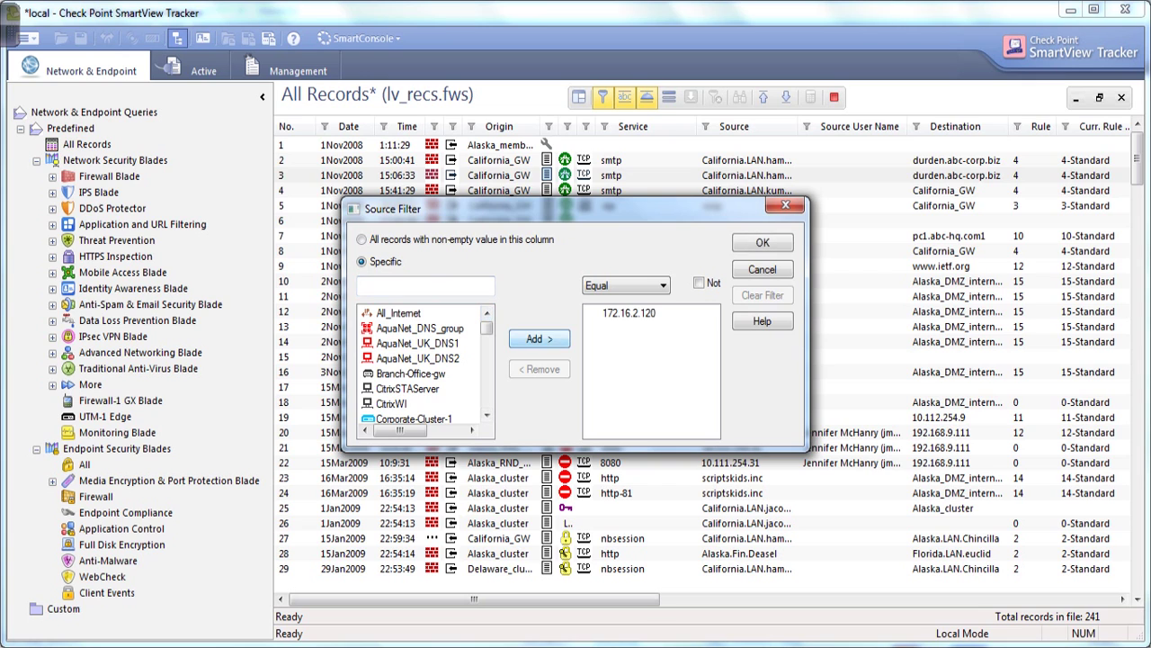
pyautogui.click(762, 243)
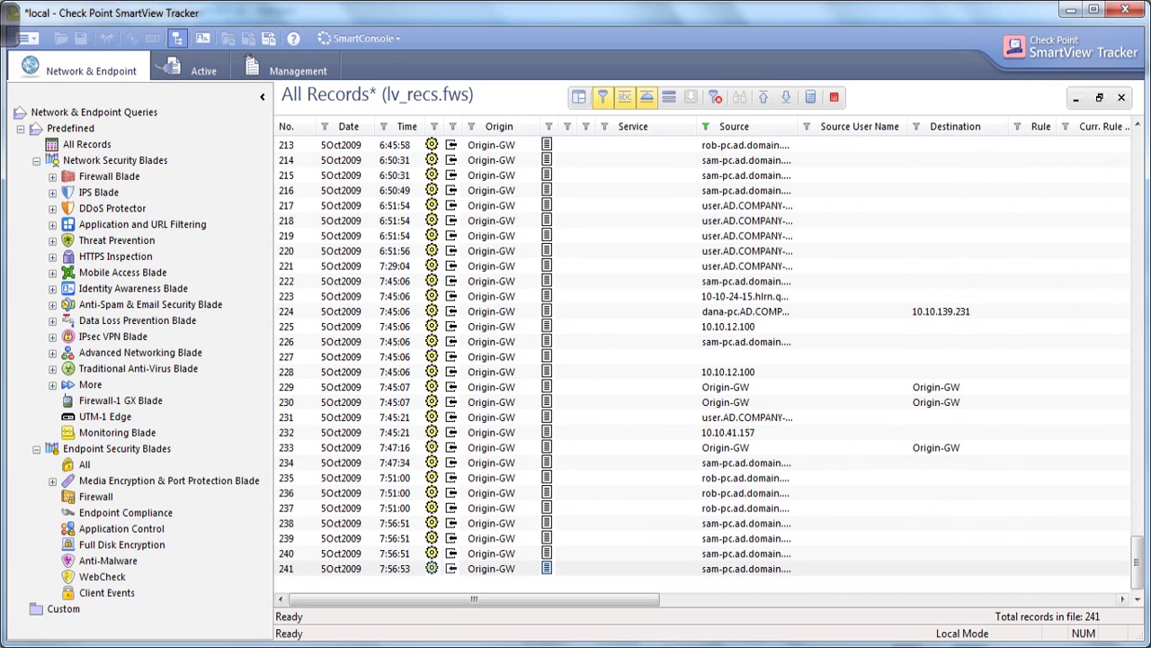
pyautogui.moveTo(504, 599)
pyautogui.mouseDown()
pyautogui.moveTo(697, 599)
pyautogui.moveTo(503, 599)
pyautogui.mouseUp()
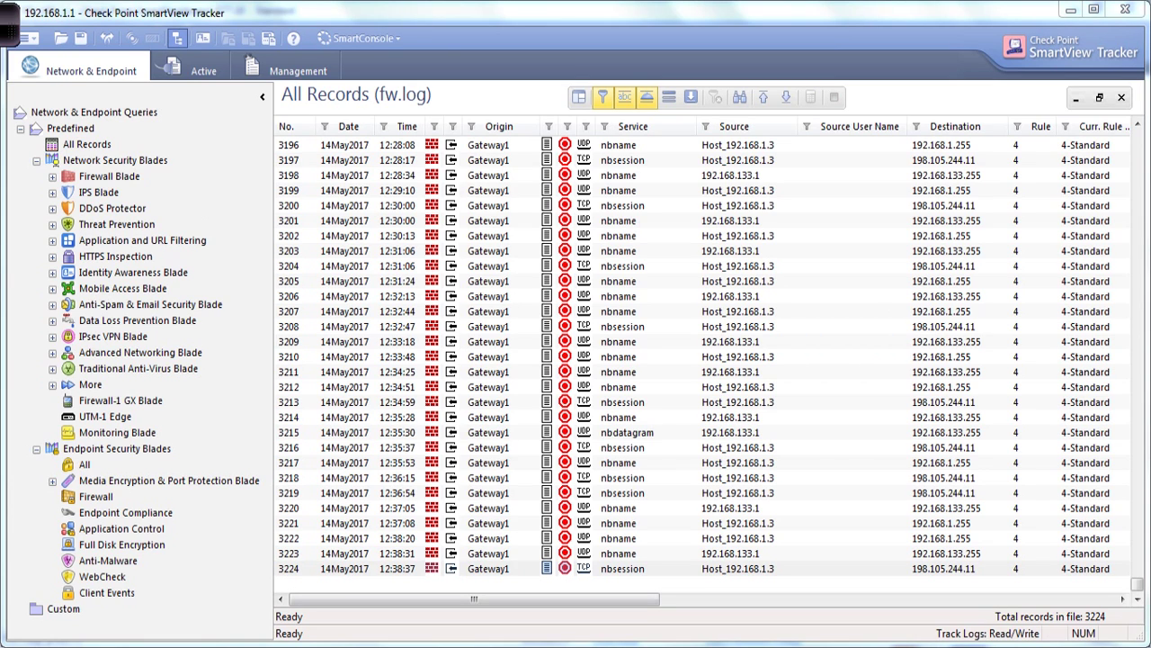
# Step: Filter the fw.log records so that the Source column equals Host_192.168.1.3
pyautogui.rightClick(728, 125)
pyautogui.click(779, 134)
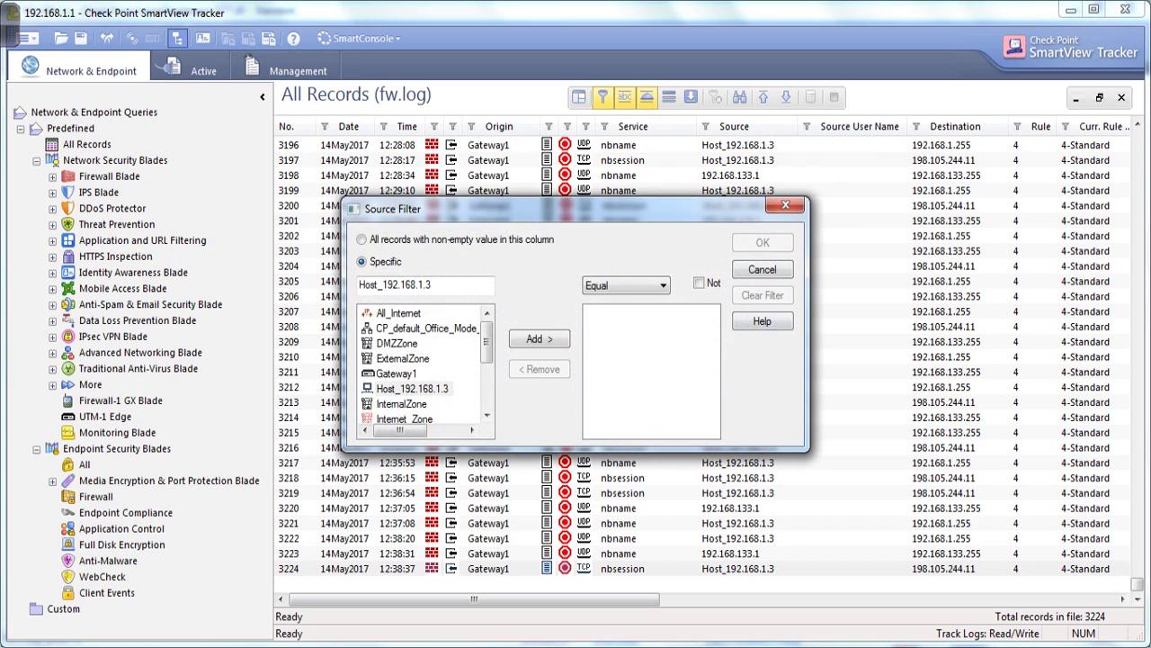
pyautogui.moveTo(433, 285); pyautogui.dragTo(393, 285)
pyautogui.click(433, 285)
pyautogui.click(540, 339)
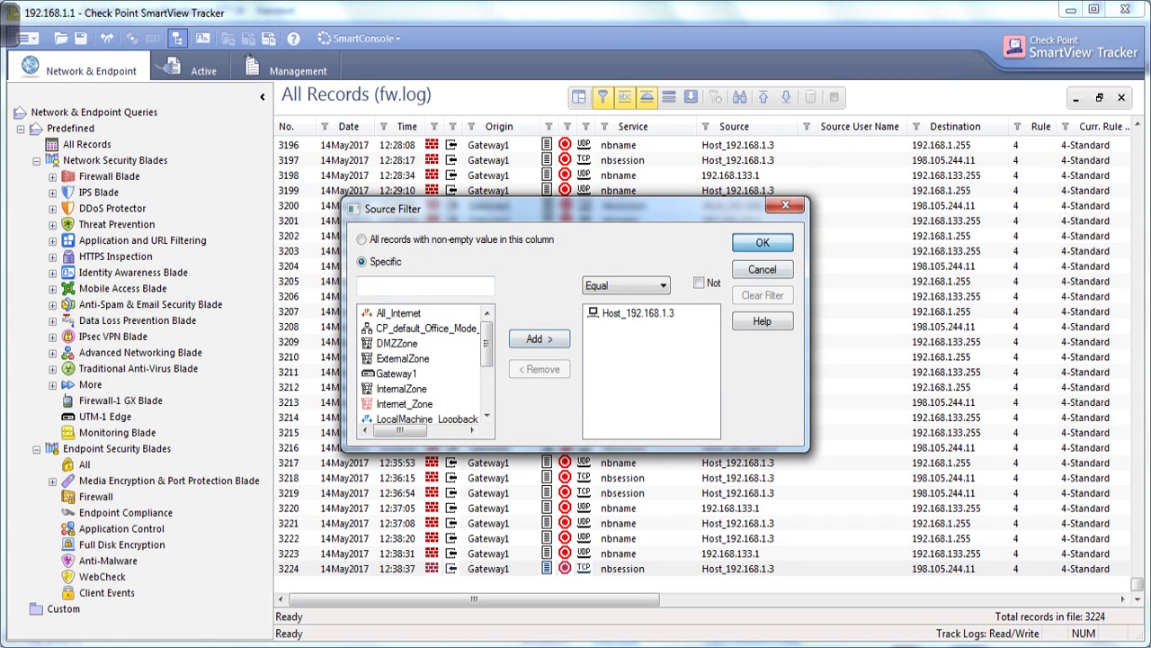
pyautogui.press('Return')
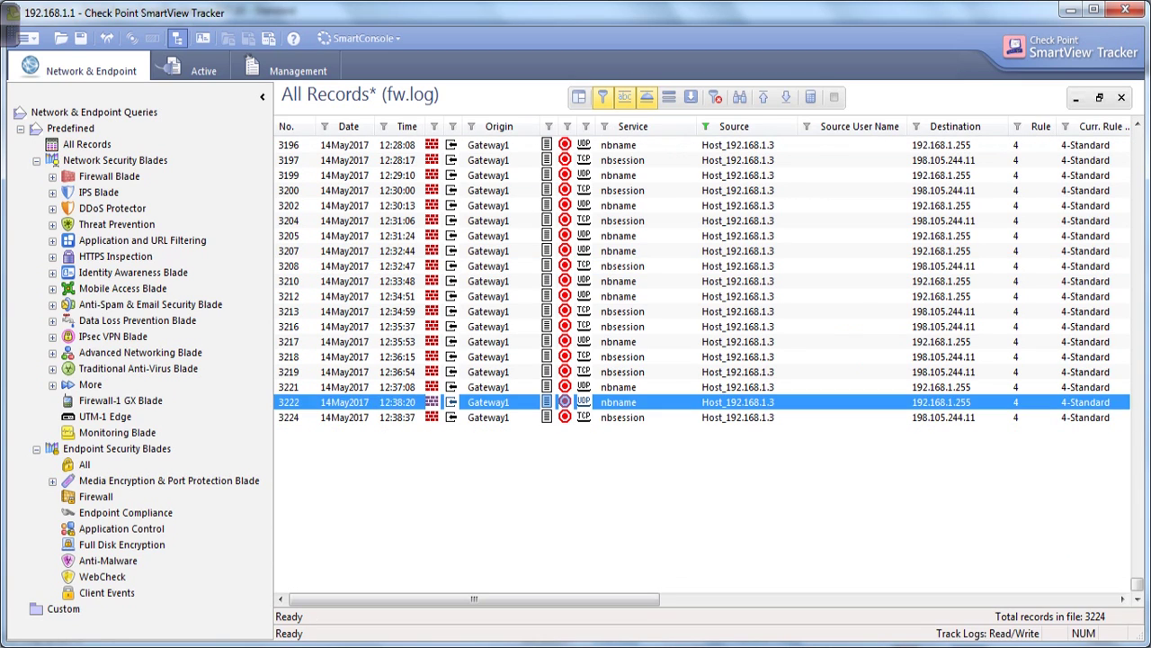
# Step: Filter the Destination column for the specific address 161.156.2.2 with the Equal condition, copying the address for reuse
pyautogui.click(565, 296)
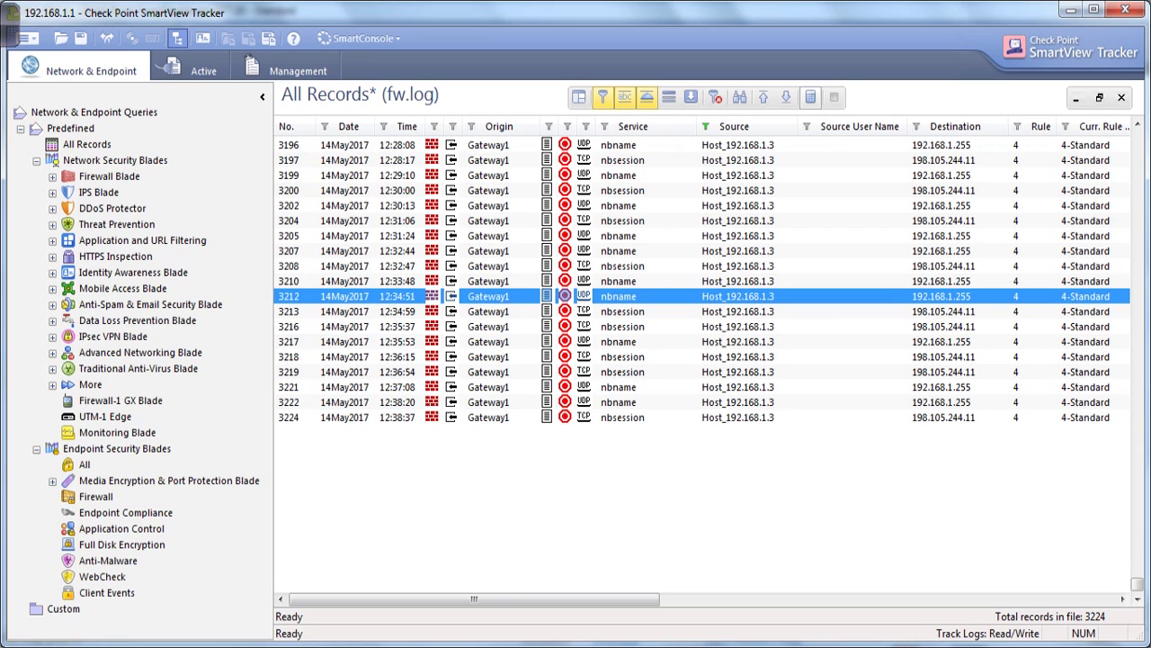
pyautogui.click(786, 96)
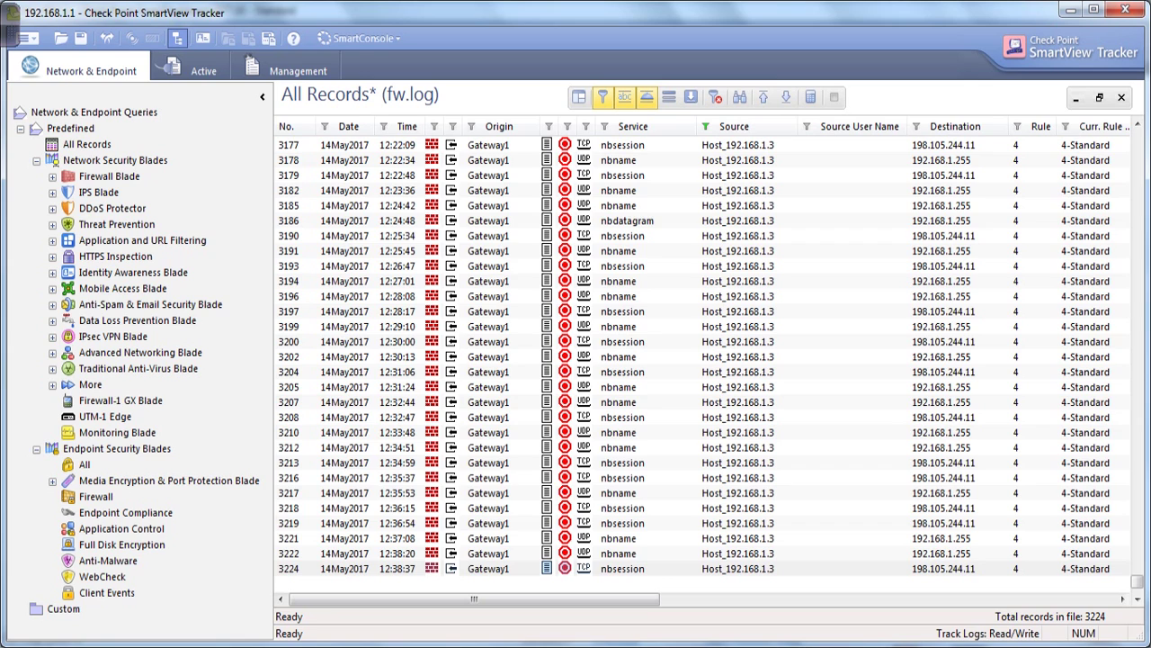
pyautogui.rightClick(954, 126)
pyautogui.click(999, 135)
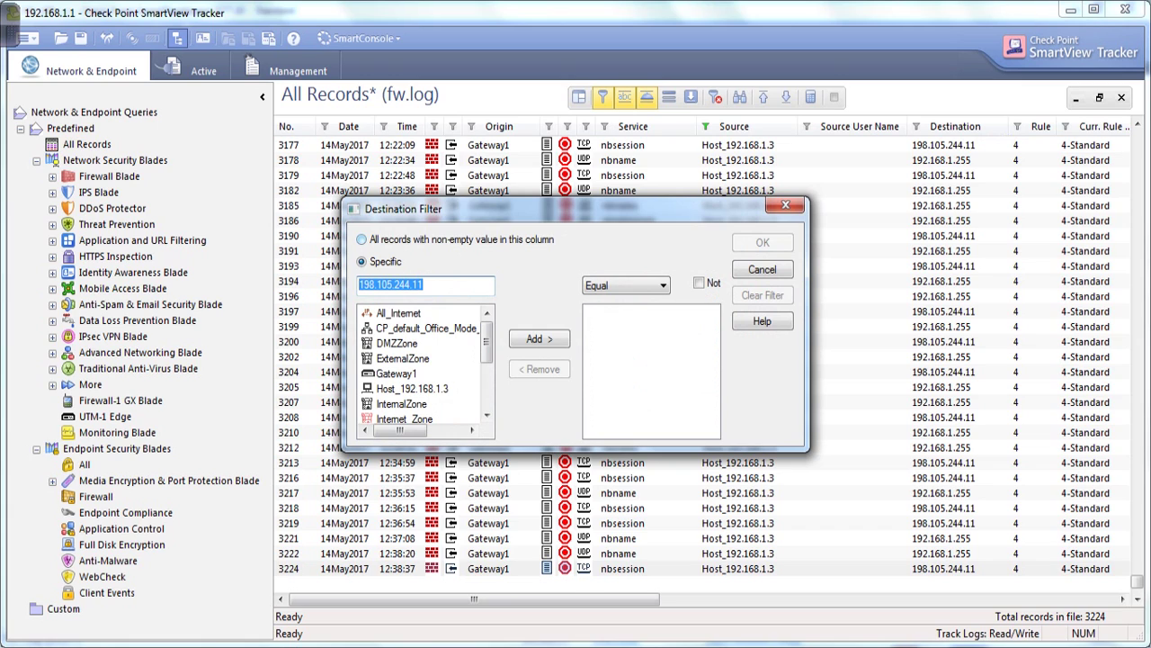
pyautogui.write('161')
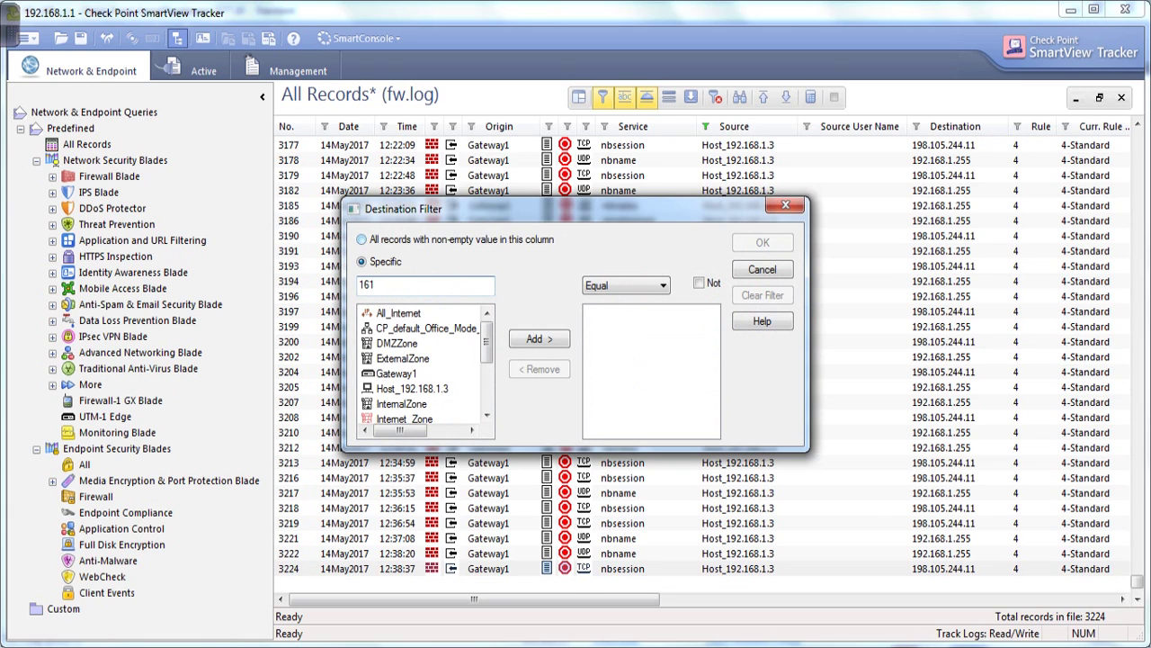
pyautogui.write('56.2.2')
pyautogui.hotkey('ctrl', 'a')
pyautogui.press('super+c')
pyautogui.click(540, 340)
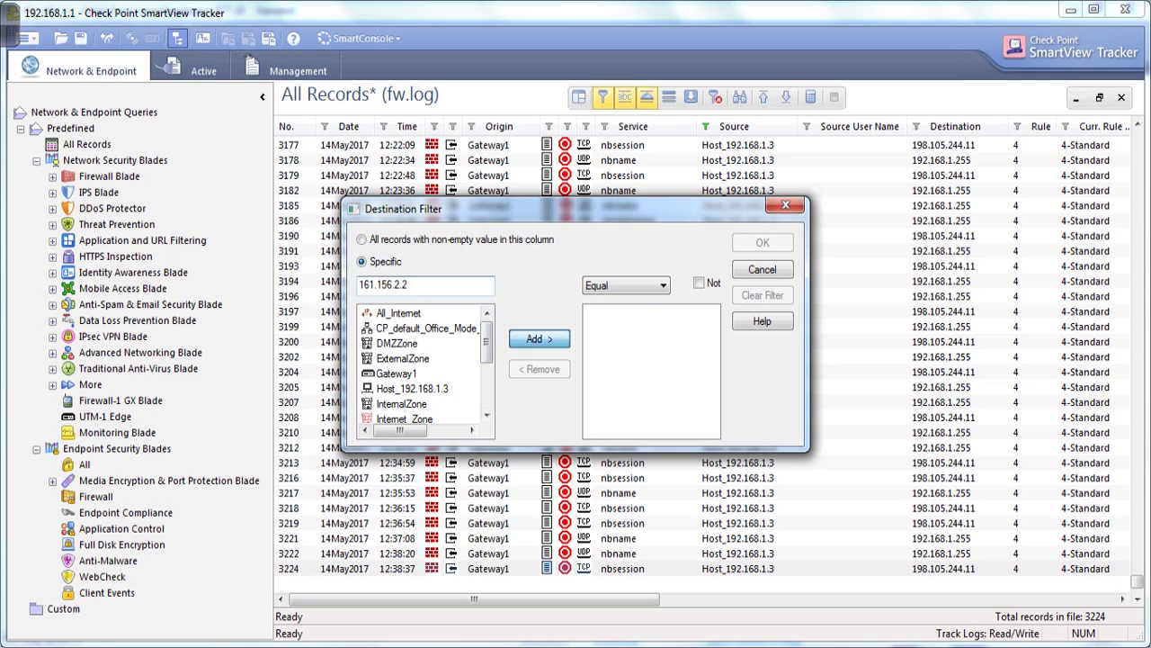
pyautogui.press('Return')
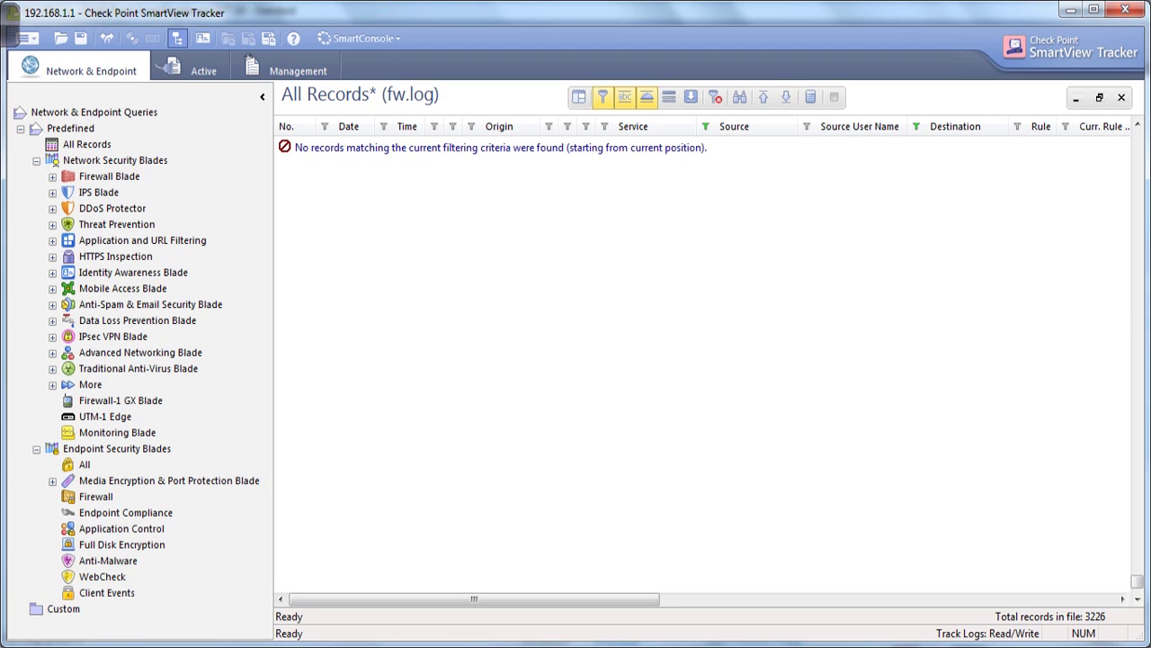
# Step: Open a Windows command prompt, run ping 161.156.2.2 443 and return to the end of the filtered log
pyautogui.press('super+r')
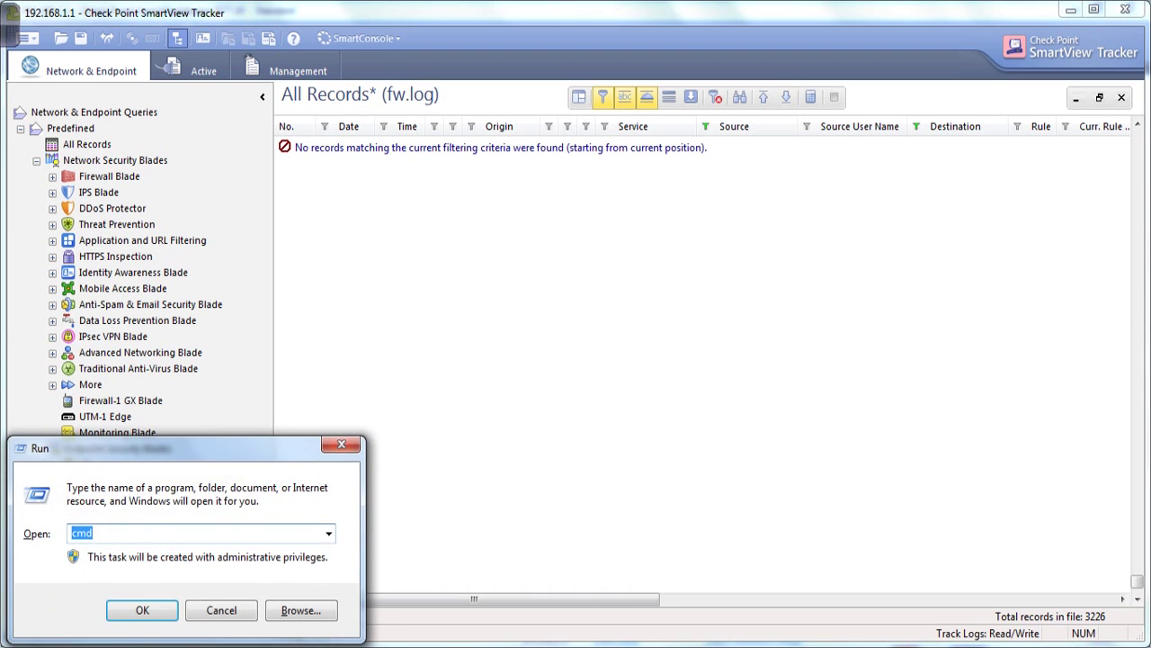
pyautogui.press('Return')
pyautogui.write('ping')
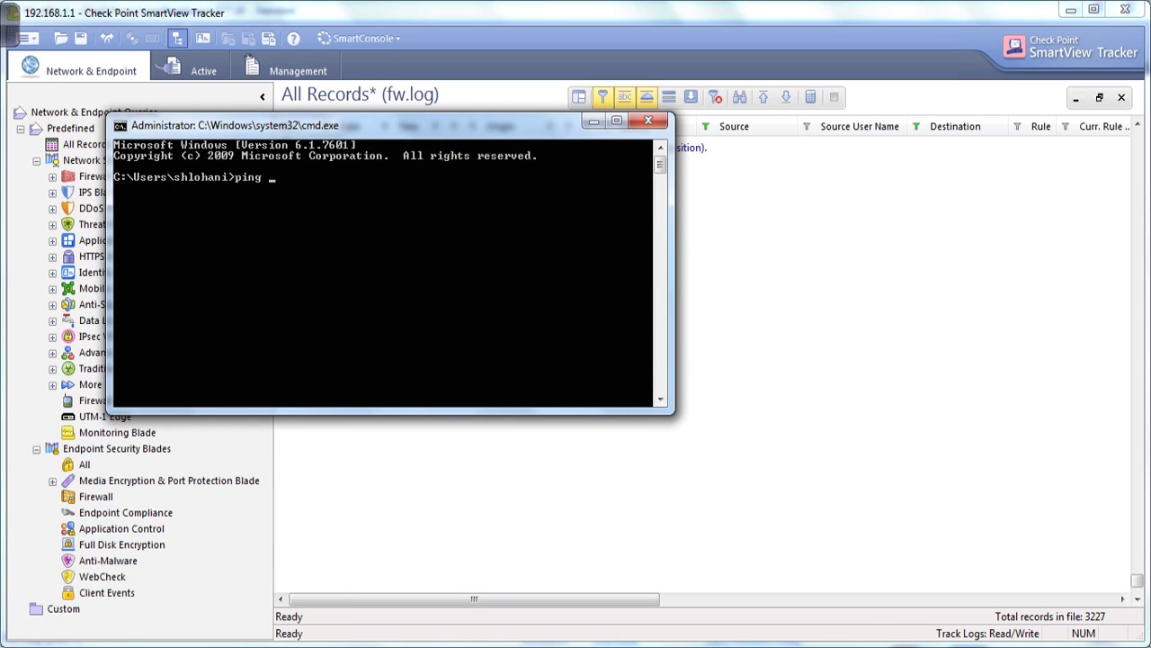
pyautogui.moveTo(387, 125); pyautogui.dragTo(524, 319)
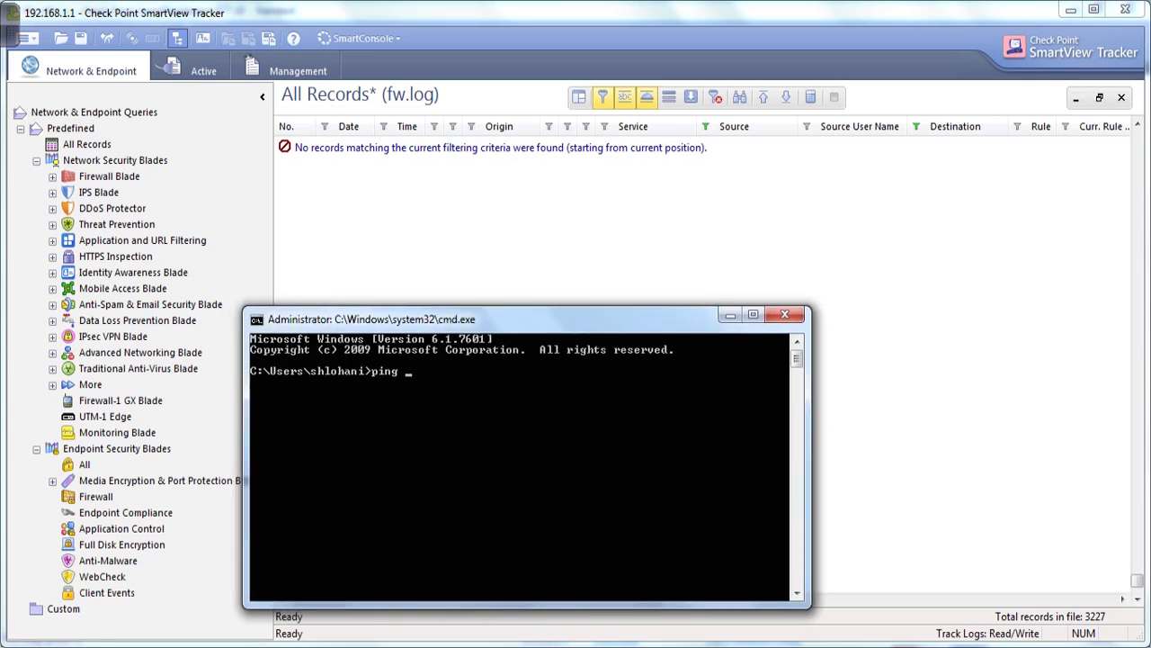
pyautogui.moveTo(371, 318); pyautogui.dragTo(510, 297)
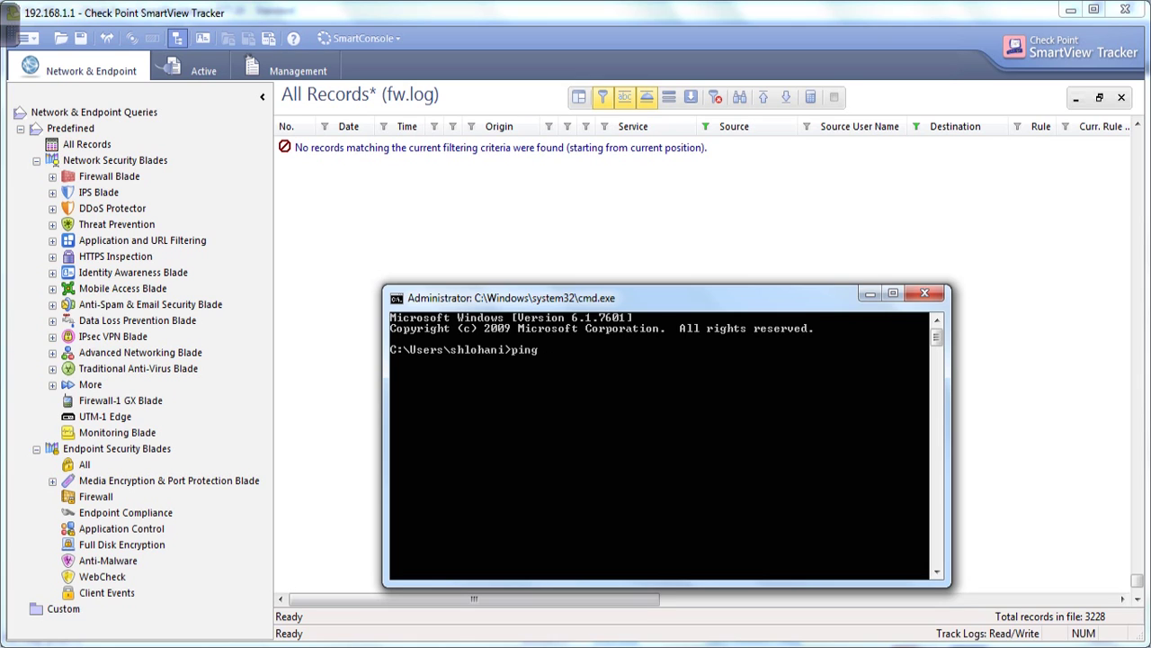
pyautogui.rightClick(604, 374)
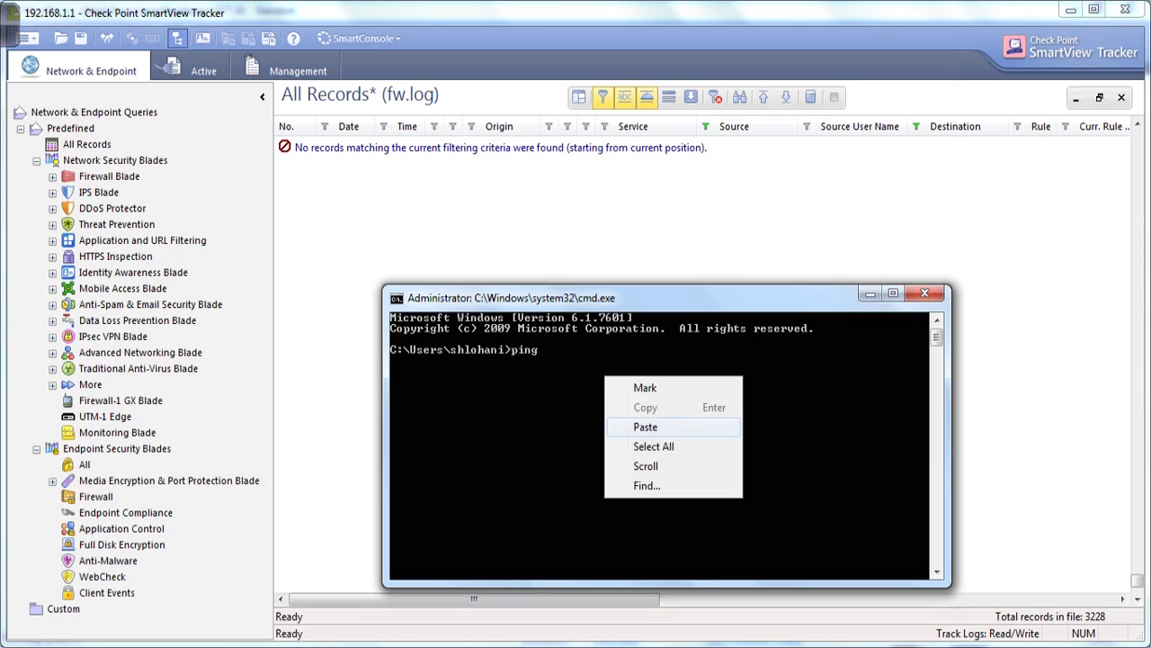
pyautogui.click(635, 426)
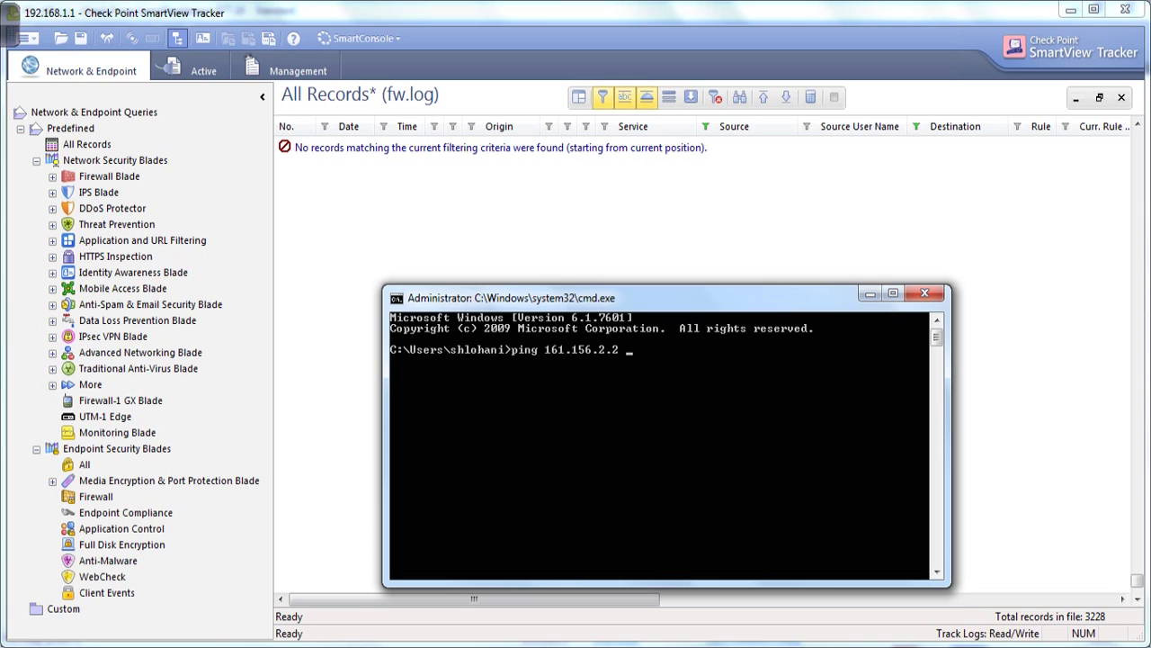
pyautogui.write('443')
pyautogui.press('Return')
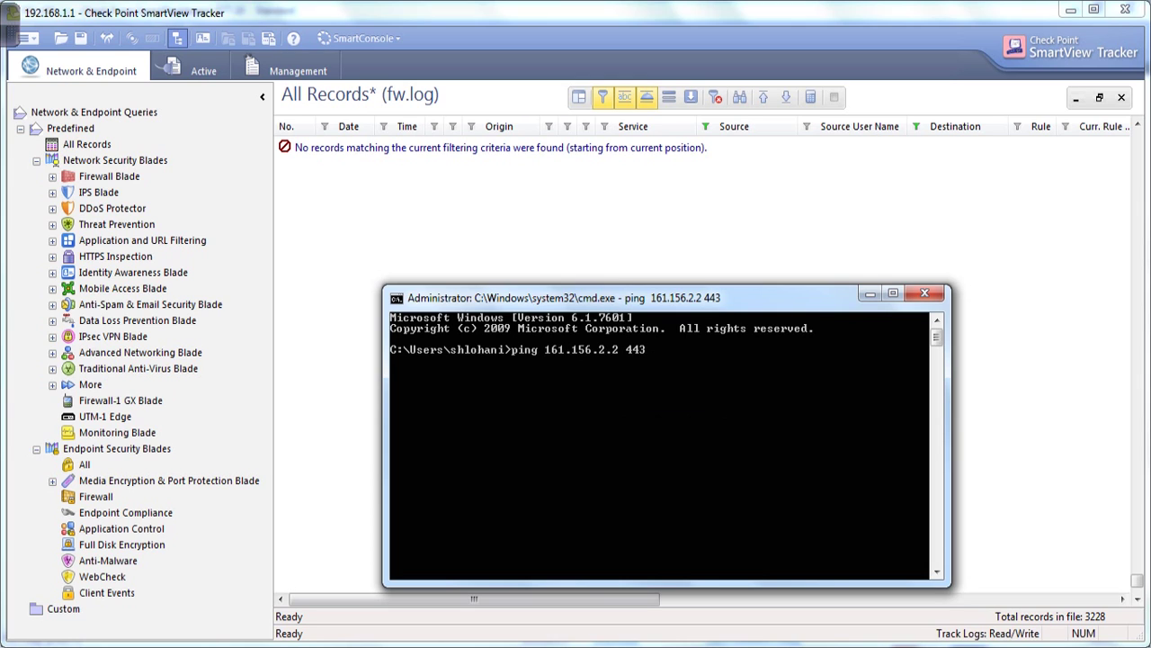
pyautogui.click(786, 97)
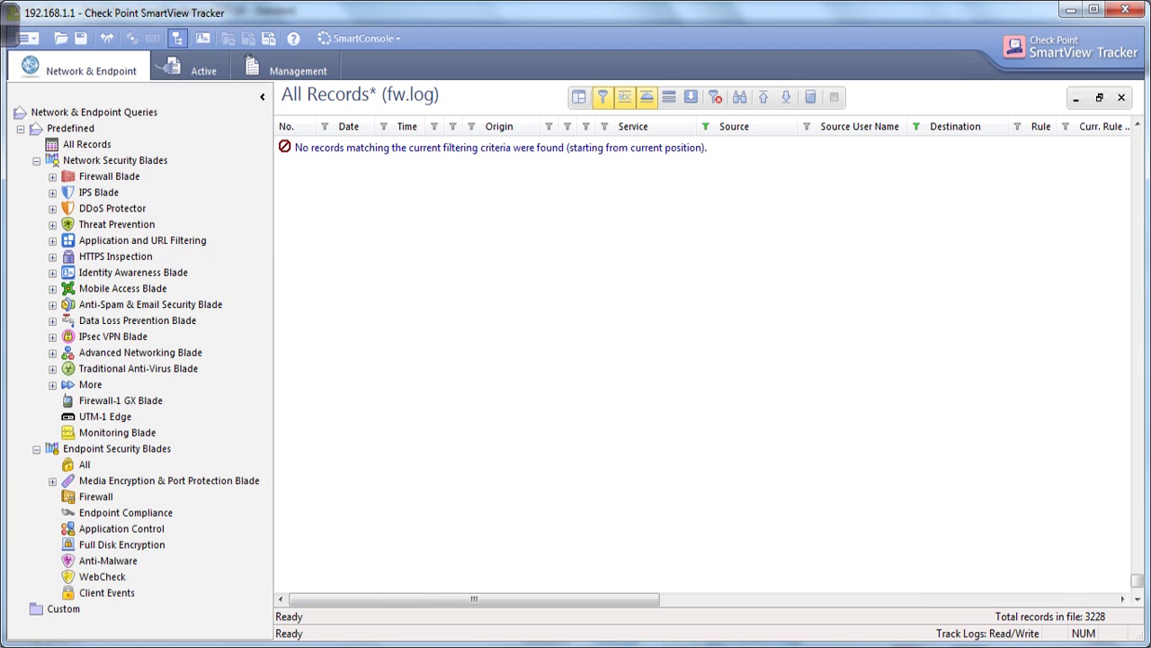
# Step: Ping 161.156.2.2 from the command prompt and update the filtered log to its newest records
pyautogui.hotkey('alt', 'Tab')
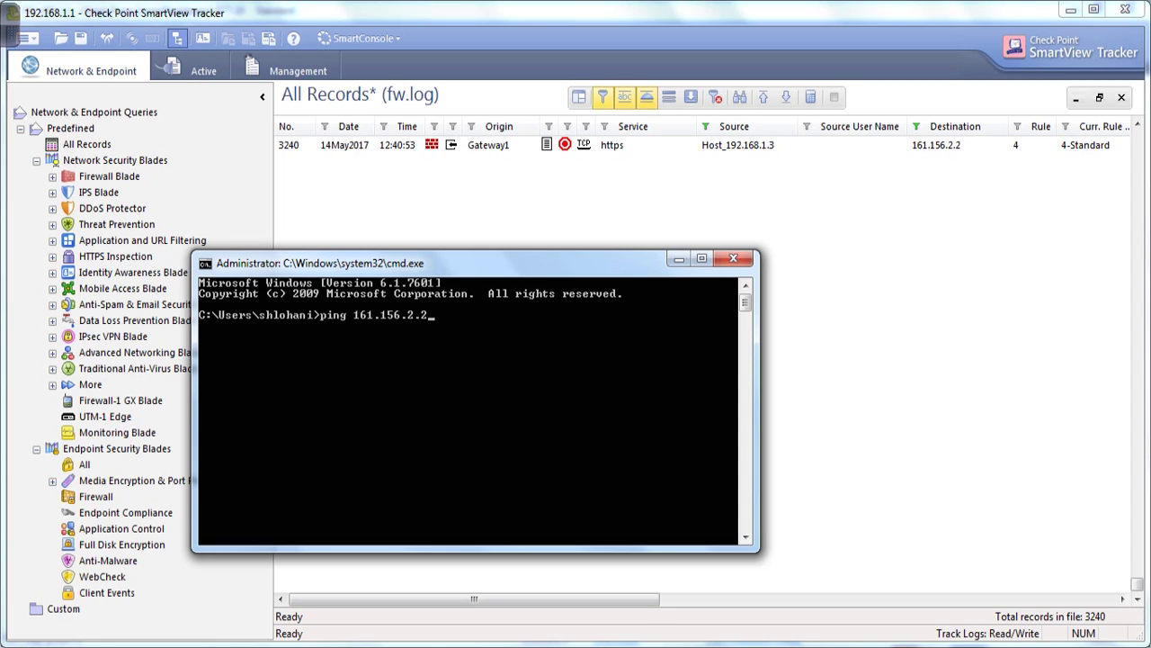
pyautogui.press('Return')
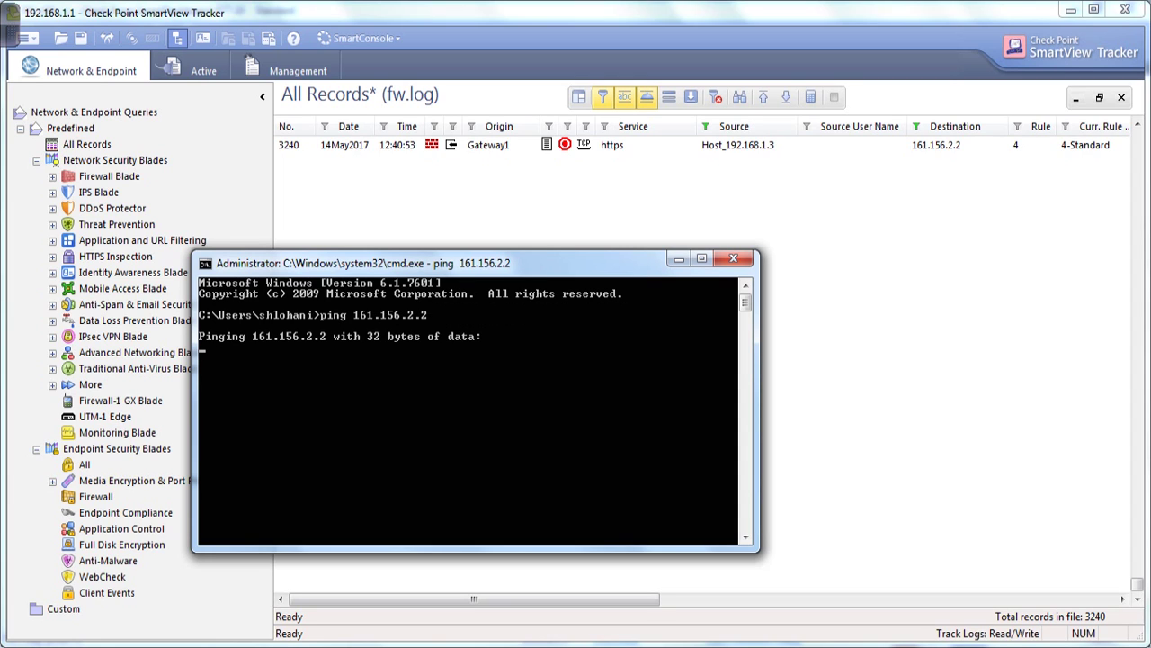
pyautogui.click(786, 97)
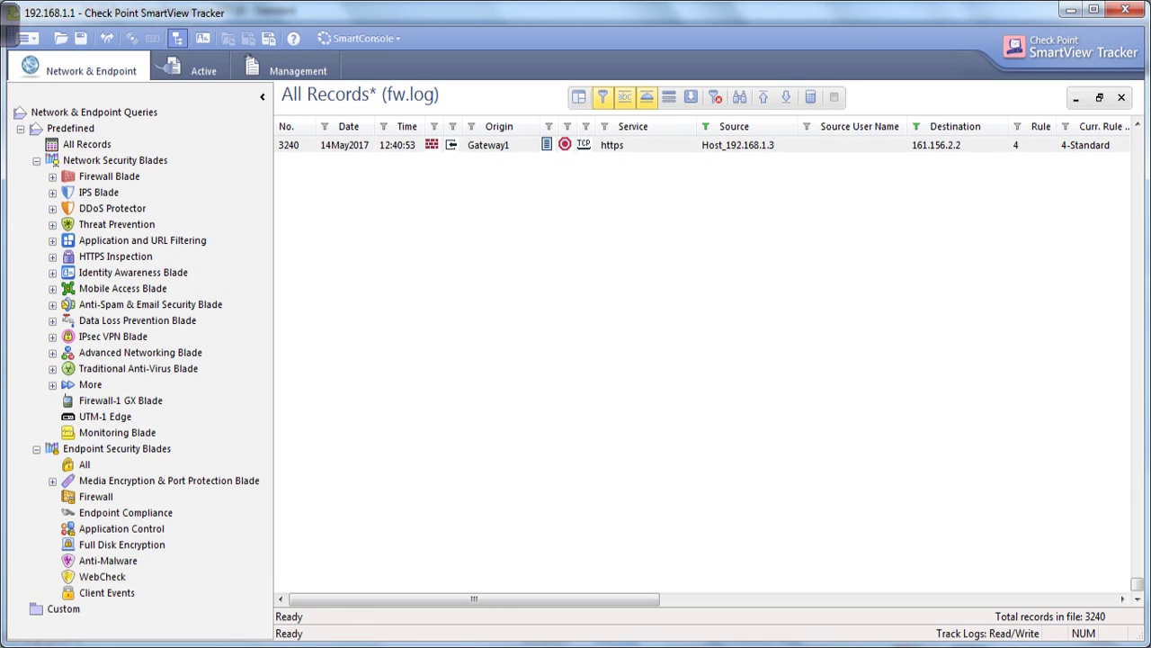
pyautogui.hotkey('alt', 'Tab')
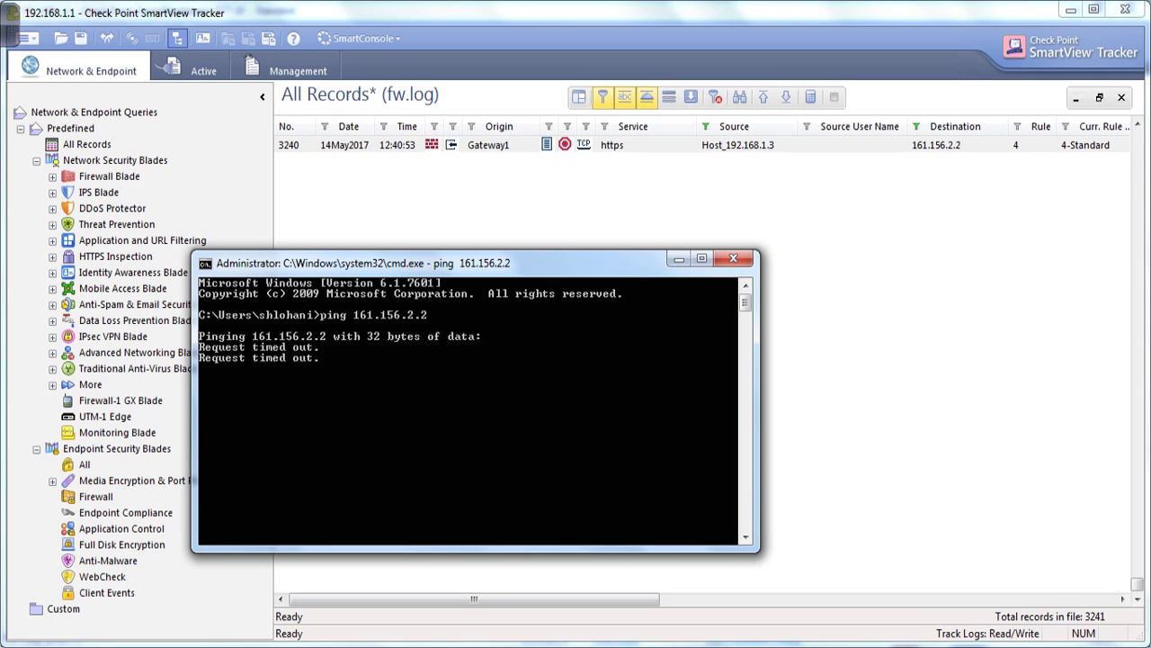
pyautogui.hotkey('alt', 'Tab')
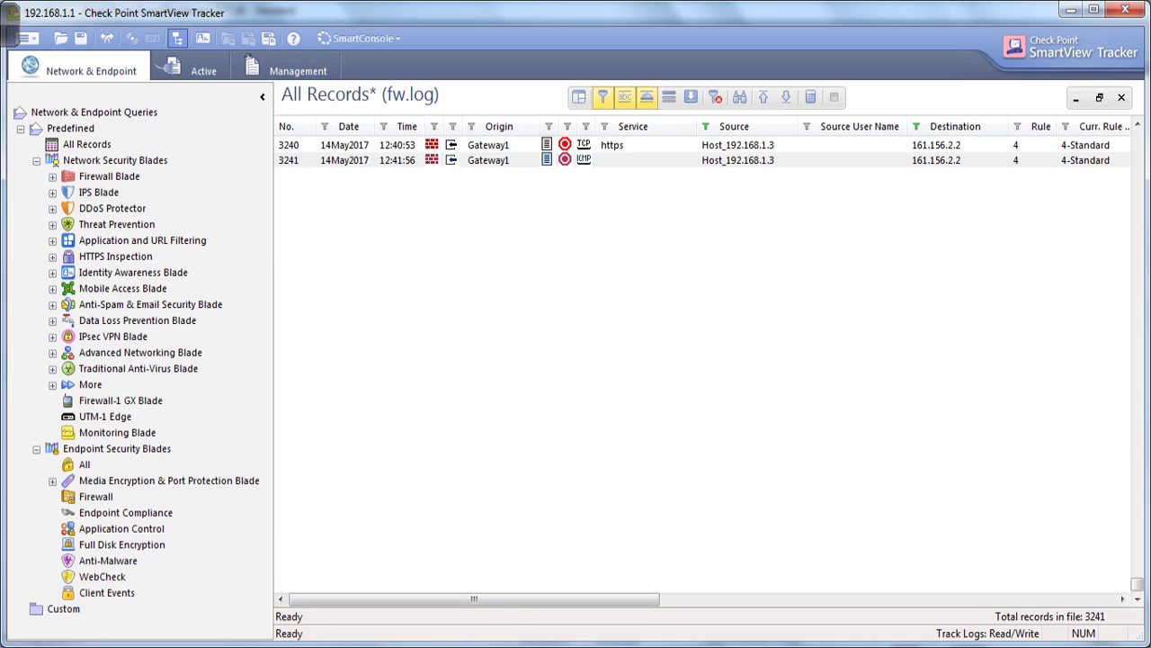
# Step: Open the details of ICMP record 3241, examine its action, traffic and policy fields, and close them
pyautogui.click(644, 160)
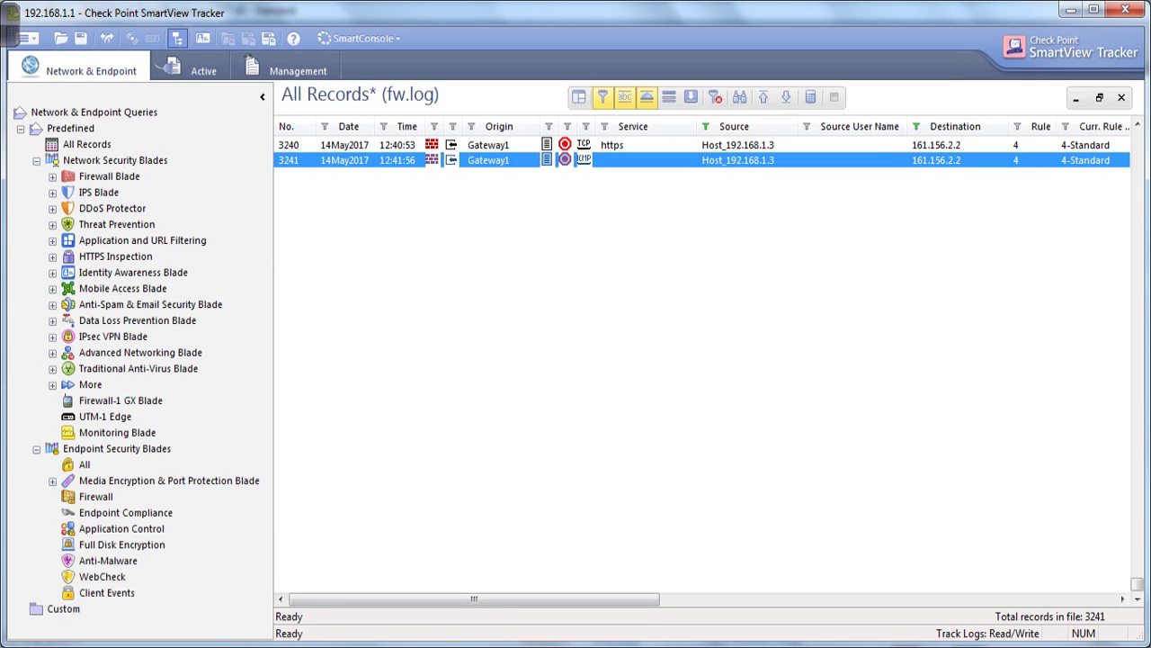
pyautogui.hotkey('alt', 'Tab')
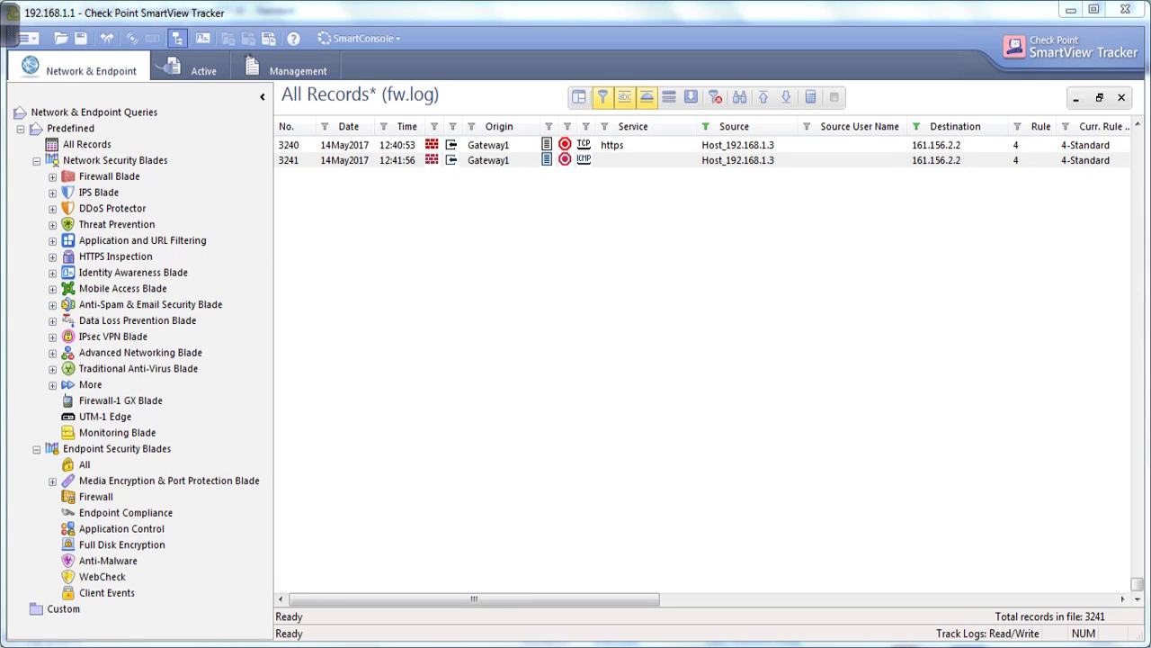
pyautogui.press('Return')
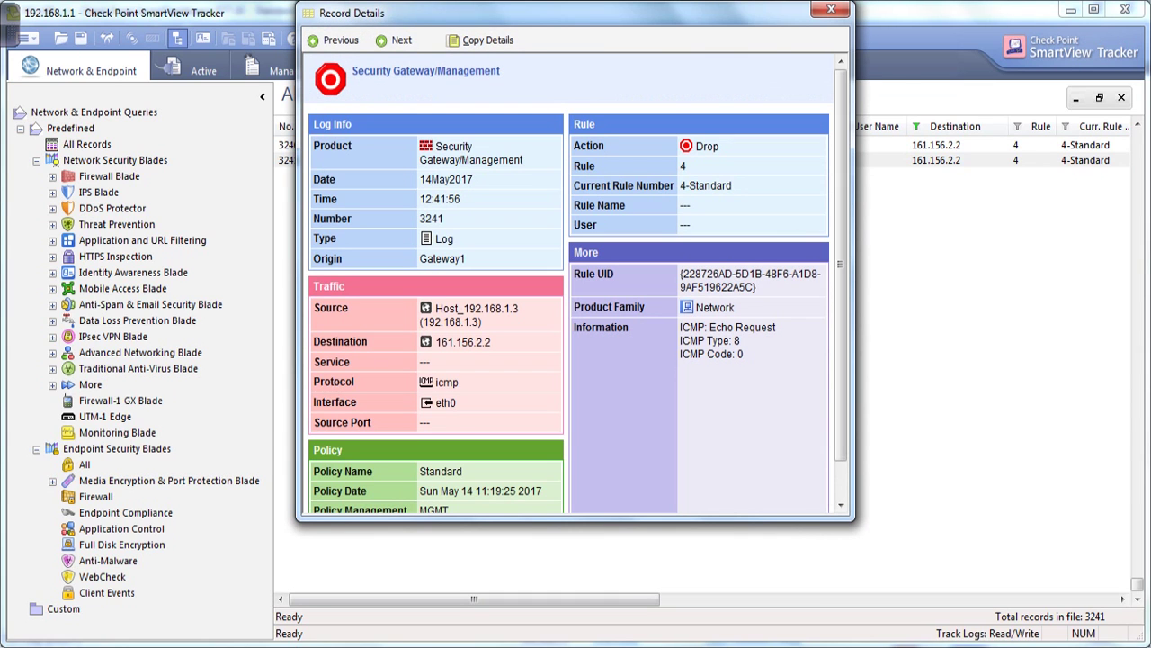
pyautogui.doubleClick(707, 146)
pyautogui.moveTo(576, 12); pyautogui.dragTo(536, 97)
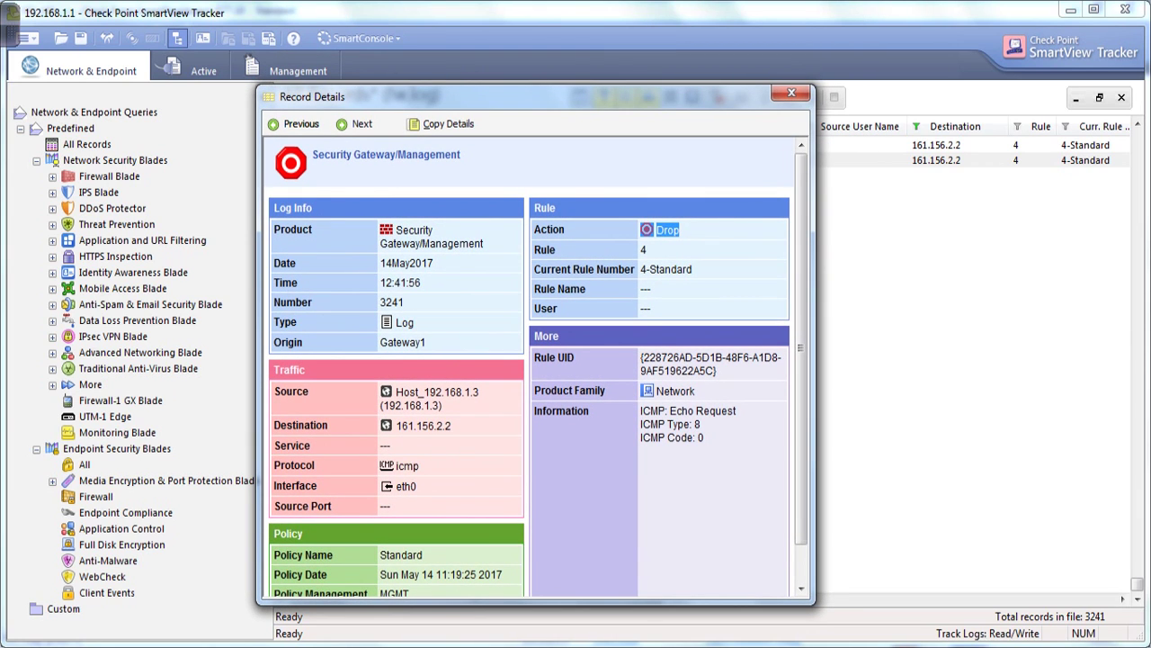
pyautogui.scroll(-1, 536, 372)
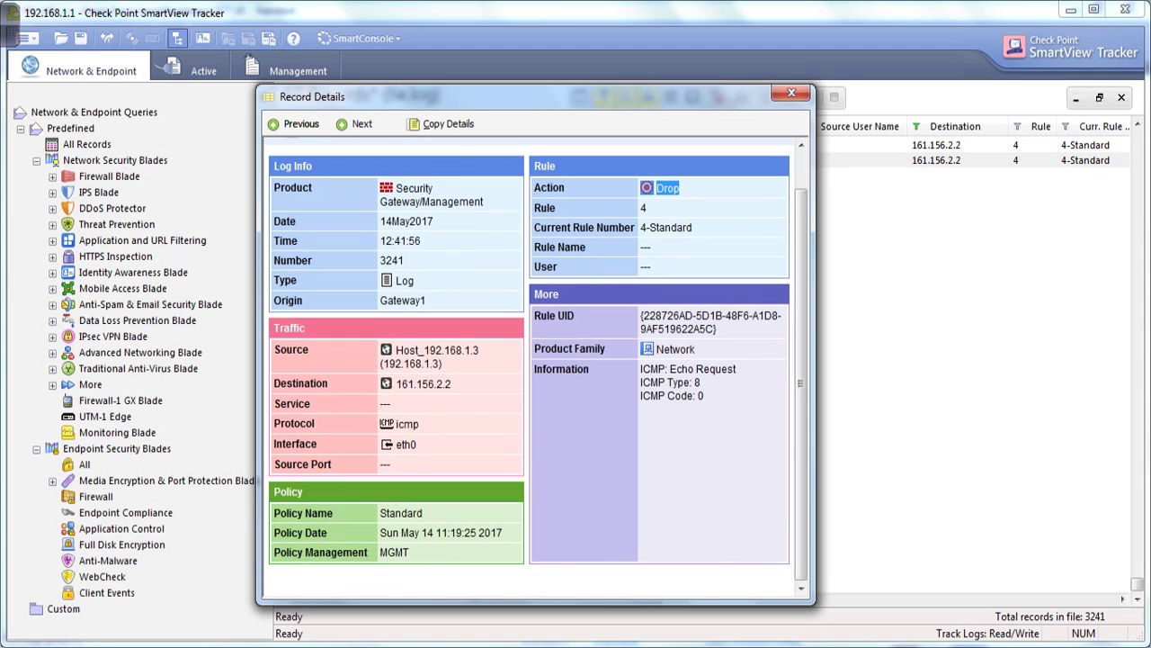
pyautogui.scroll(1, 536, 372)
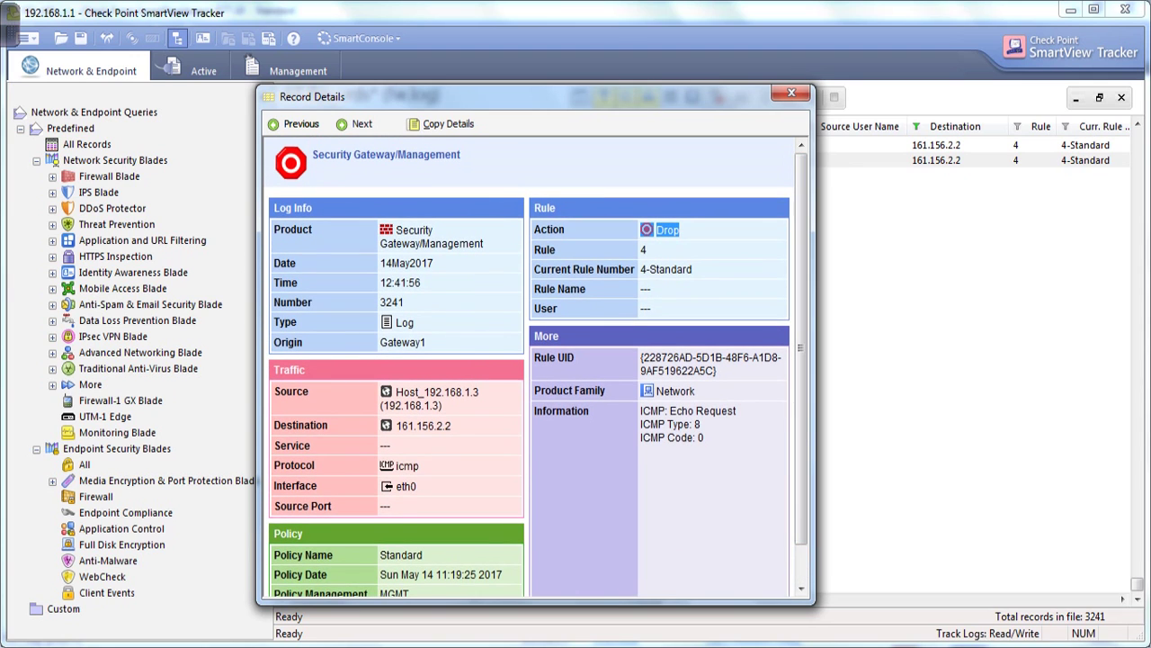
pyautogui.click(791, 92)
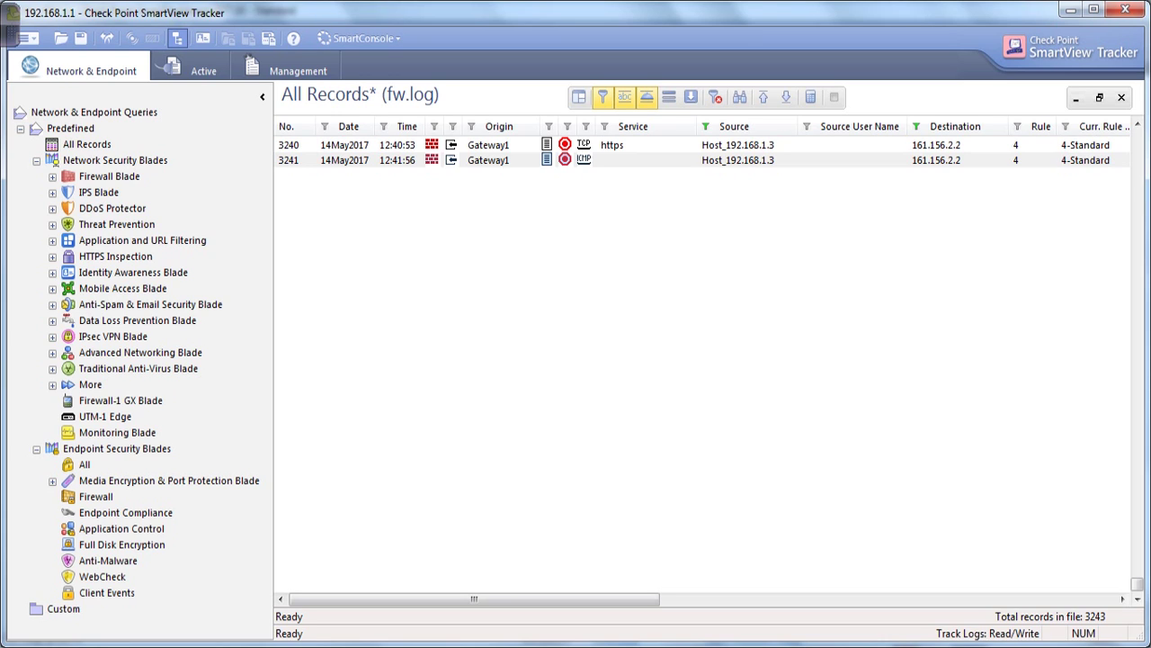
# Step: Filter the Service column for the specific port 445 with the Equal condition
pyautogui.rightClick(626, 135)
pyautogui.click(690, 142)
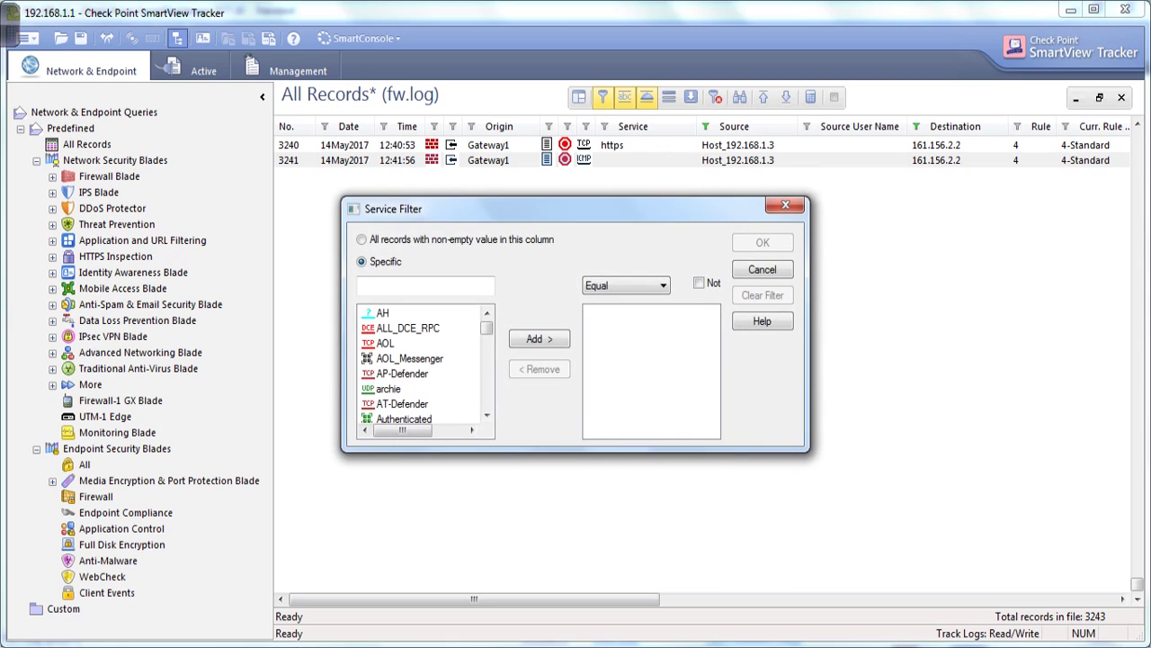
pyautogui.click(414, 285)
pyautogui.write('445')
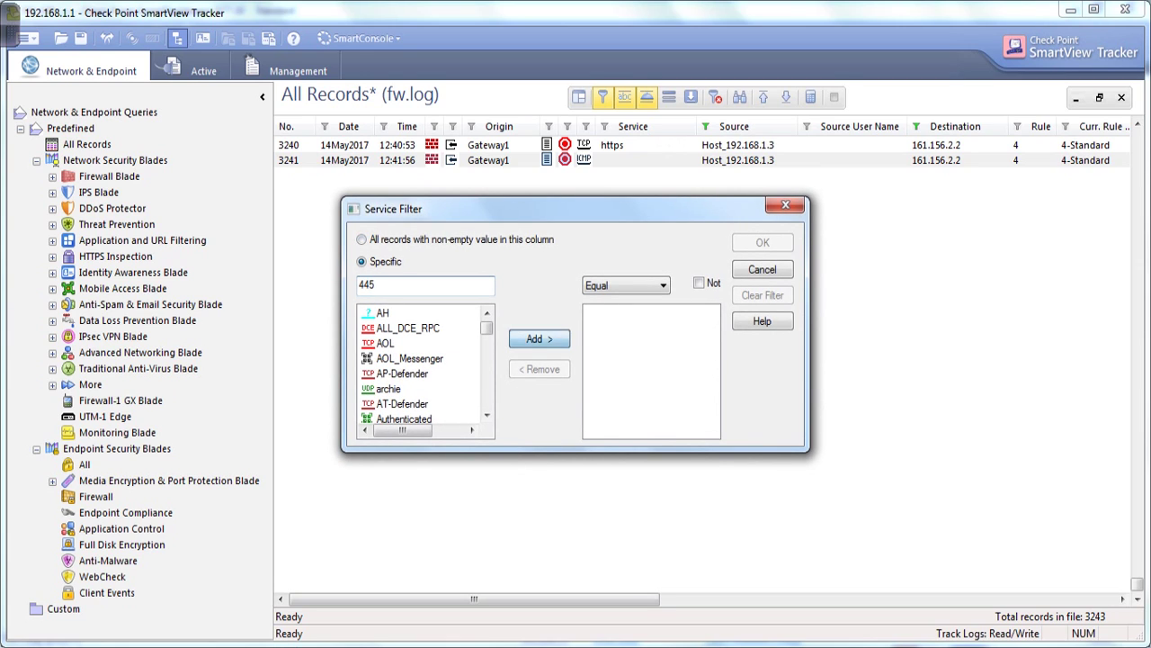
pyautogui.click(539, 338)
pyautogui.click(762, 243)
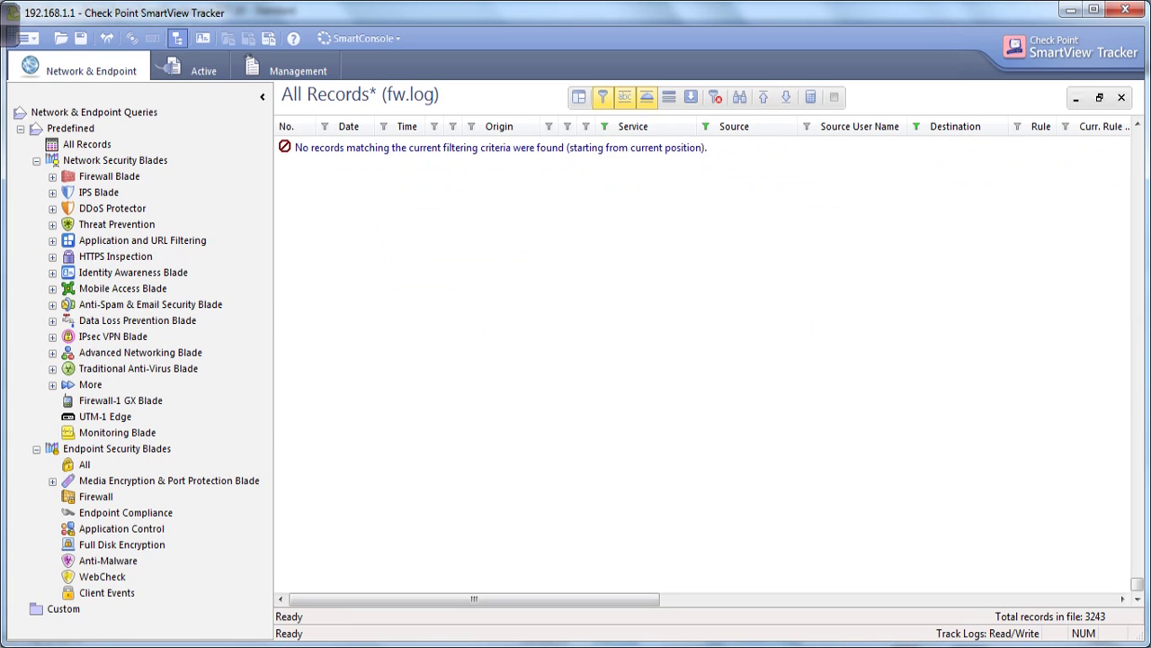
# Step: Run telnet 161.156.2.2 445 in the command prompt to generate traffic matching the filters
pyautogui.hotkey('alt', 'Tab')
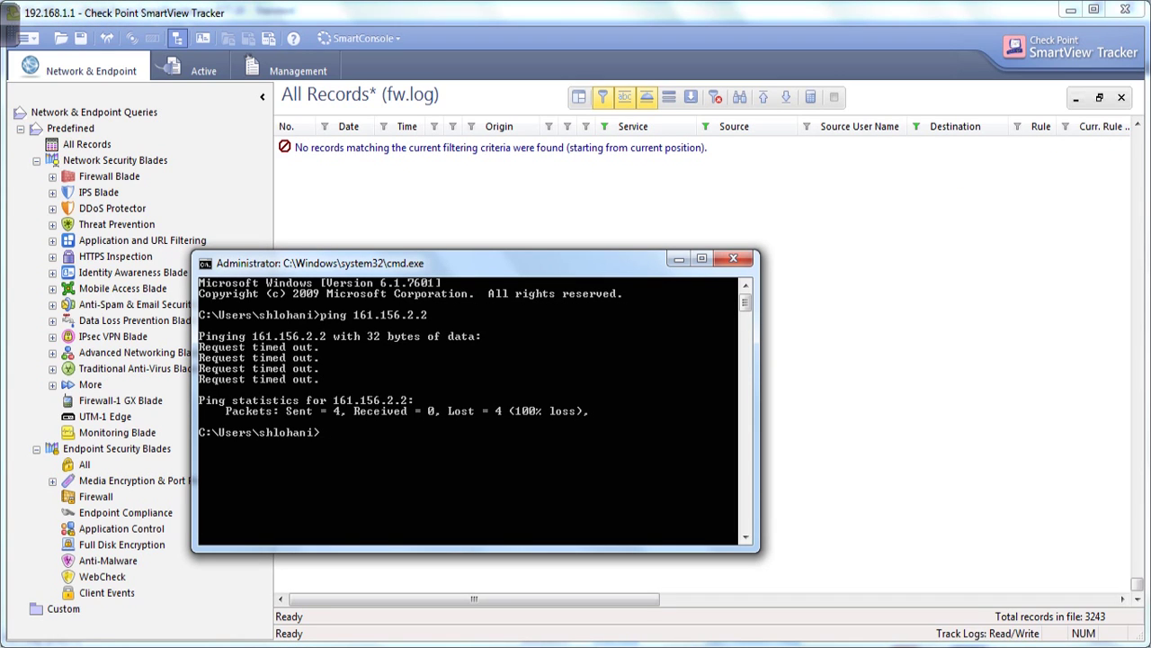
pyautogui.press('Up')
pyautogui.press('BackSpace')
pyautogui.press('BackSpace')
pyautogui.press('BackSpace')
pyautogui.press('BackSpace')
pyautogui.press('BackSpace')
pyautogui.press('BackSpace')
pyautogui.press('BackSpace')
pyautogui.press('BackSpace')
pyautogui.press('BackSpace')
pyautogui.press('BackSpace')
pyautogui.press('BackSpace')
pyautogui.press('BackSpace')
pyautogui.press('BackSpace')
pyautogui.press('BackSpace')
pyautogui.press('BackSpace')
pyautogui.press('BackSpace')
pyautogui.write('telnet')
pyautogui.write(' 172')
pyautogui.press('BackSpace')
pyautogui.press('BackSpace')
pyautogui.press('BackSpace')
pyautogui.rightClick(573, 481)
pyautogui.click(598, 533)
pyautogui.write('445')
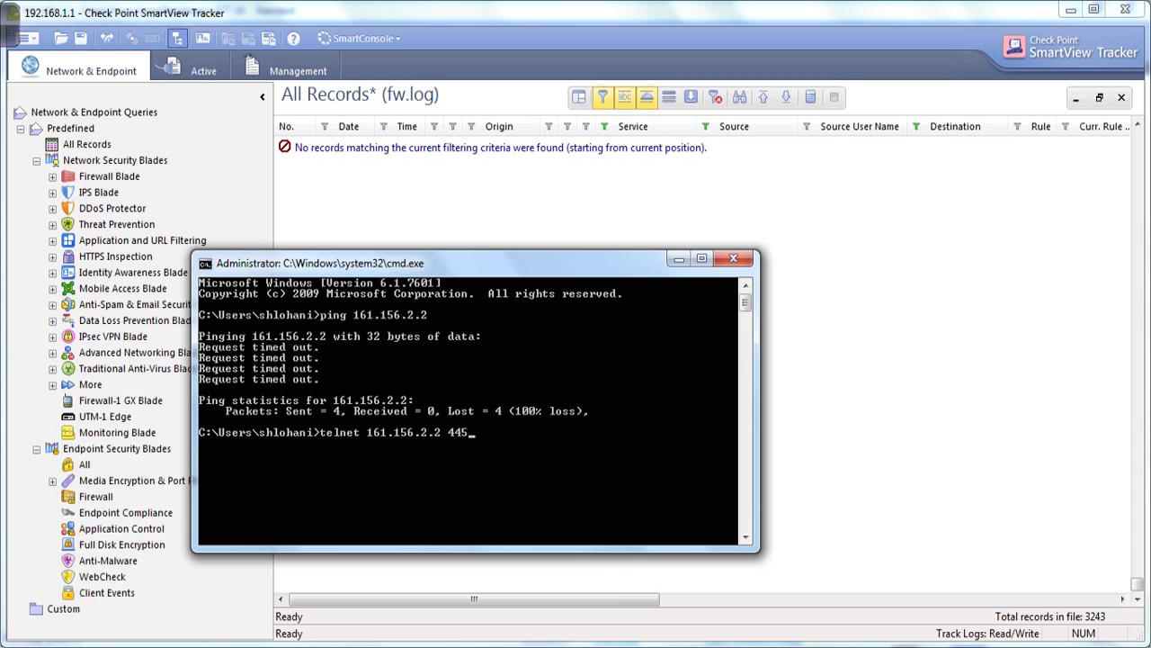
pyautogui.press('Return')
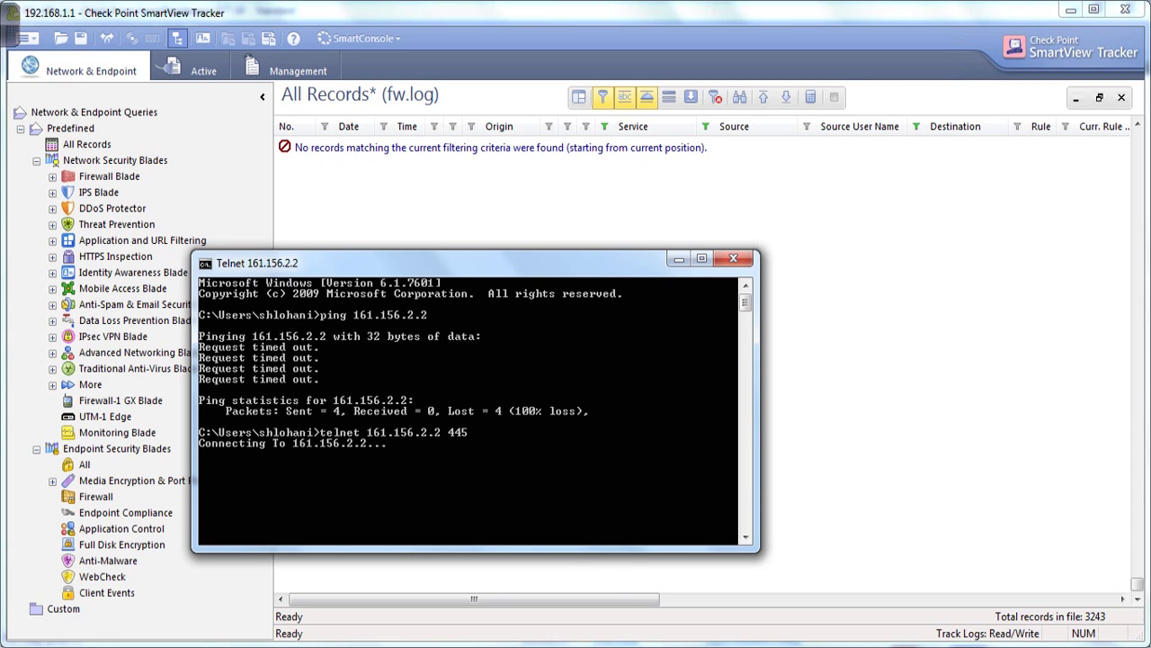
# Step: Update the log to its newest record, open that record's details and examine its action, destination, source and interface
pyautogui.click(786, 97)
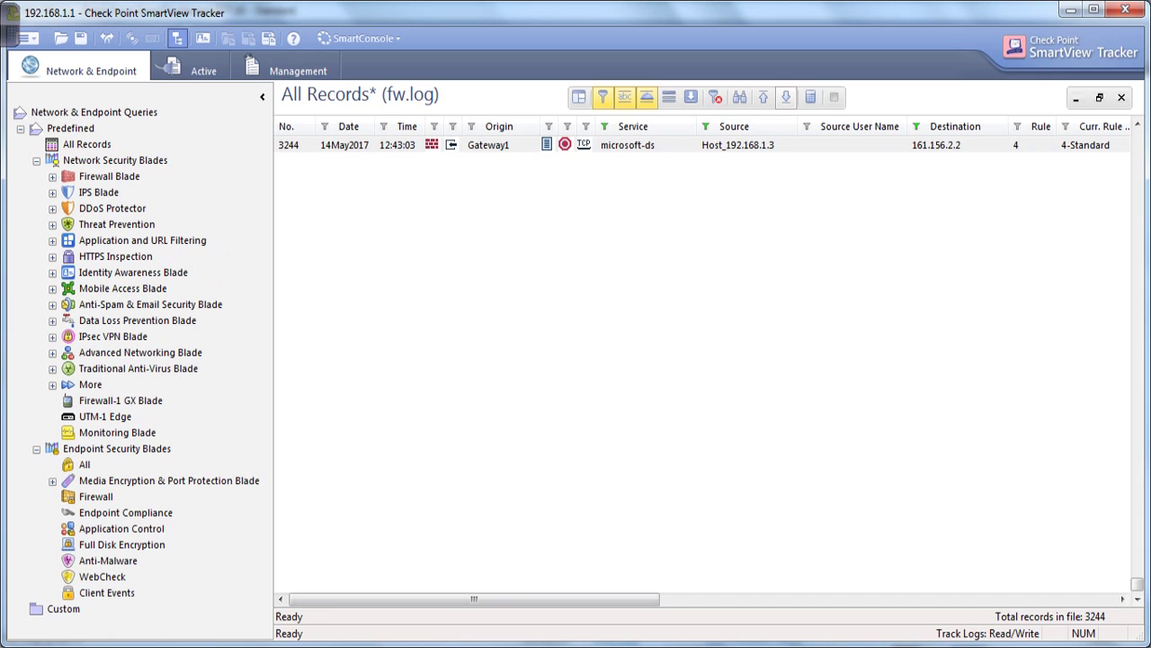
pyautogui.doubleClick(719, 145)
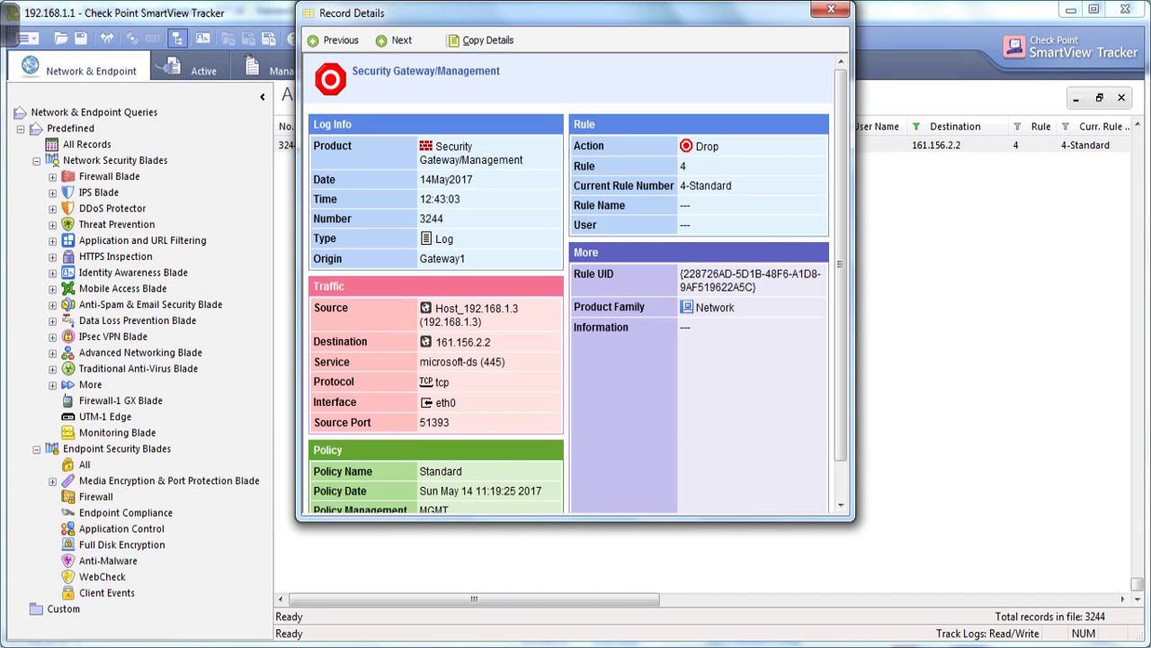
pyautogui.doubleClick(707, 146)
pyautogui.doubleClick(464, 342)
pyautogui.doubleClick(477, 309)
pyautogui.doubleClick(445, 403)
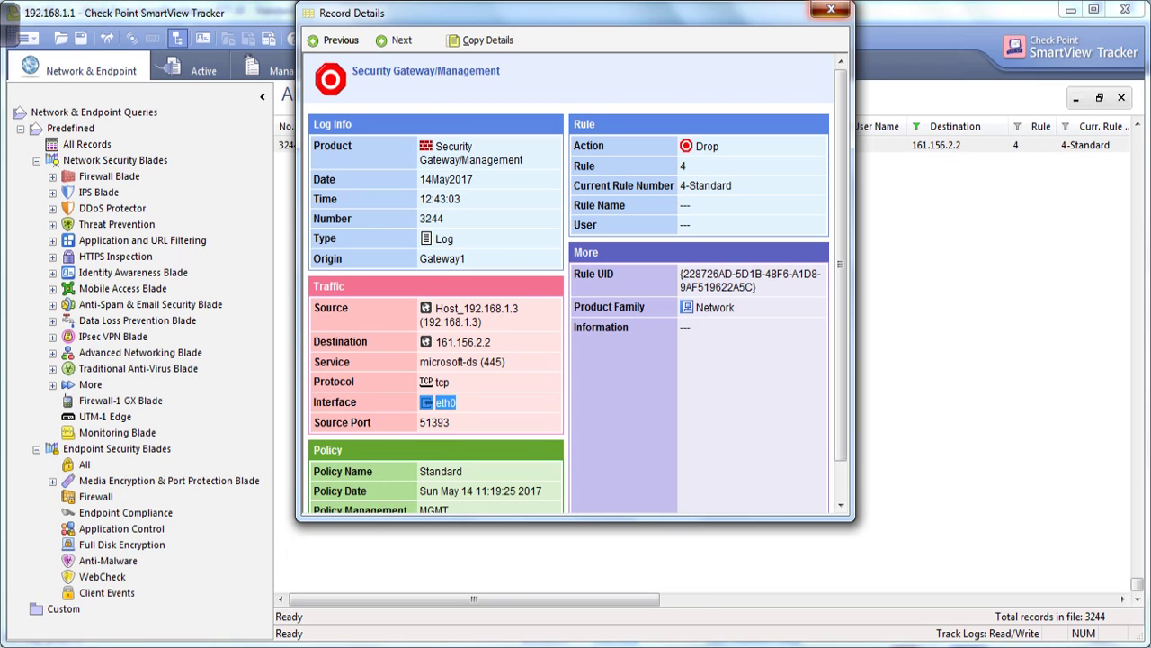
# Step: Close the record details and turn on automatic refresh of the log view with new logs
pyautogui.click(830, 9)
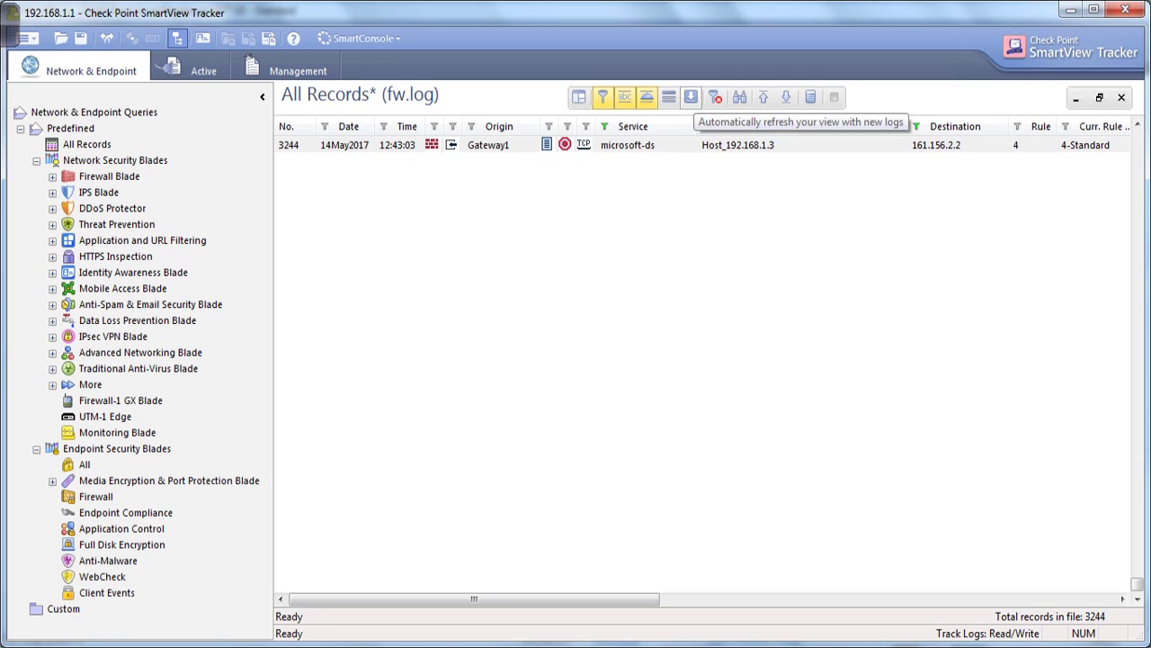
pyautogui.click(691, 97)
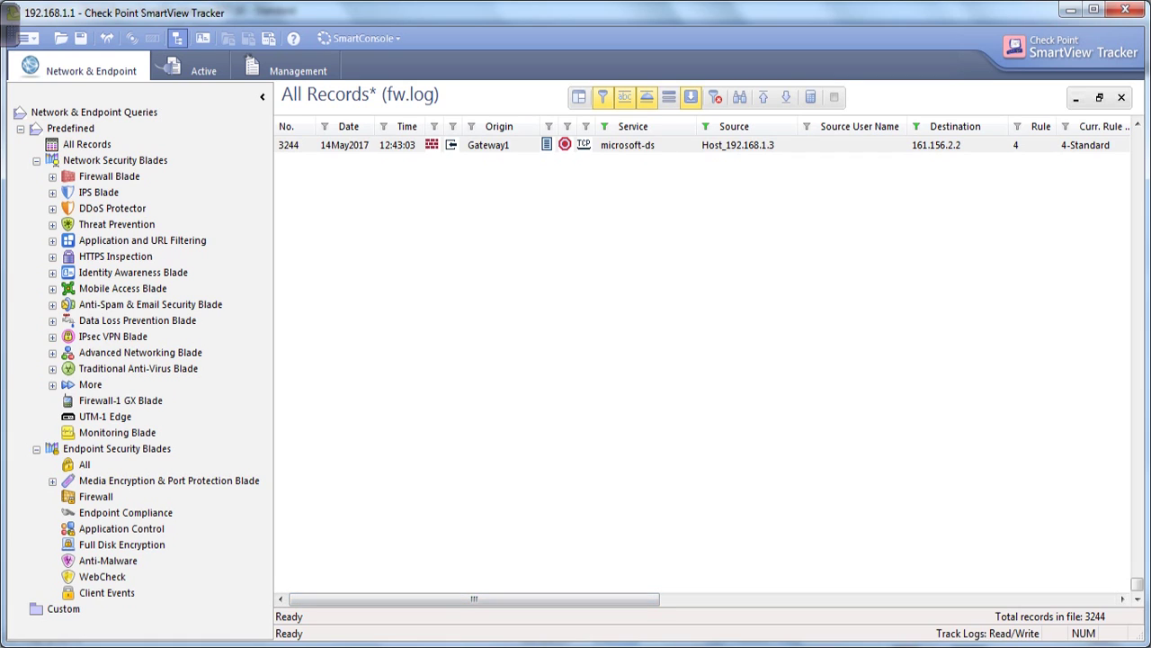
pyautogui.rightClick(346, 132)
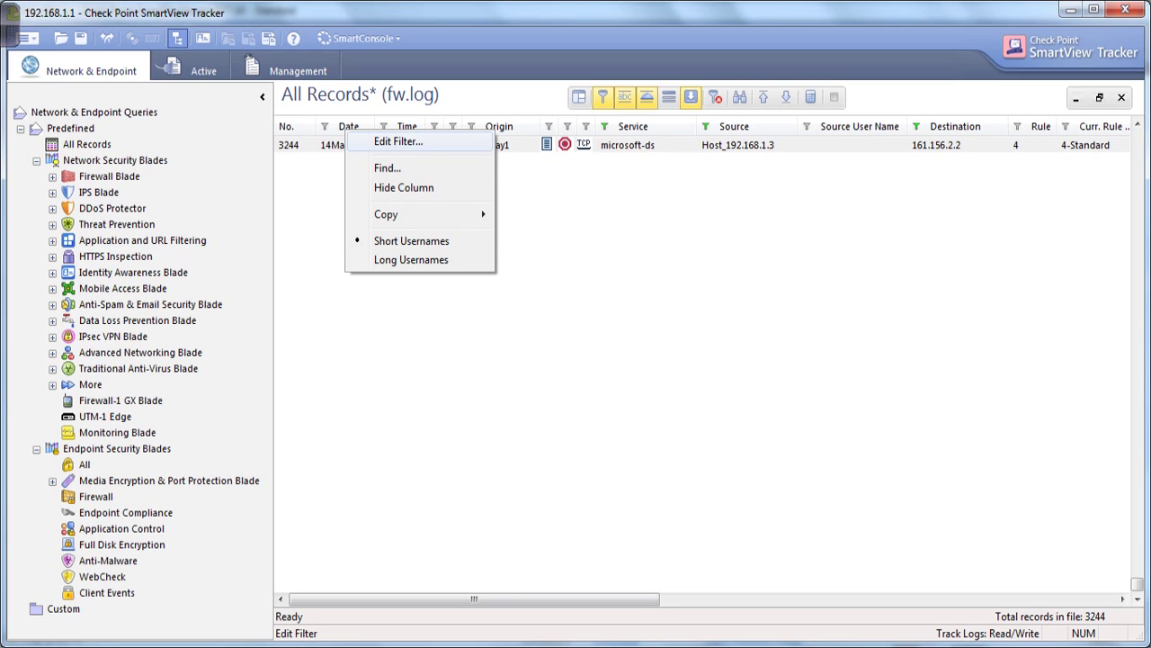
pyautogui.click(404, 110)
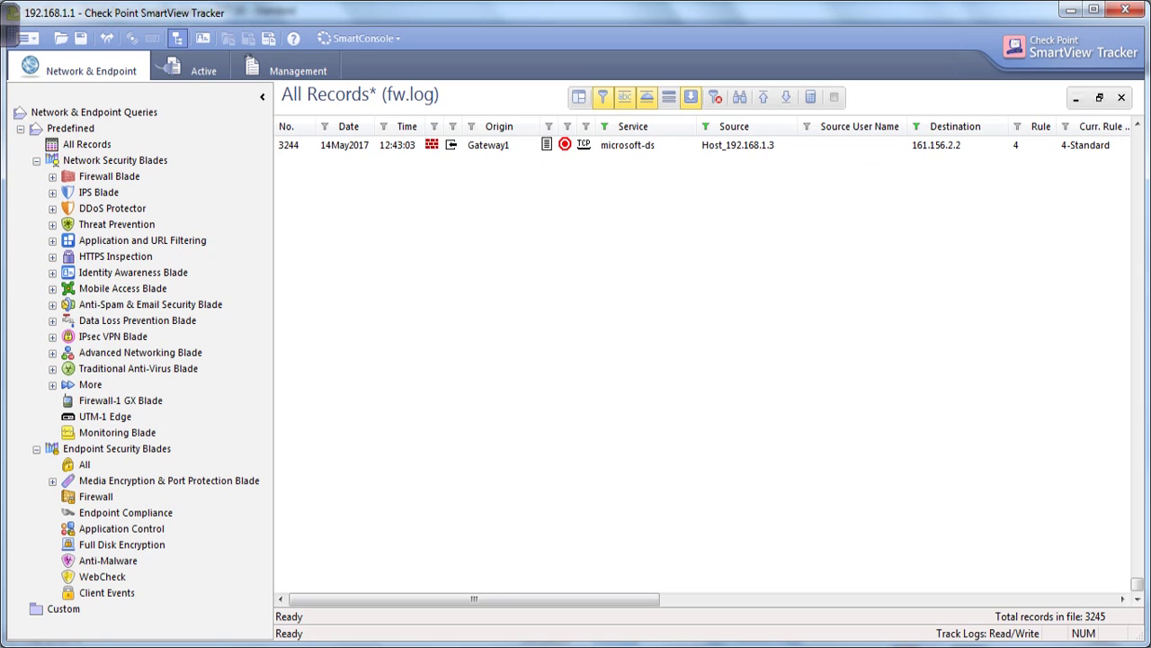
pyautogui.rightClick(501, 127)
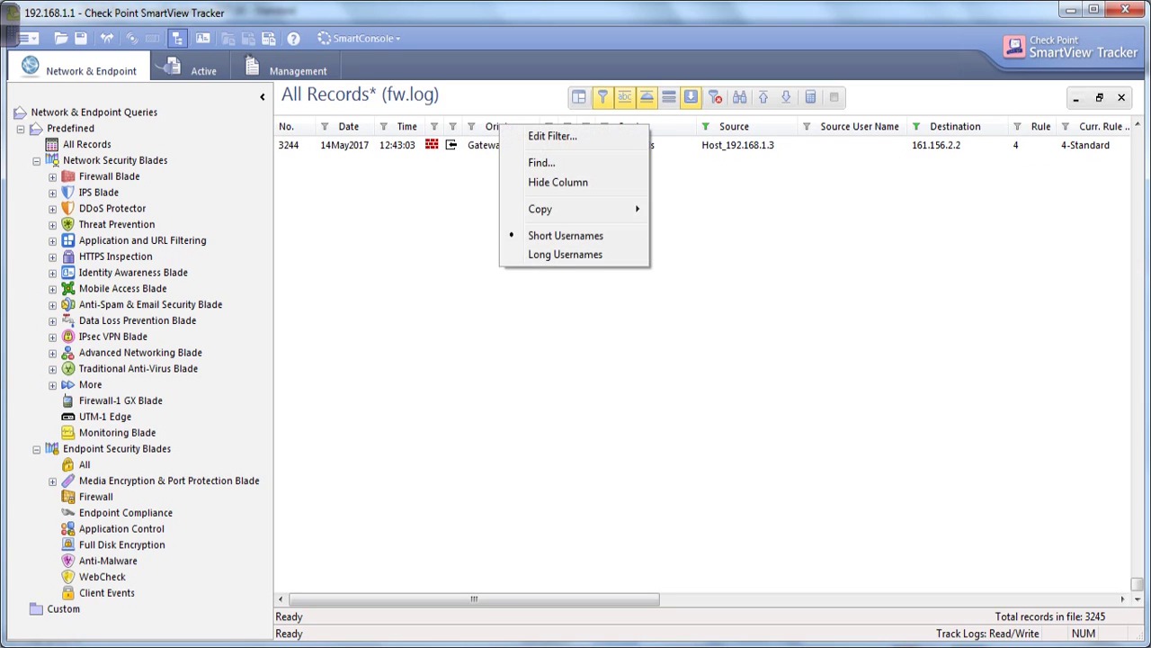
pyautogui.press('Escape')
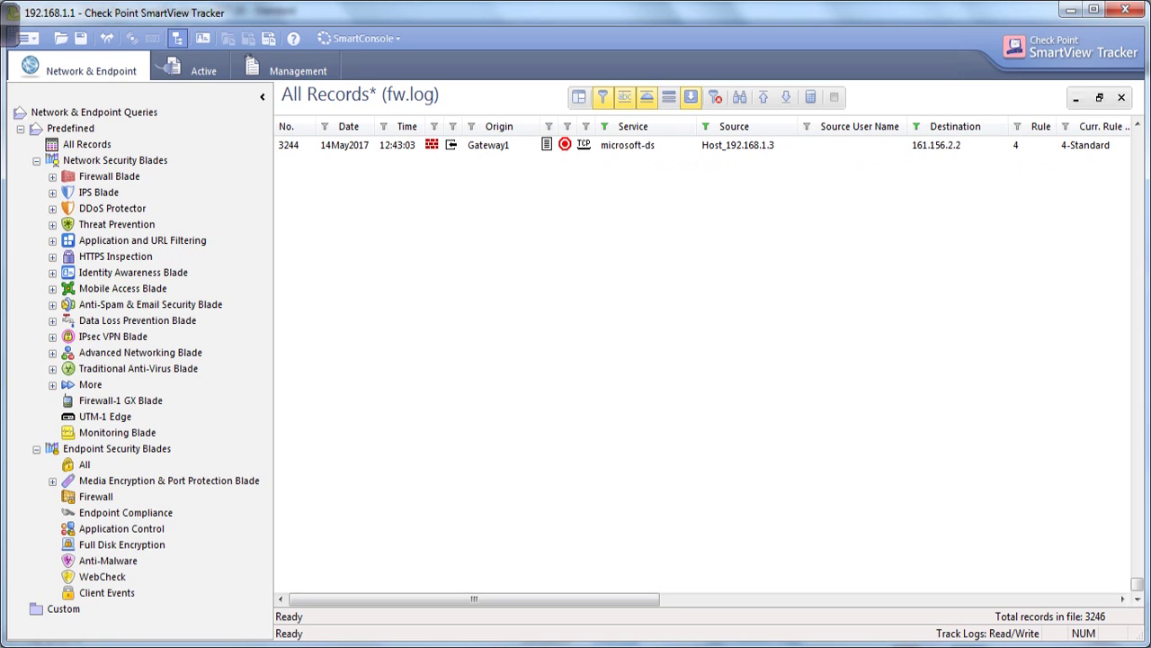
pyautogui.moveTo(474, 598)
pyautogui.mouseDown()
pyautogui.moveTo(784, 598)
pyautogui.moveTo(474, 598)
pyautogui.mouseUp()
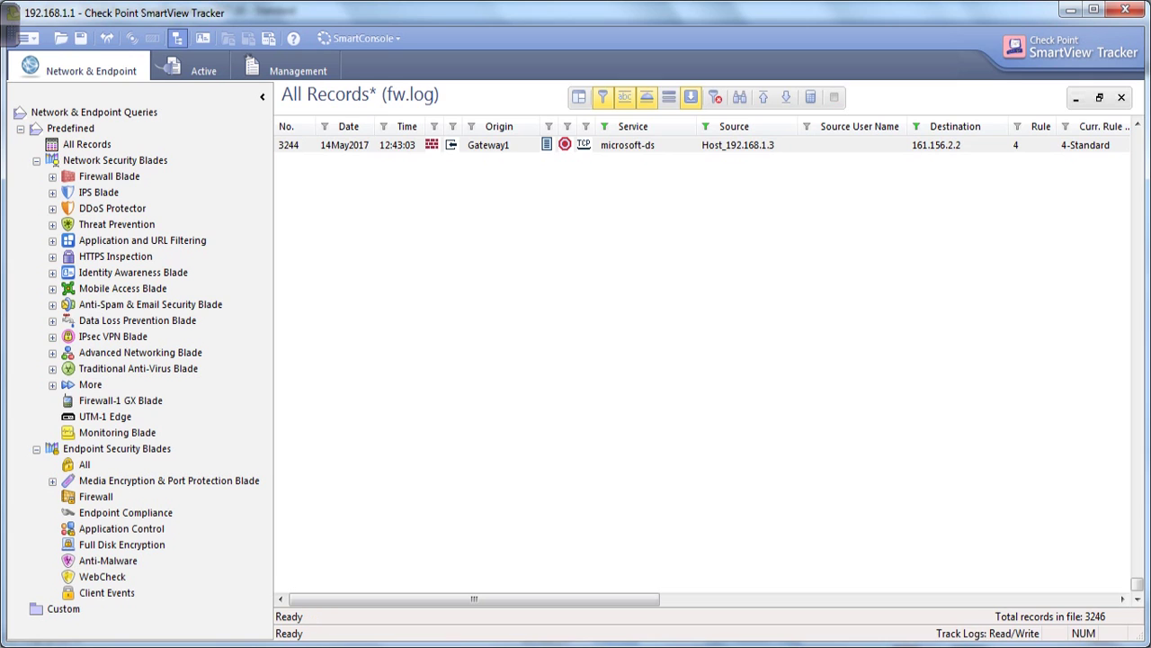
# Step: Switch to the CheckPoint5 presentation in PowerPoint, start its slide show from the first slide and advance one slide
pyautogui.click(702, 647)
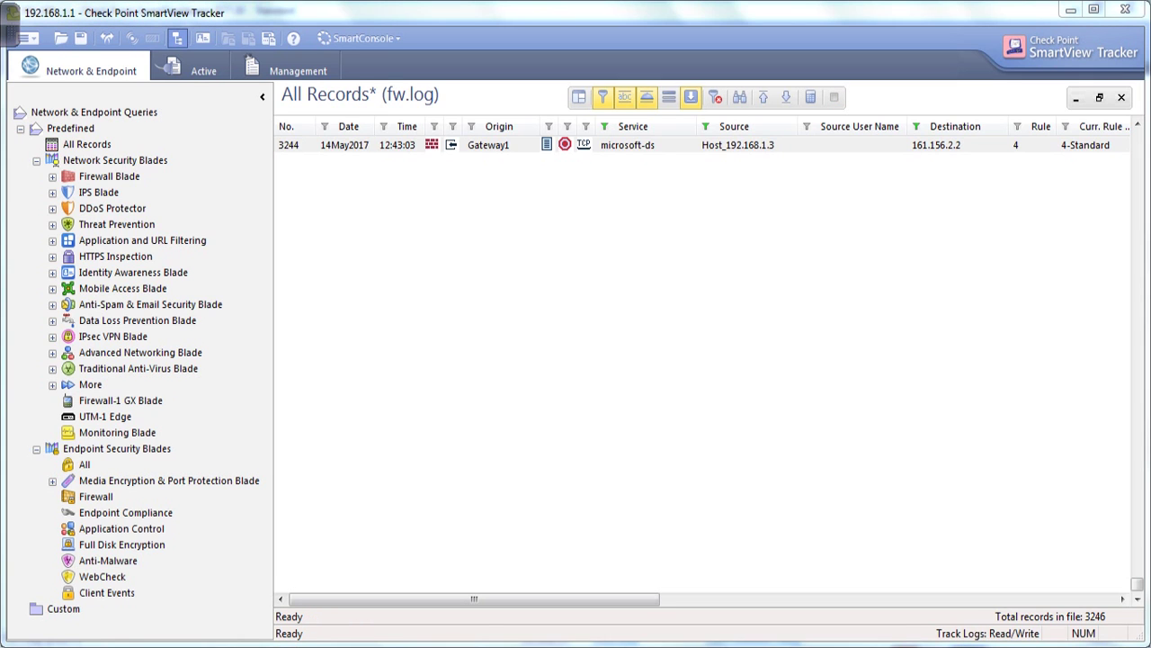
pyautogui.click(612, 576)
pyautogui.click(609, 574)
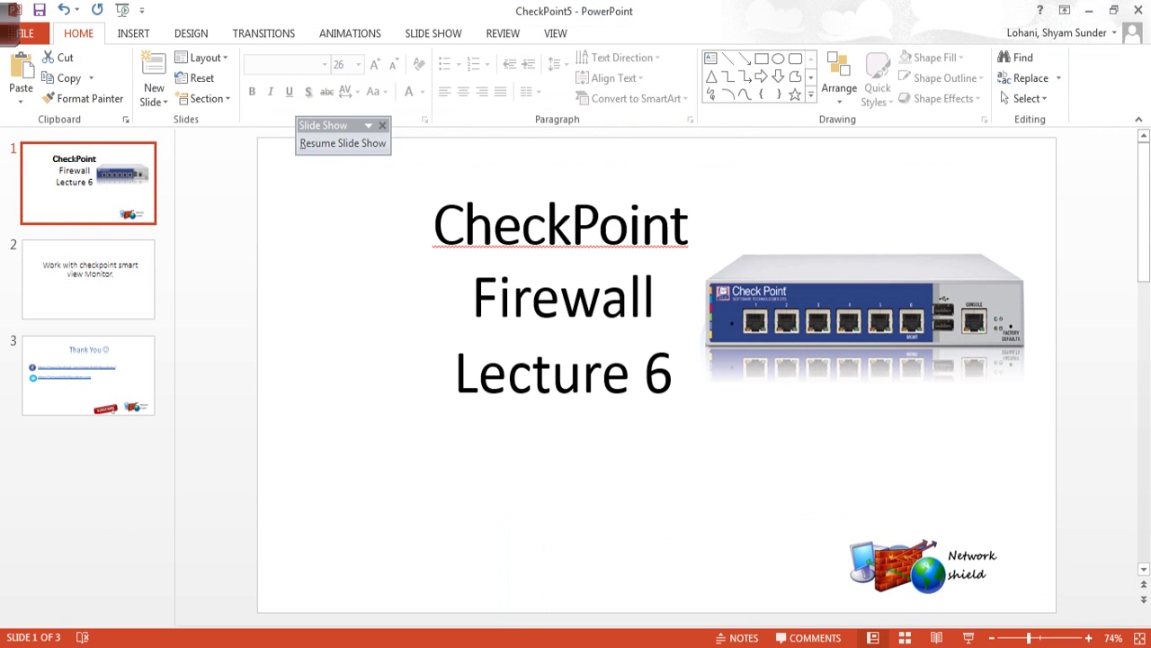
pyautogui.press('F5')
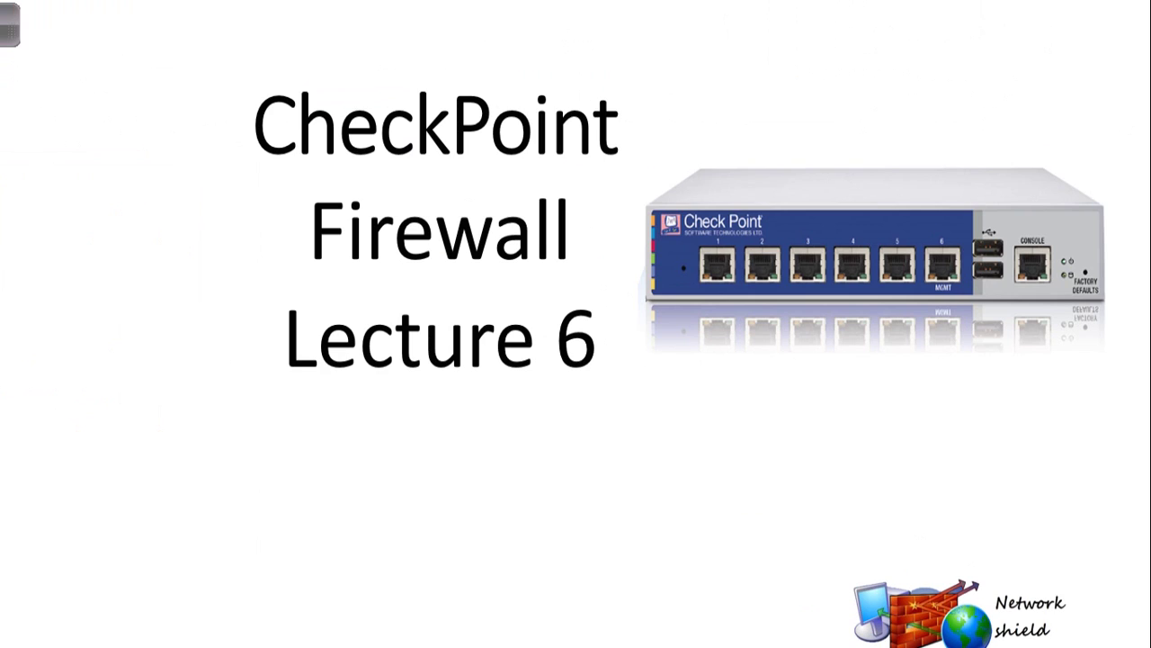
pyautogui.press('Right')
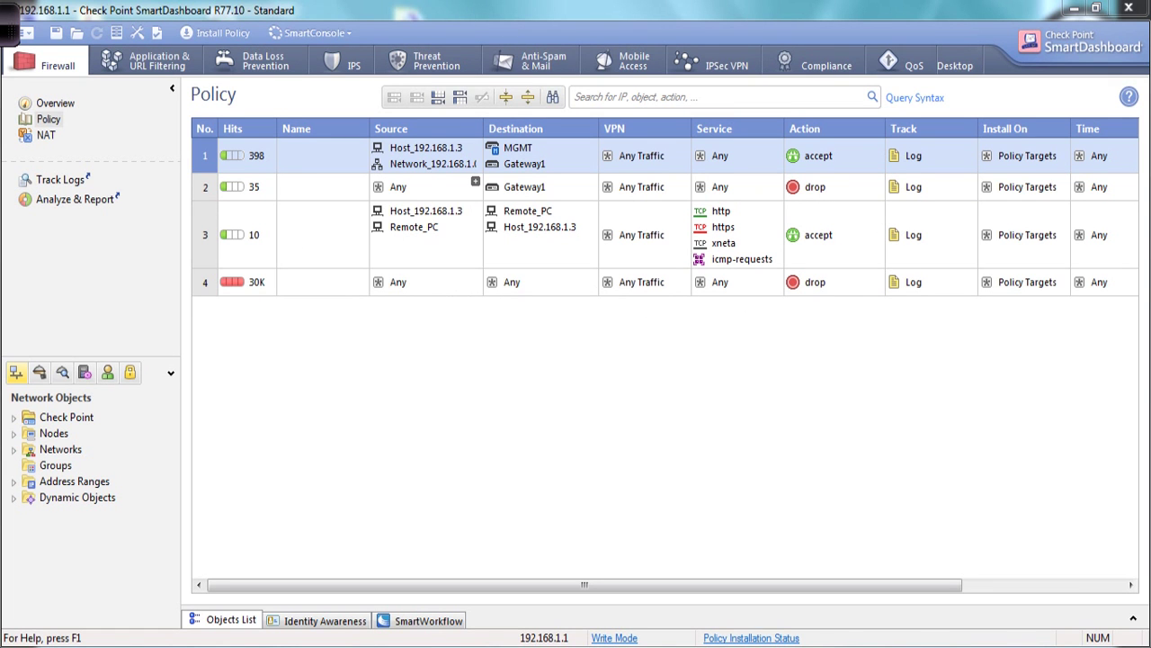
# Step: Launch SmartView Monitor from SmartDashboard and dismiss the trial period notice
pyautogui.click(311, 34)
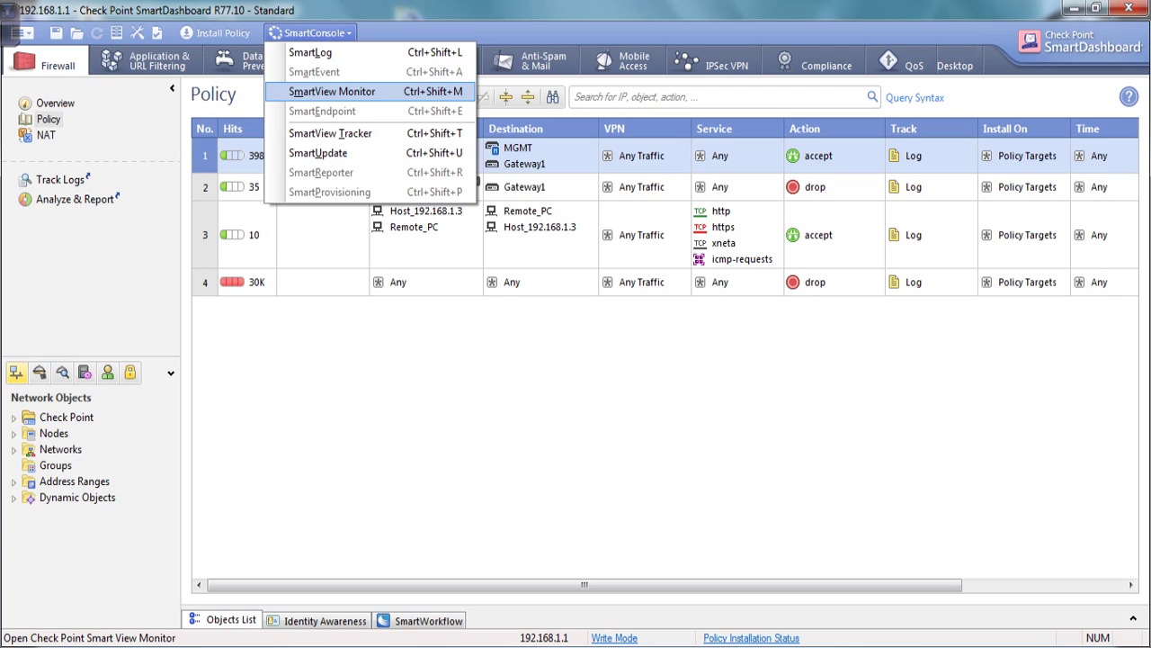
pyautogui.click(332, 92)
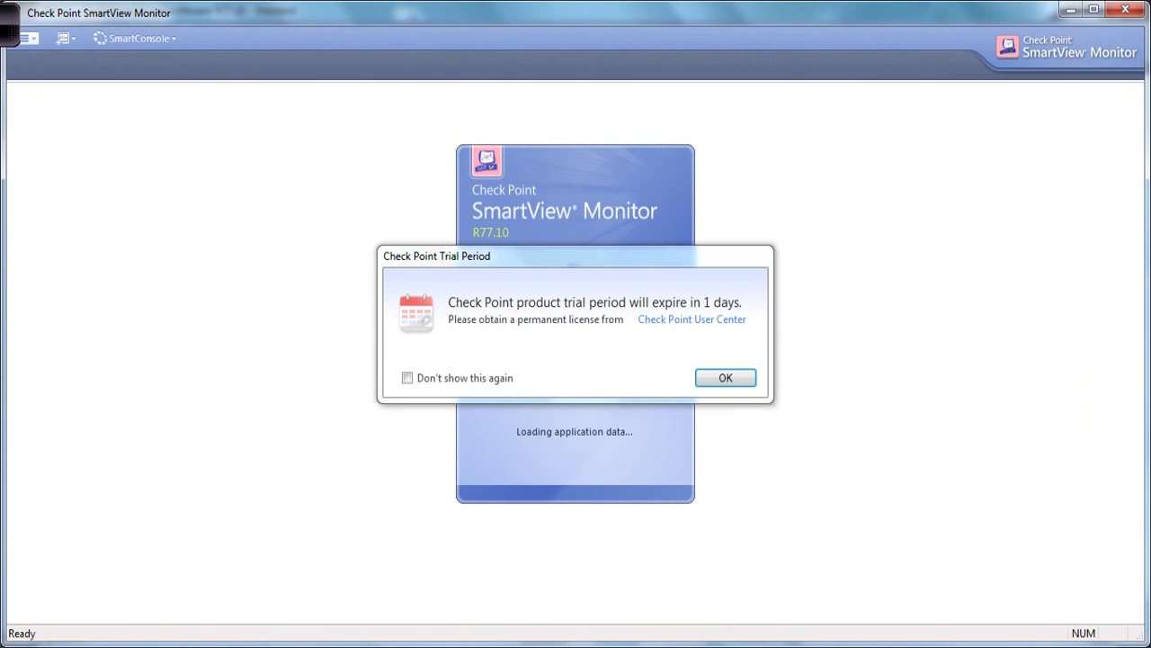
pyautogui.press('Return')
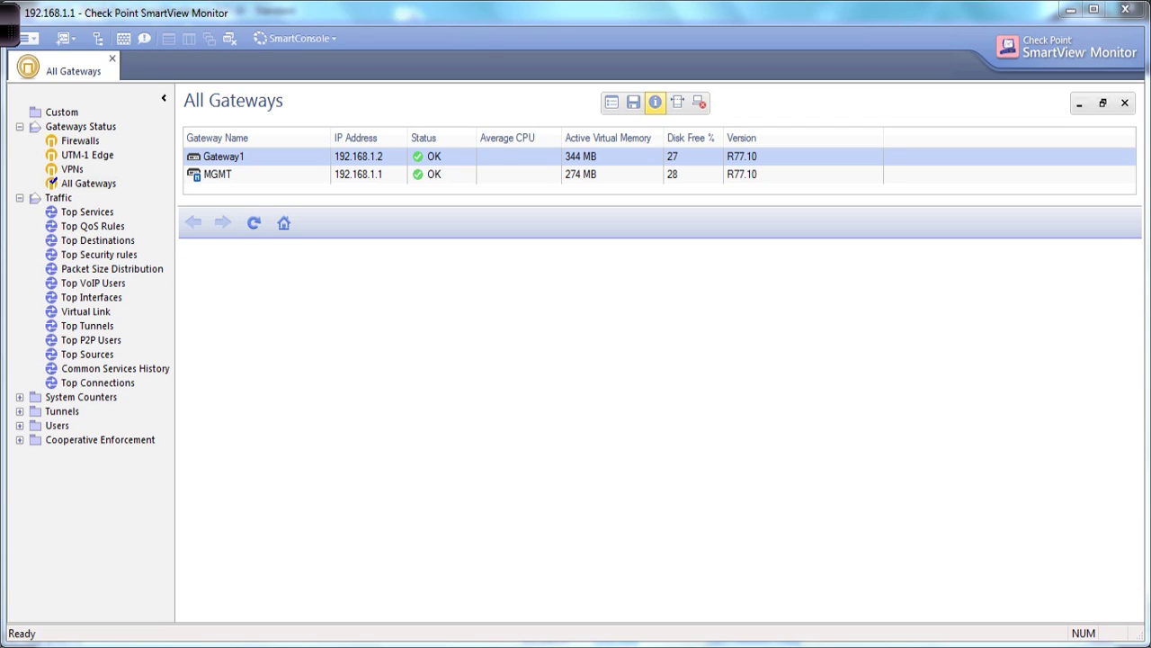
# Step: Examine the IP address, status, version and overview details of MGMT and Gateway1 in the All Gateways view
pyautogui.click(218, 175)
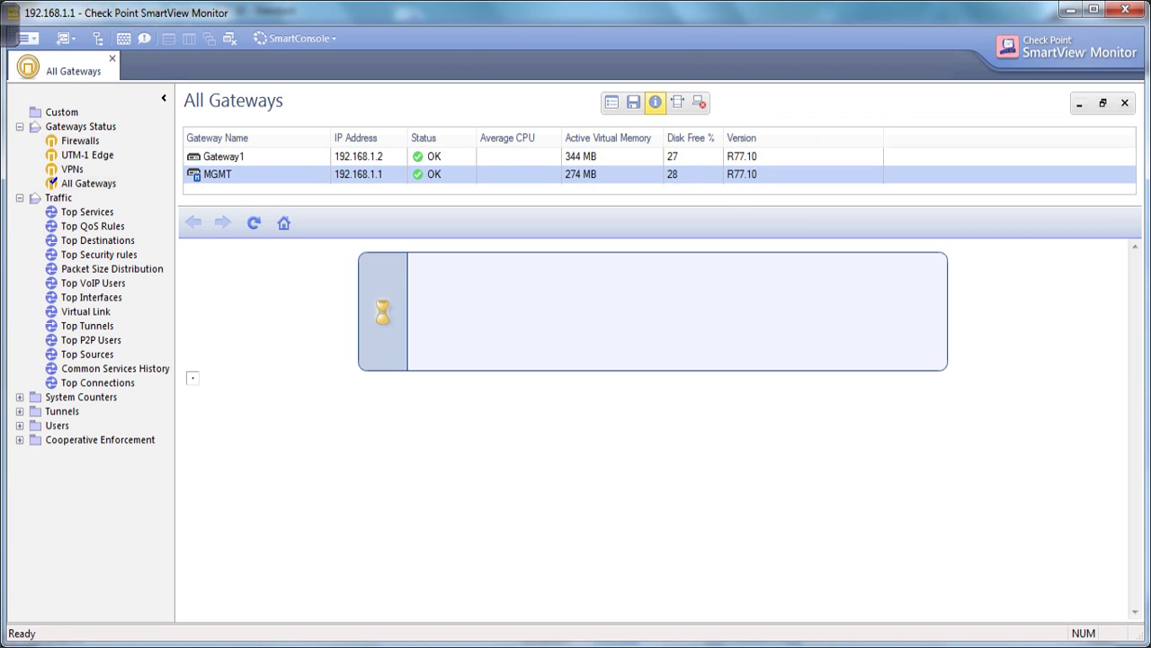
pyautogui.click(223, 157)
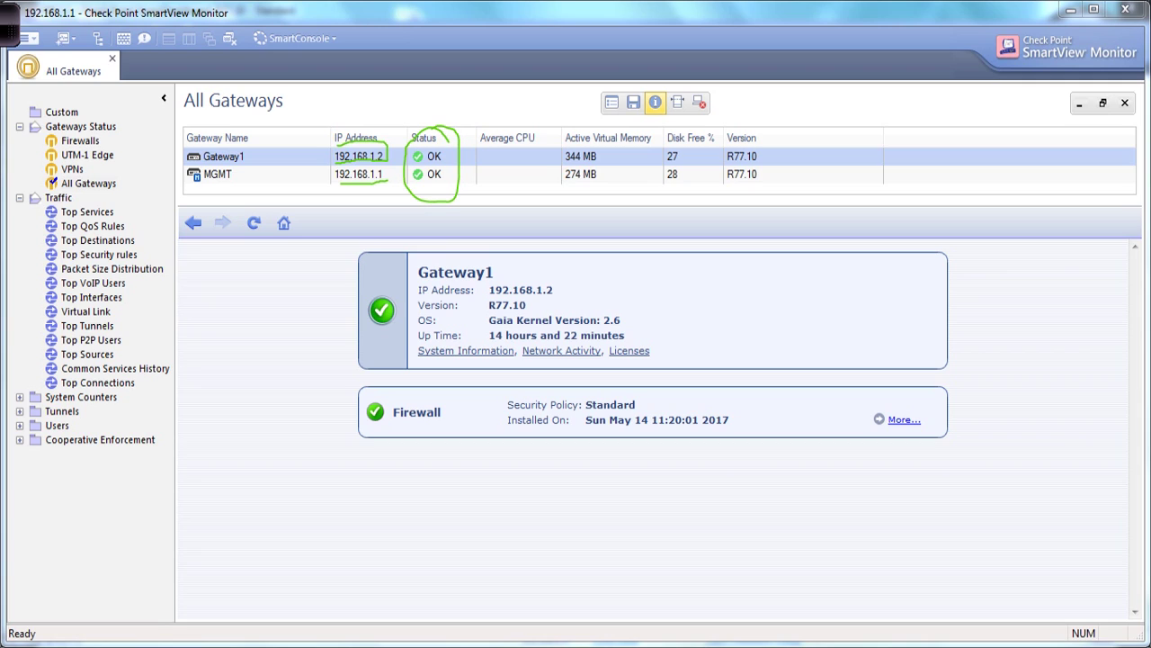
pyautogui.moveTo(448, 154); pyautogui.dragTo(453, 197)
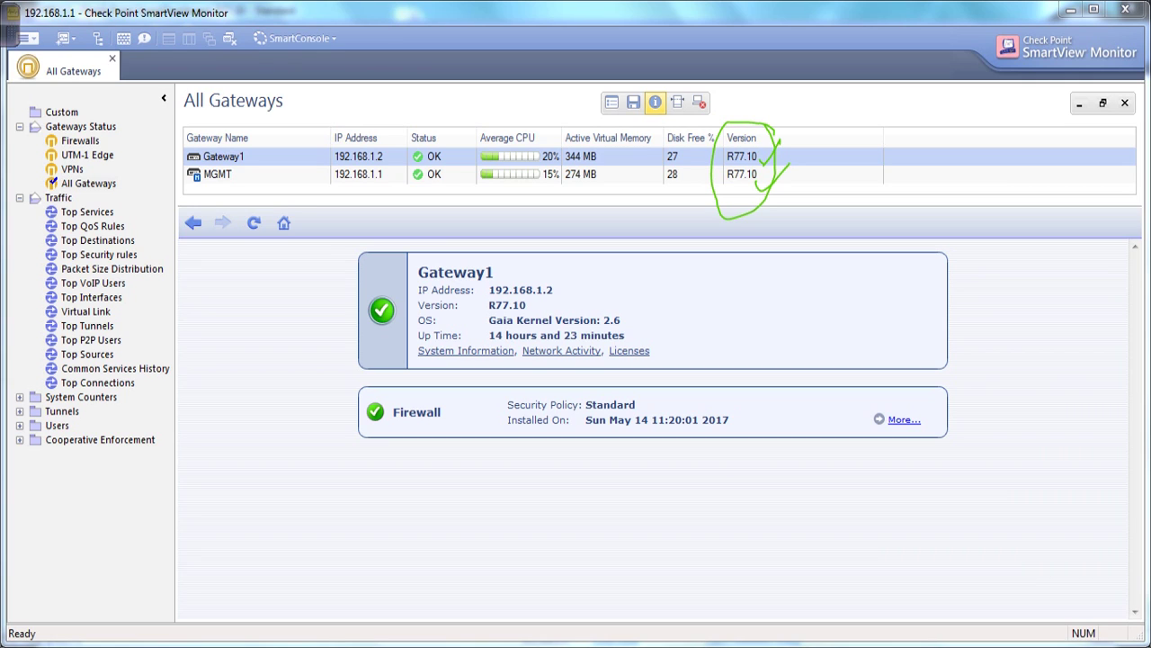
pyautogui.click(218, 175)
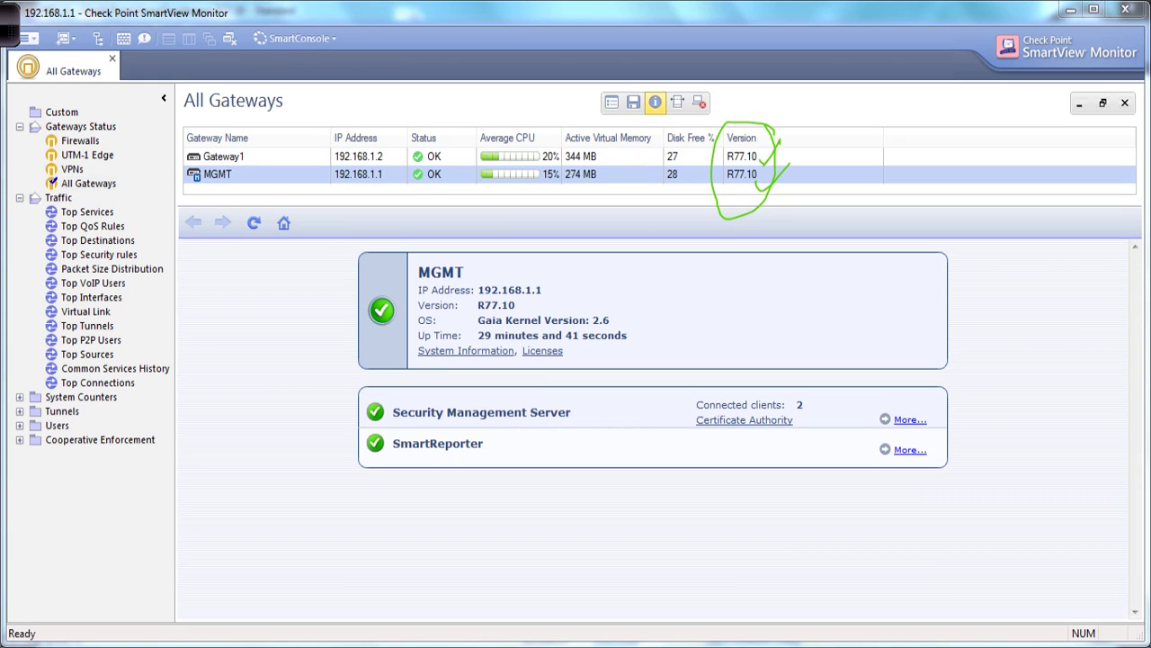
pyautogui.moveTo(490, 256)
pyautogui.mouseDown()
pyautogui.moveTo(330, 343)
pyautogui.moveTo(681, 410)
pyautogui.moveTo(505, 224)
pyautogui.moveTo(468, 221)
pyautogui.mouseUp()
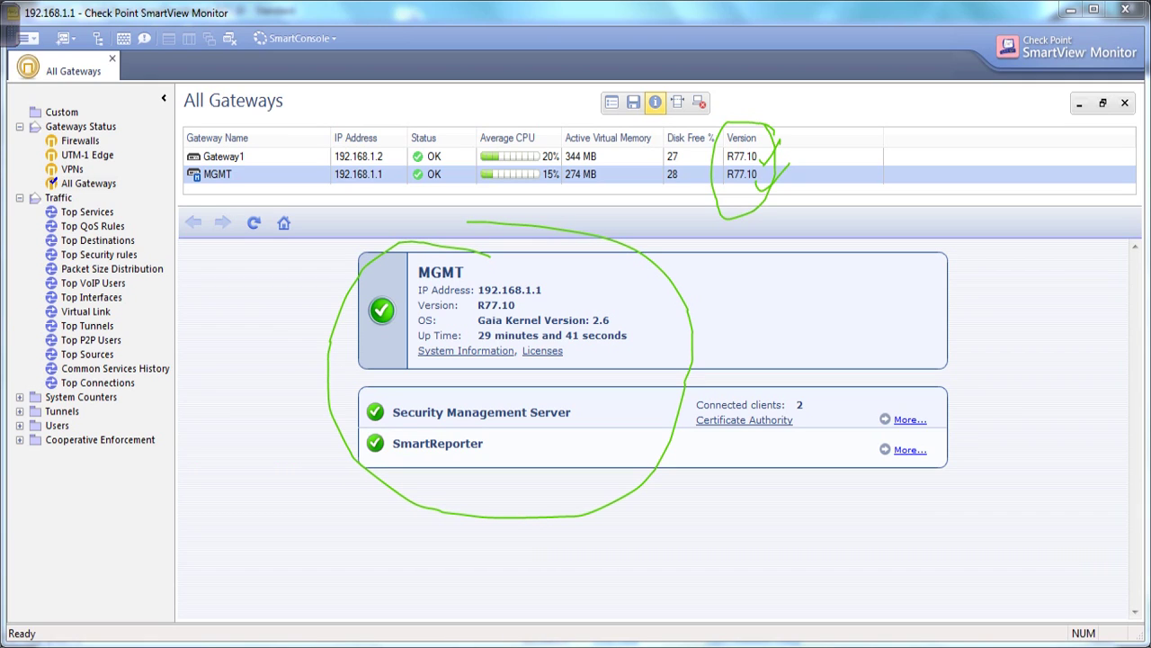
pyautogui.click(223, 156)
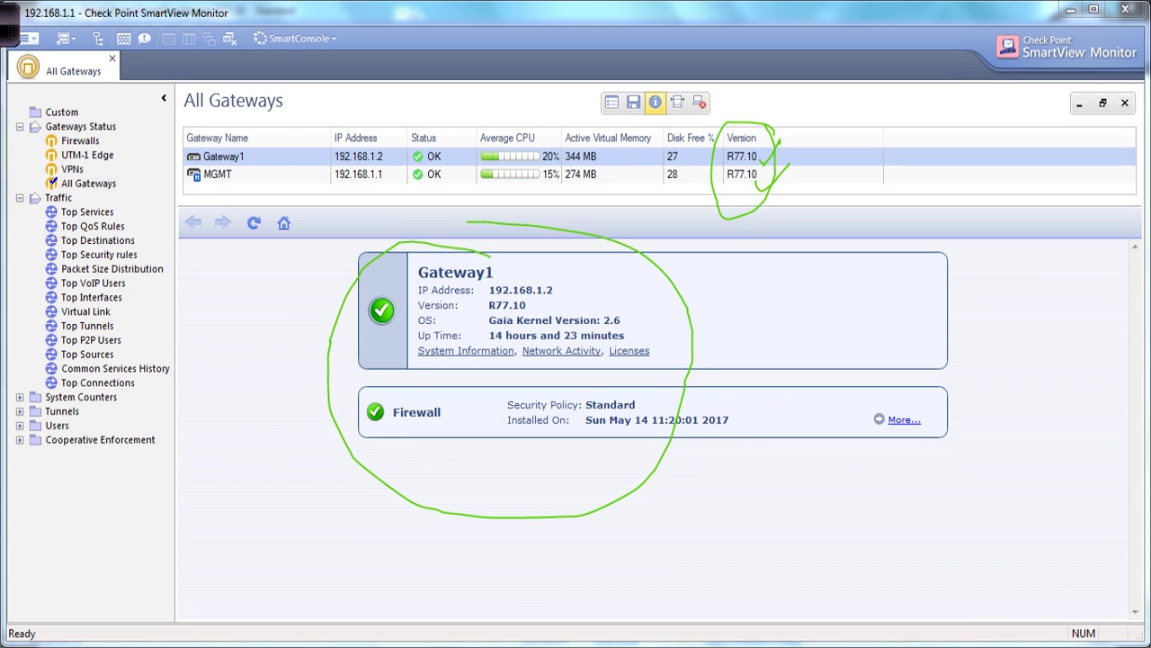
# Step: Clear the on-screen marks and underline Gateway1's IP address, version, OS and up time while examining them
pyautogui.press('Escape')
pyautogui.moveTo(9, 25)
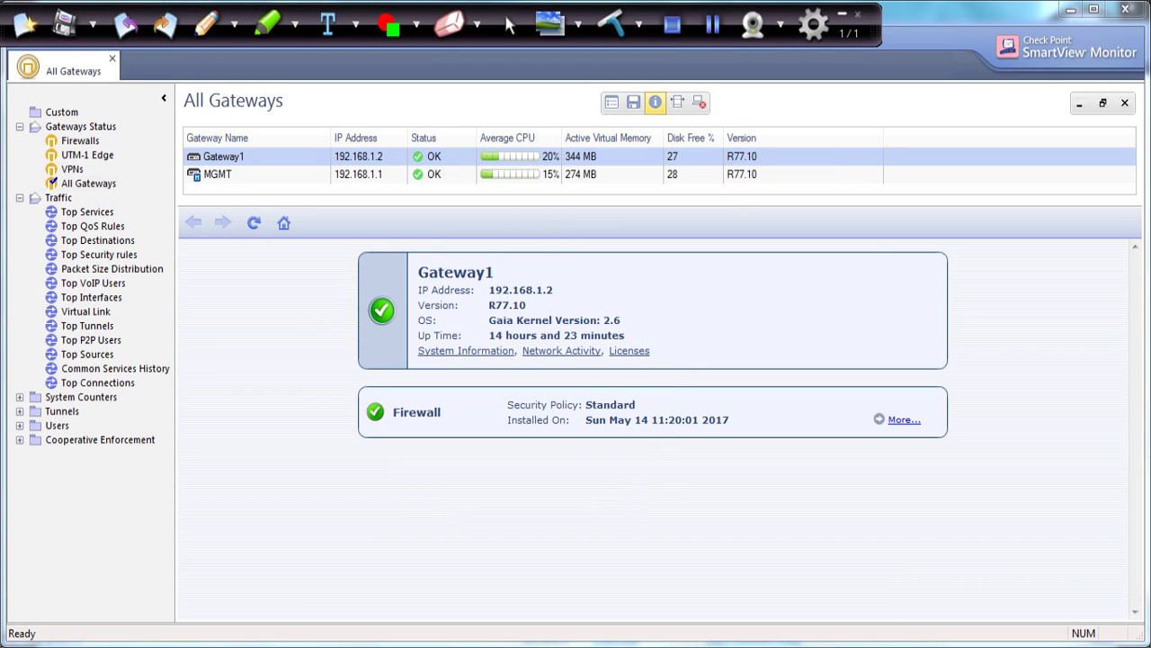
pyautogui.click(842, 13)
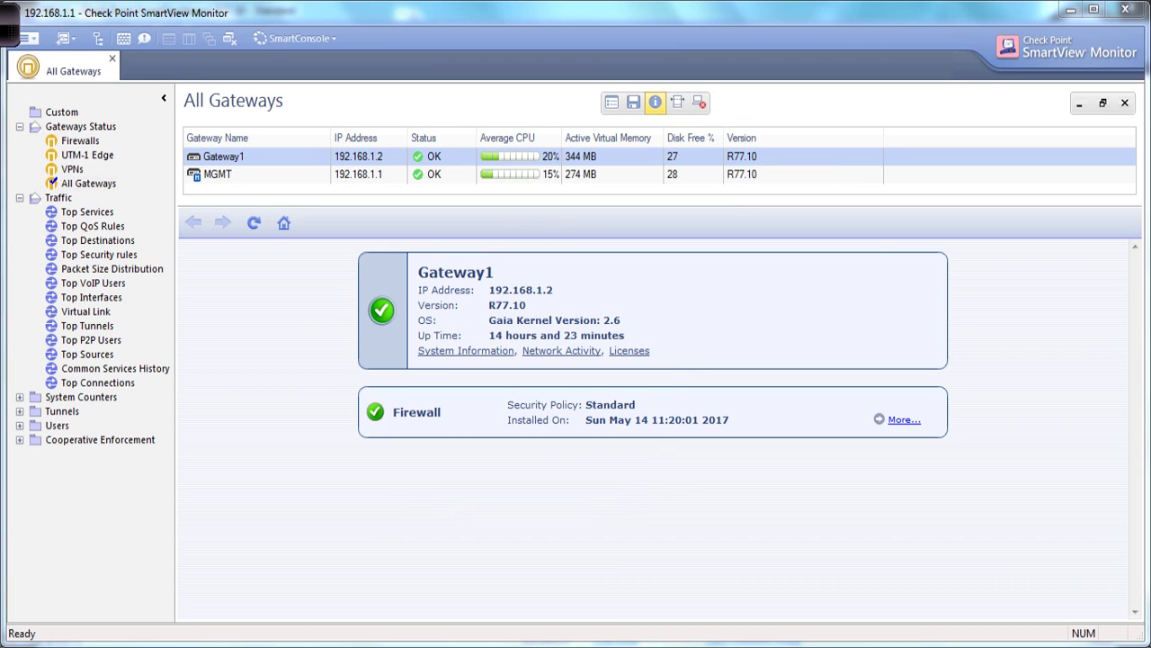
pyautogui.moveTo(514, 294); pyautogui.dragTo(603, 296)
pyautogui.moveTo(515, 312); pyautogui.dragTo(556, 311)
pyautogui.moveTo(494, 330); pyautogui.dragTo(632, 321)
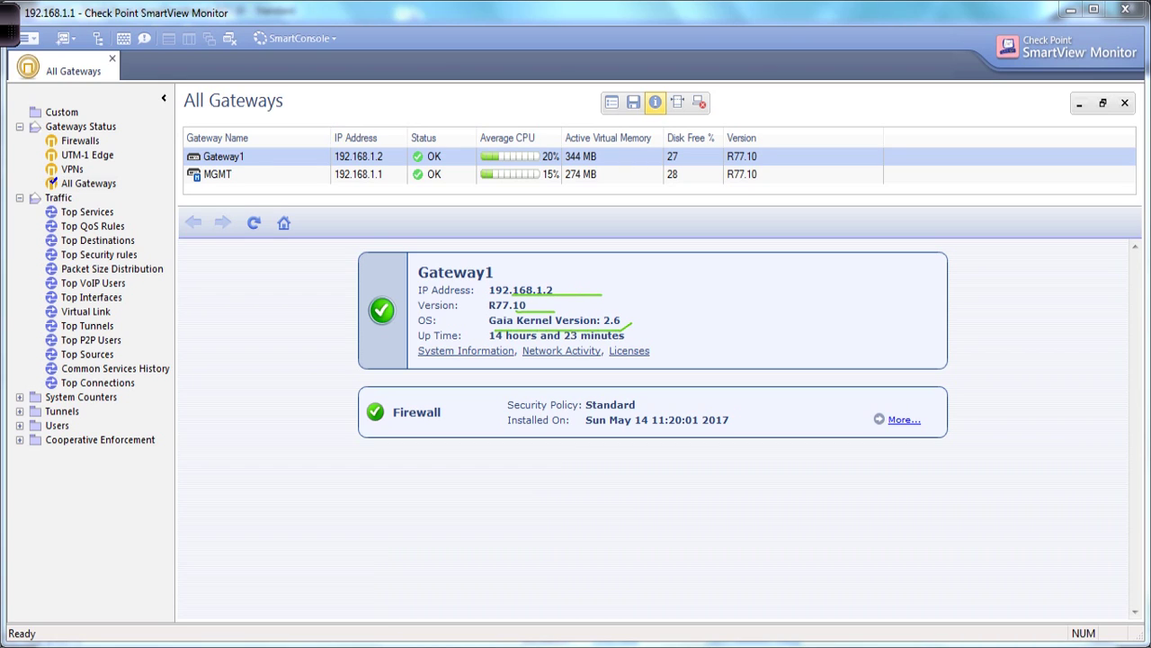
pyautogui.moveTo(491, 342); pyautogui.dragTo(639, 345)
pyautogui.moveTo(632, 333)
pyautogui.mouseDown()
pyautogui.moveTo(691, 305)
pyautogui.moveTo(724, 306)
pyautogui.mouseUp()
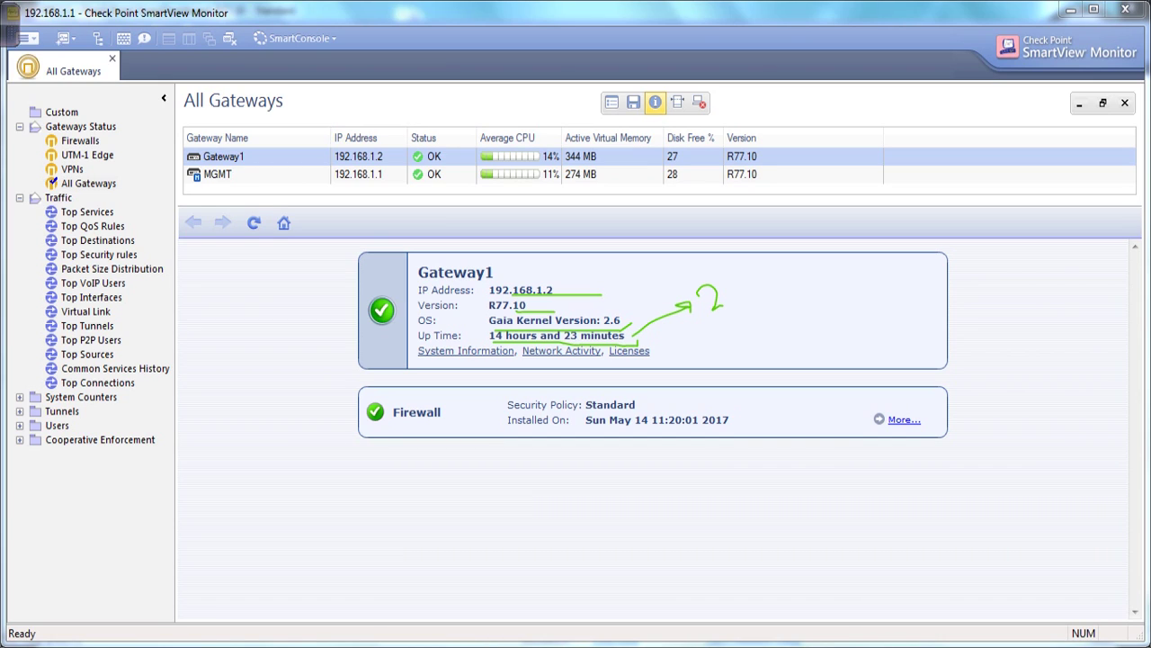
# Step: Open Gateway1's System Information and examine its CPU usage, disk partitions and memory values
pyautogui.click(466, 351)
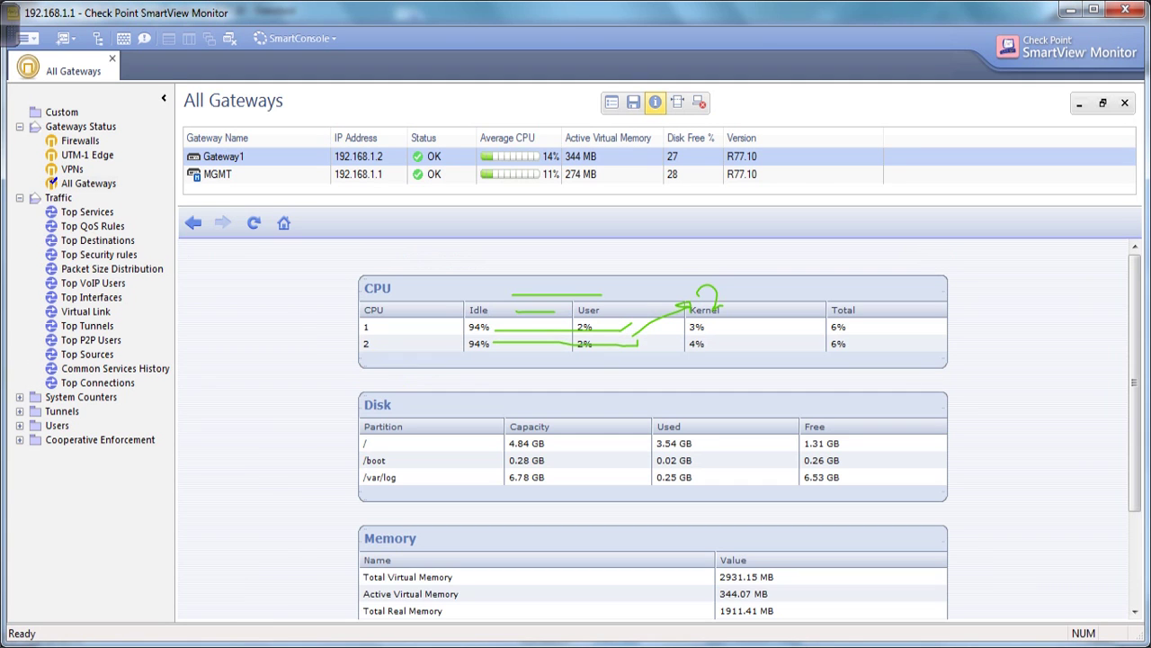
pyautogui.scroll(-2, 660, 429)
pyautogui.scroll(2, 660, 428)
pyautogui.doubleClick(478, 344)
pyautogui.doubleClick(478, 326)
pyautogui.scroll(-1, 653, 432)
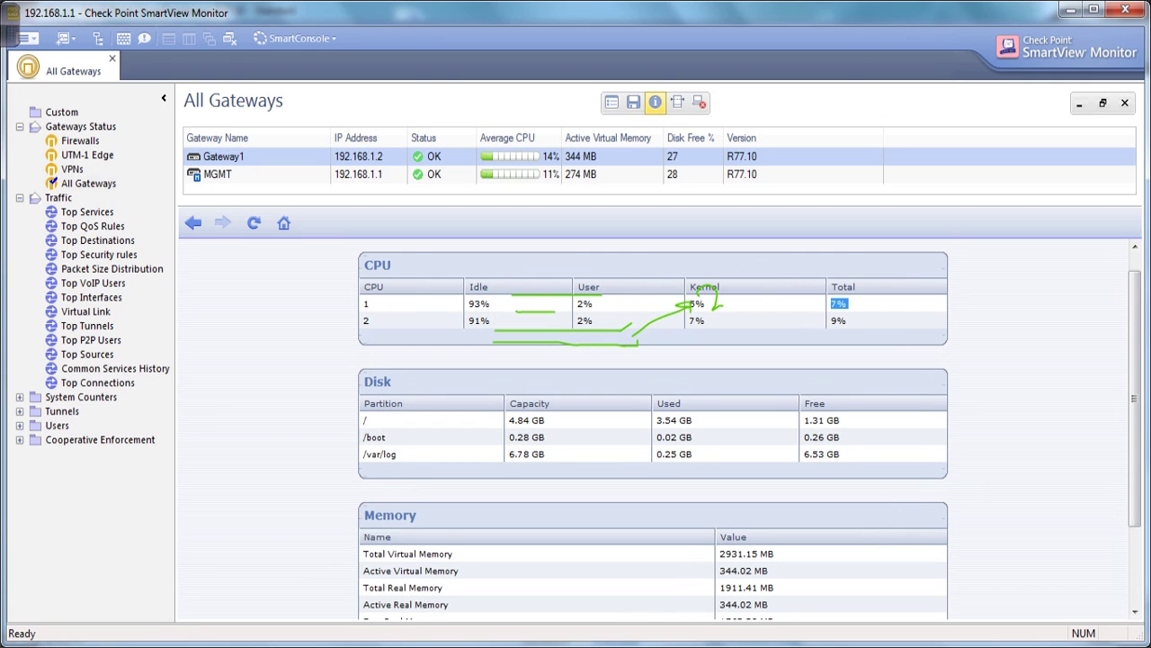
pyautogui.scroll(-5, 653, 432)
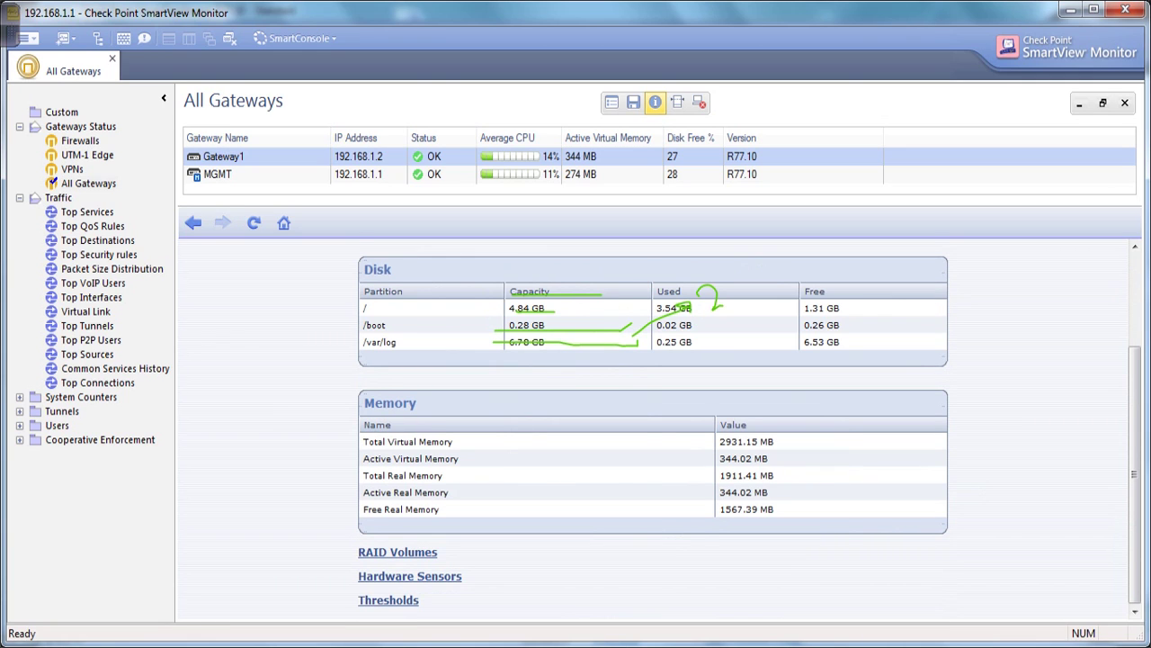
pyautogui.moveTo(509, 309); pyautogui.dragTo(552, 309)
pyautogui.moveTo(778, 441); pyautogui.dragTo(459, 459)
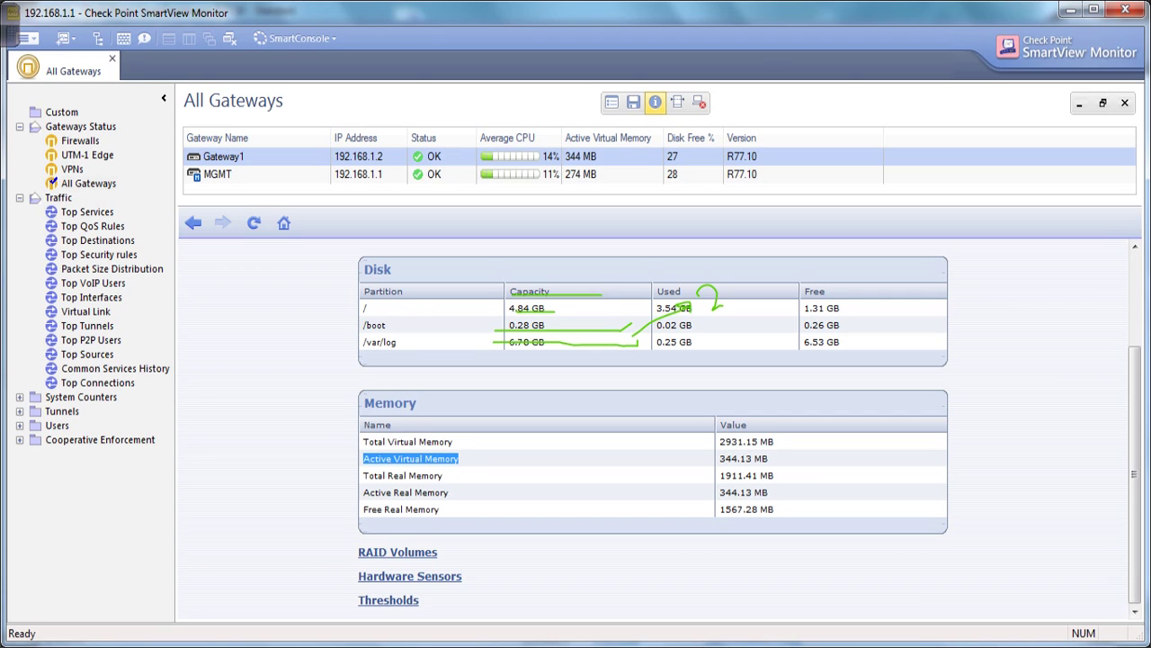
# Step: View Gateway1's Hardware Sensors page and return to its system information
pyautogui.moveTo(1135, 473)
pyautogui.mouseDown()
pyautogui.moveTo(1135, 452)
pyautogui.moveTo(1135, 472)
pyautogui.mouseUp()
pyautogui.click(468, 475)
pyautogui.click(410, 577)
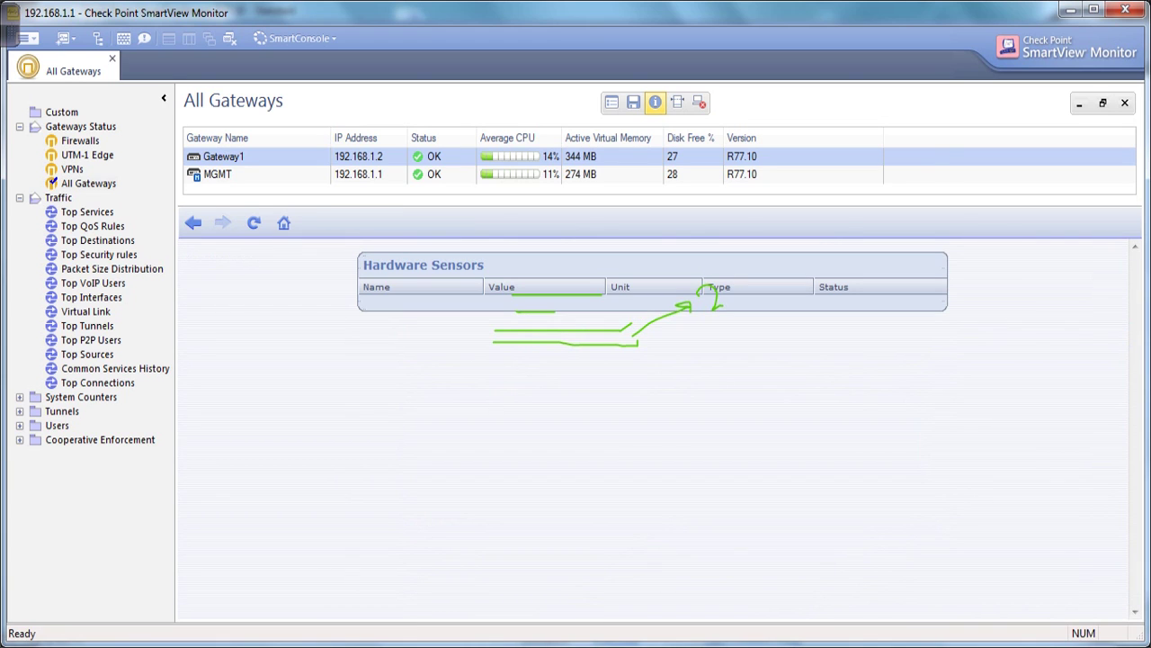
pyautogui.click(193, 223)
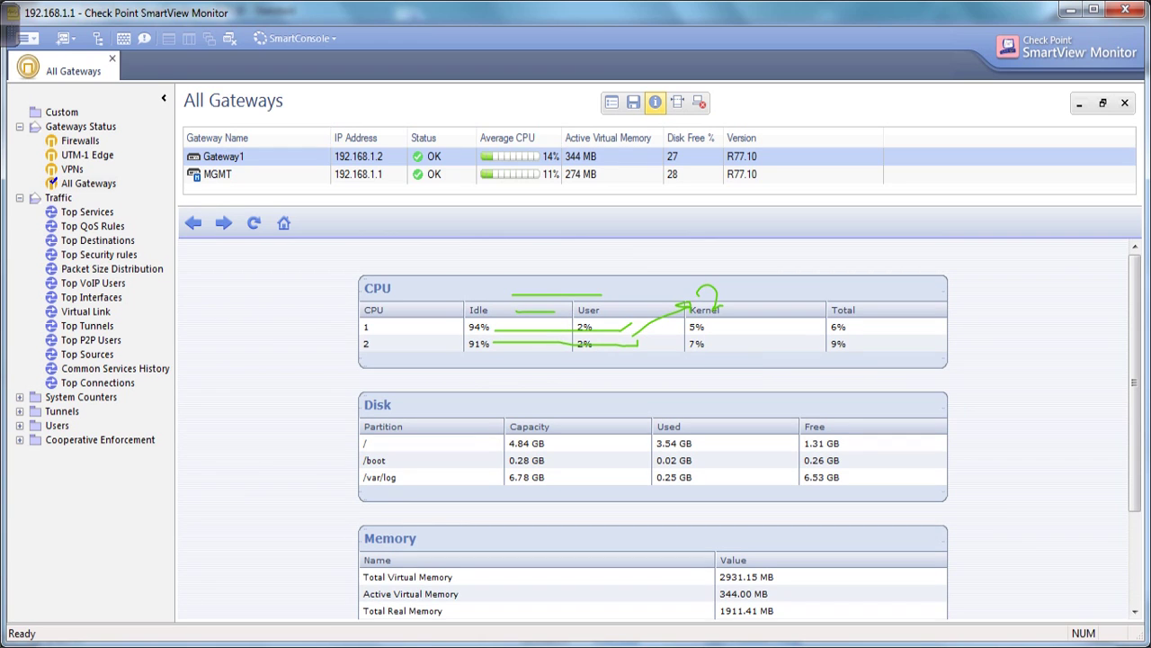
# Step: Open the Security Management Server details of MGMT and examine the connected clients' administrators, login times and database open modes
pyautogui.click(217, 174)
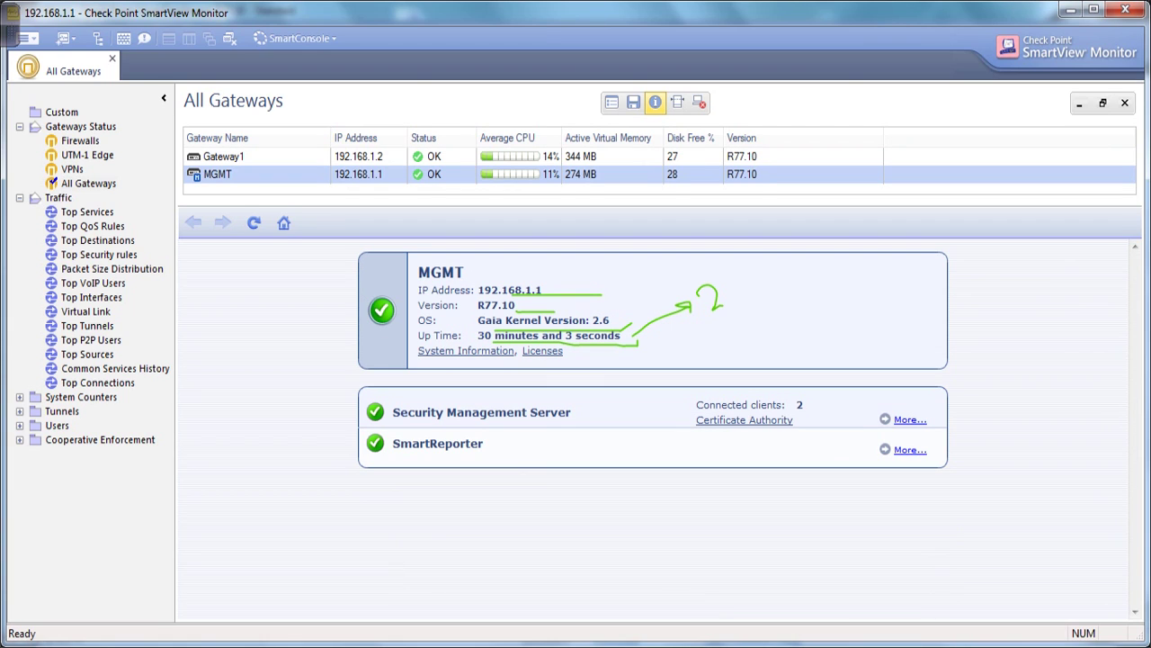
pyautogui.moveTo(752, 406); pyautogui.dragTo(800, 420)
pyautogui.click(802, 421)
pyautogui.click(910, 420)
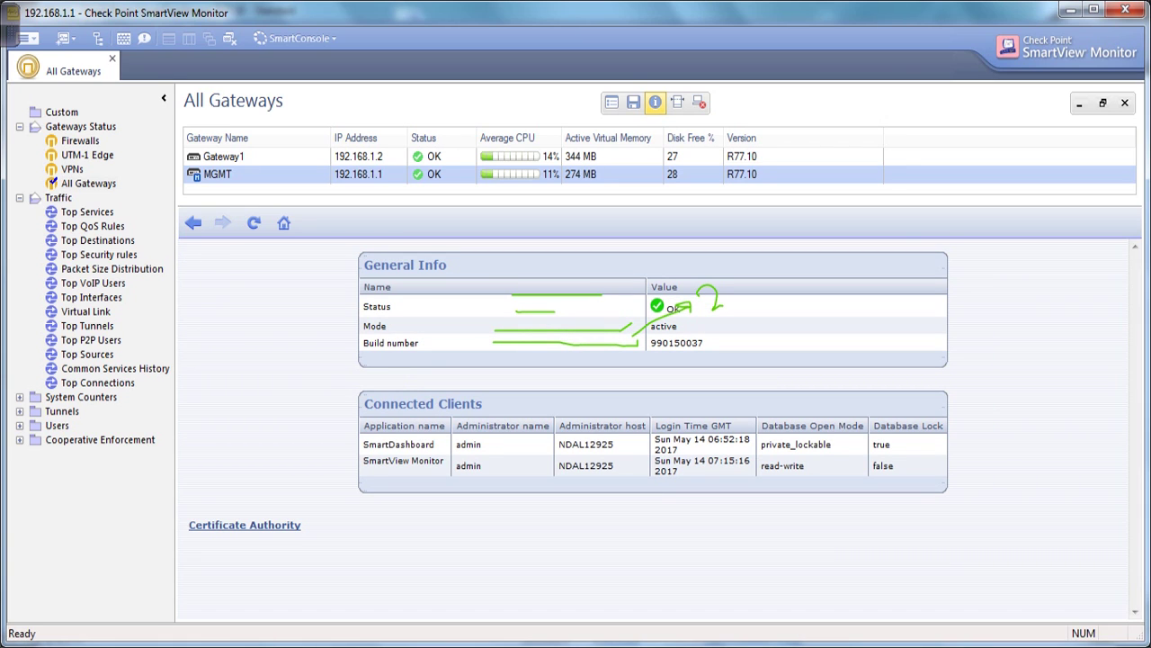
pyautogui.moveTo(491, 444); pyautogui.dragTo(364, 444)
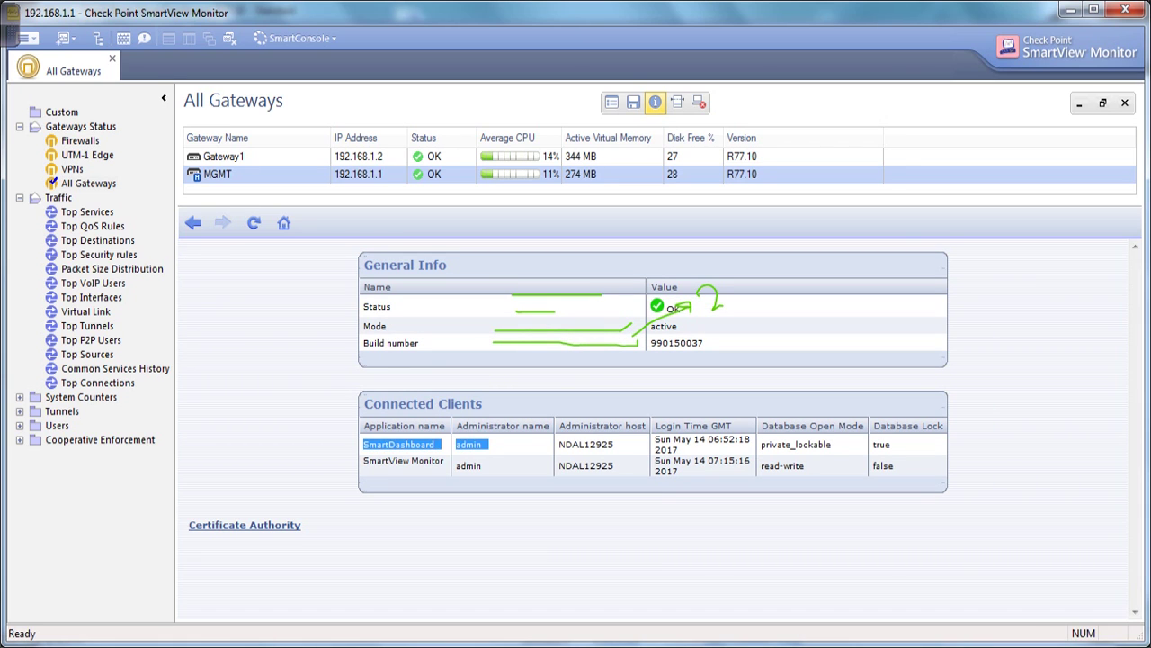
pyautogui.moveTo(813, 466); pyautogui.dragTo(734, 461)
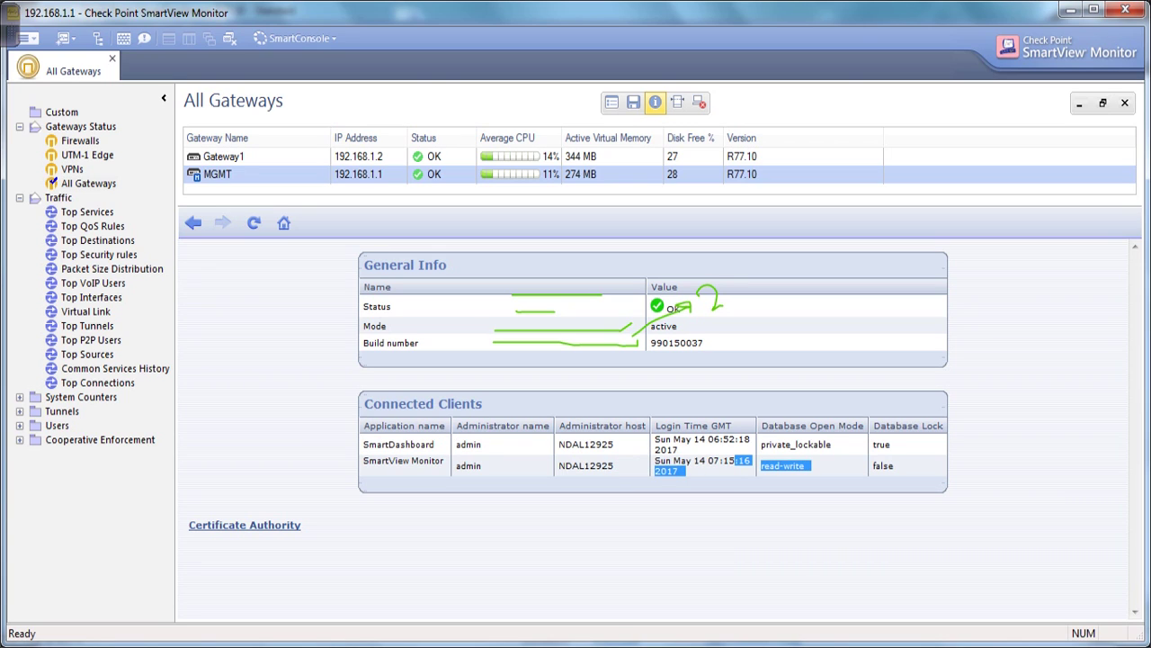
pyautogui.click(747, 508)
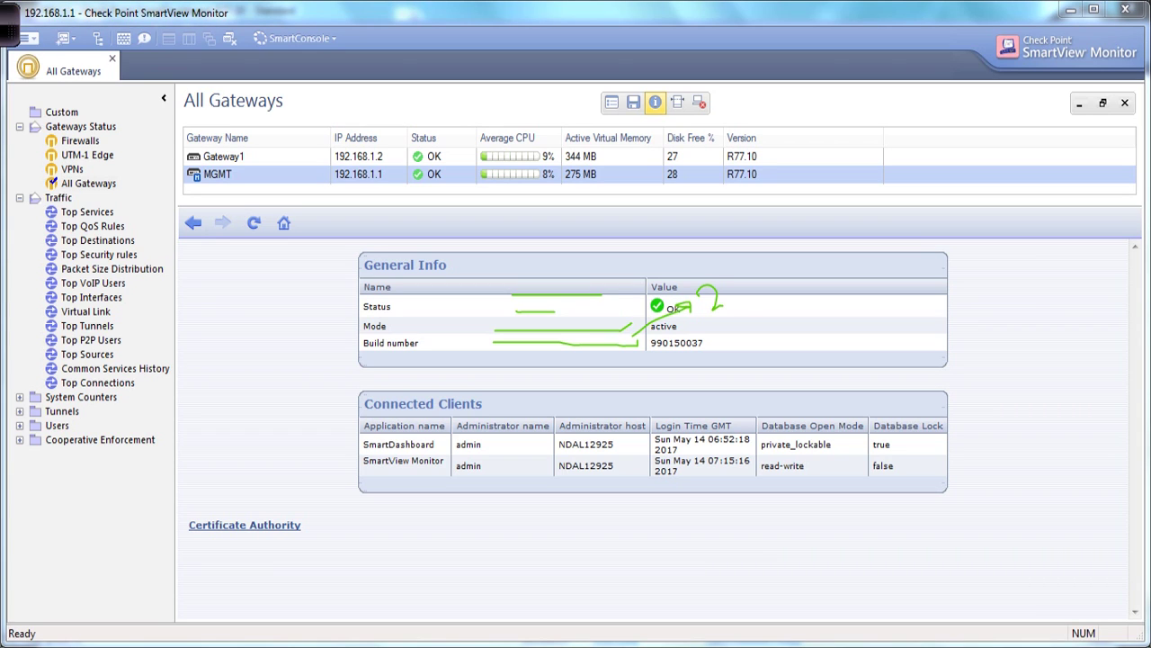
# Step: Circle the Traffic and lower query groups with the label Demo, circle the Gateways Status group, and clear the marks
pyautogui.moveTo(19, 188)
pyautogui.mouseDown()
pyautogui.moveTo(3, 349)
pyautogui.moveTo(32, 471)
pyautogui.moveTo(218, 393)
pyautogui.moveTo(144, 196)
pyautogui.moveTo(15, 187)
pyautogui.mouseUp()
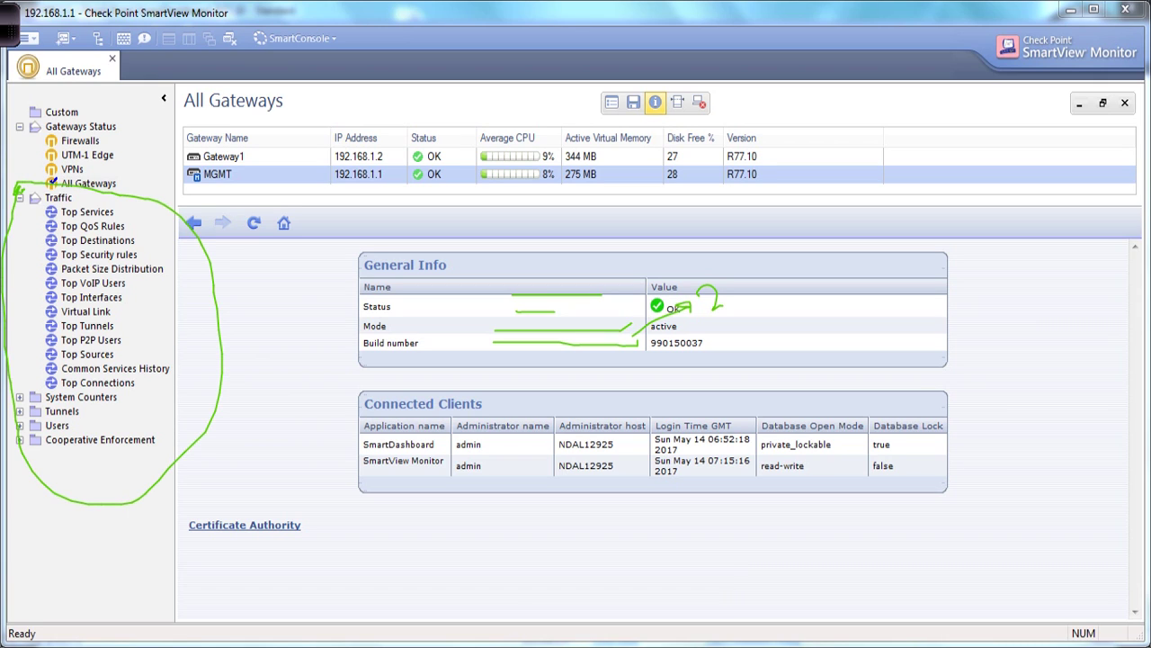
pyautogui.moveTo(106, 502); pyautogui.dragTo(108, 554)
pyautogui.moveTo(99, 538)
pyautogui.mouseDown()
pyautogui.moveTo(108, 555)
pyautogui.moveTo(120, 540)
pyautogui.moveTo(106, 601)
pyautogui.moveTo(124, 565)
pyautogui.moveTo(131, 579)
pyautogui.moveTo(133, 562)
pyautogui.moveTo(158, 545)
pyautogui.mouseUp()
pyautogui.moveTo(140, 90)
pyautogui.mouseDown()
pyautogui.moveTo(47, 83)
pyautogui.moveTo(27, 180)
pyautogui.moveTo(149, 120)
pyautogui.moveTo(139, 100)
pyautogui.mouseUp()
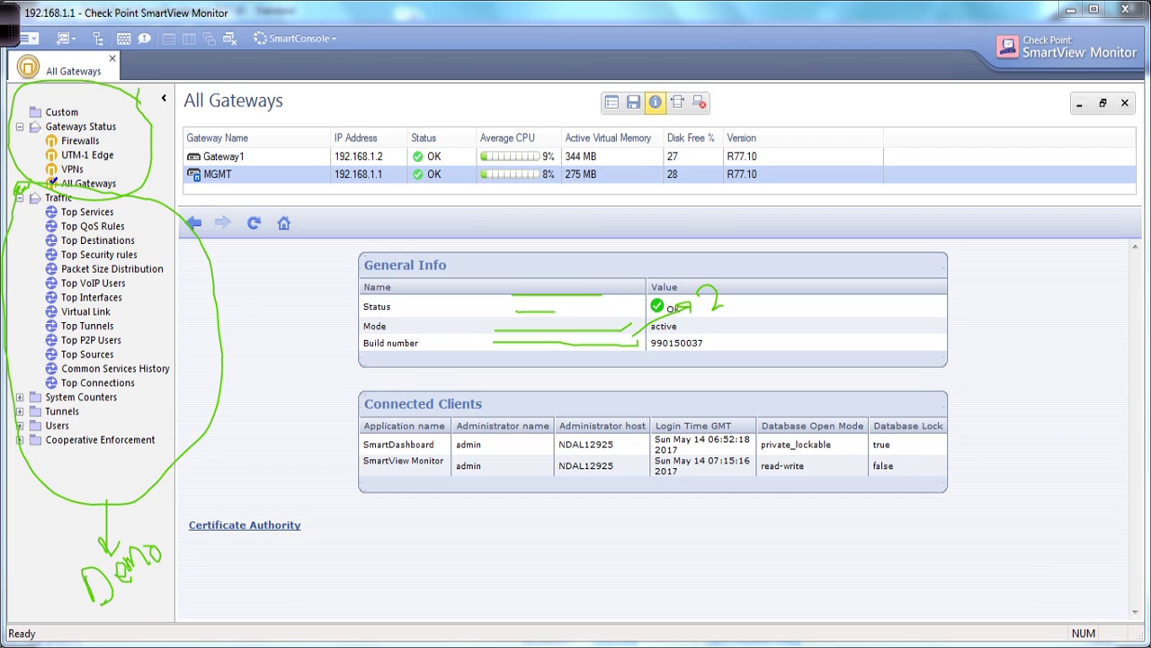
pyautogui.press('Escape')
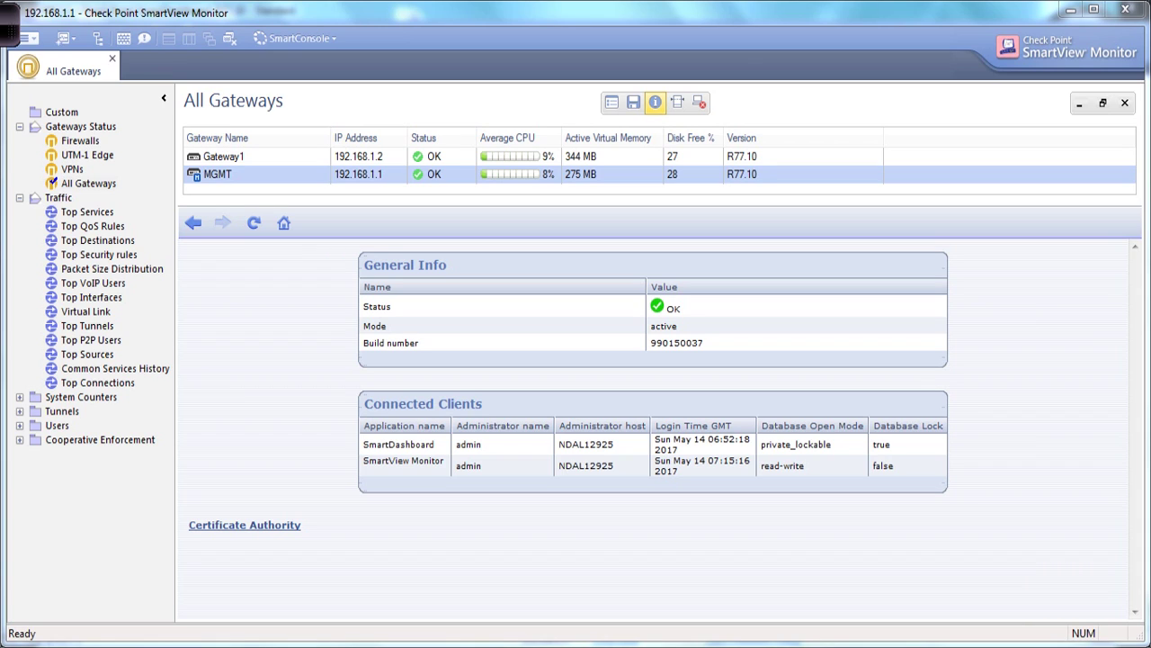
# Step: Write SAM in a sketched box beside the General Info table and draw an arrow downward from it
pyautogui.moveTo(256, 271)
pyautogui.mouseDown()
pyautogui.moveTo(236, 297)
pyautogui.moveTo(259, 286)
pyautogui.moveTo(278, 300)
pyautogui.moveTo(298, 281)
pyautogui.moveTo(314, 295)
pyautogui.mouseUp()
pyautogui.moveTo(227, 324); pyautogui.dragTo(354, 300)
pyautogui.moveTo(228, 322)
pyautogui.mouseDown()
pyautogui.moveTo(207, 261)
pyautogui.moveTo(349, 266)
pyautogui.moveTo(310, 333)
pyautogui.moveTo(260, 349)
pyautogui.moveTo(235, 326)
pyautogui.moveTo(254, 368)
pyautogui.mouseUp()
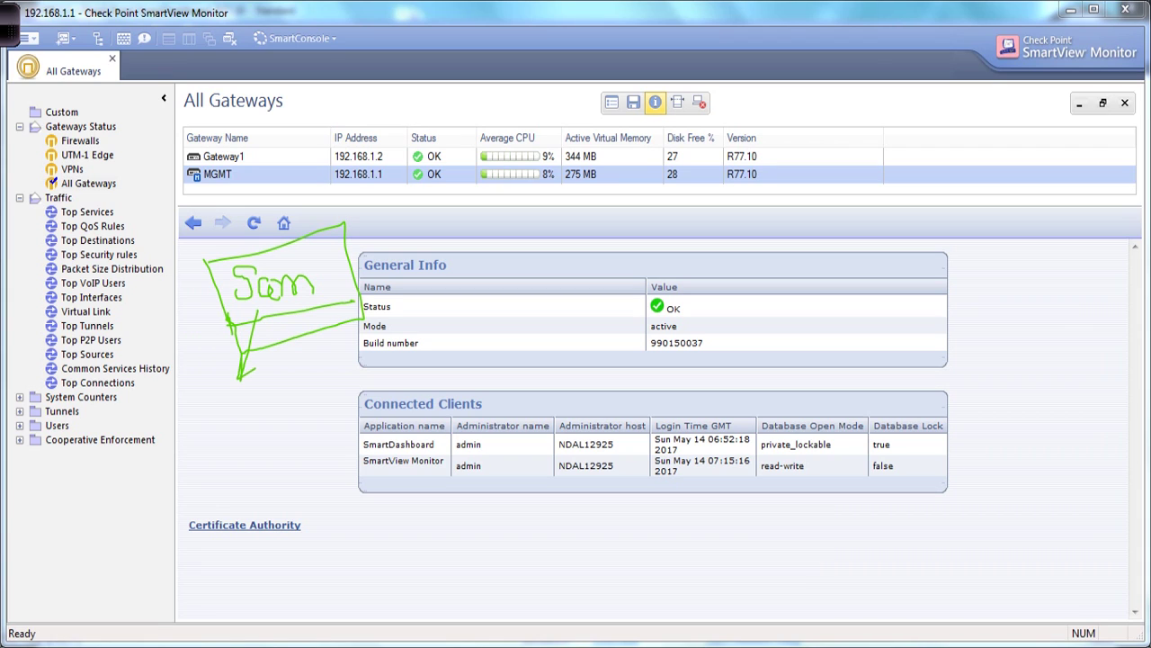
# Step: Sketch a firewall box labelled FW with several traffic lines entering it and an arrow leading up to the label IP
pyautogui.moveTo(734, 286)
pyautogui.mouseDown()
pyautogui.moveTo(743, 356)
pyautogui.moveTo(731, 280)
pyautogui.moveTo(796, 322)
pyautogui.moveTo(748, 353)
pyautogui.moveTo(761, 294)
pyautogui.moveTo(776, 309)
pyautogui.moveTo(511, 341)
pyautogui.mouseUp()
pyautogui.moveTo(764, 322)
pyautogui.mouseDown()
pyautogui.moveTo(552, 363)
pyautogui.moveTo(545, 385)
pyautogui.mouseUp()
pyautogui.moveTo(739, 338)
pyautogui.mouseDown()
pyautogui.moveTo(665, 357)
pyautogui.moveTo(518, 356)
pyautogui.moveTo(734, 344)
pyautogui.moveTo(534, 375)
pyautogui.moveTo(574, 347)
pyautogui.moveTo(702, 321)
pyautogui.moveTo(541, 351)
pyautogui.mouseUp()
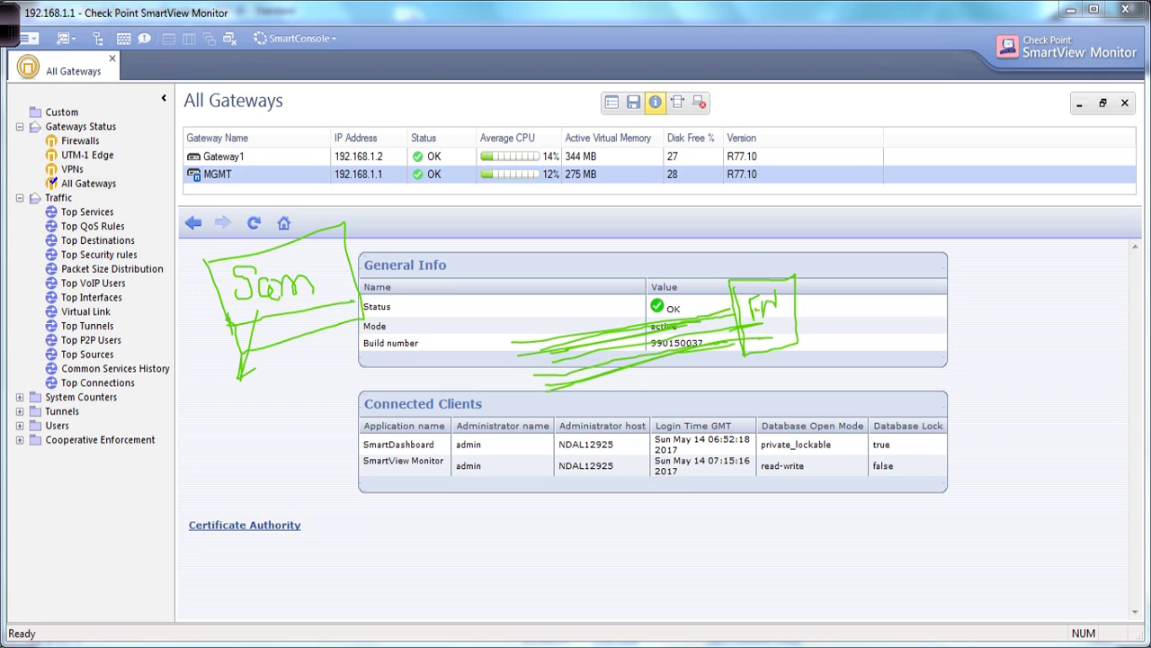
pyautogui.moveTo(754, 277)
pyautogui.mouseDown()
pyautogui.moveTo(745, 214)
pyautogui.moveTo(764, 234)
pyautogui.mouseUp()
pyautogui.moveTo(776, 188)
pyautogui.mouseDown()
pyautogui.moveTo(772, 209)
pyautogui.moveTo(792, 213)
pyautogui.moveTo(794, 185)
pyautogui.mouseUp()
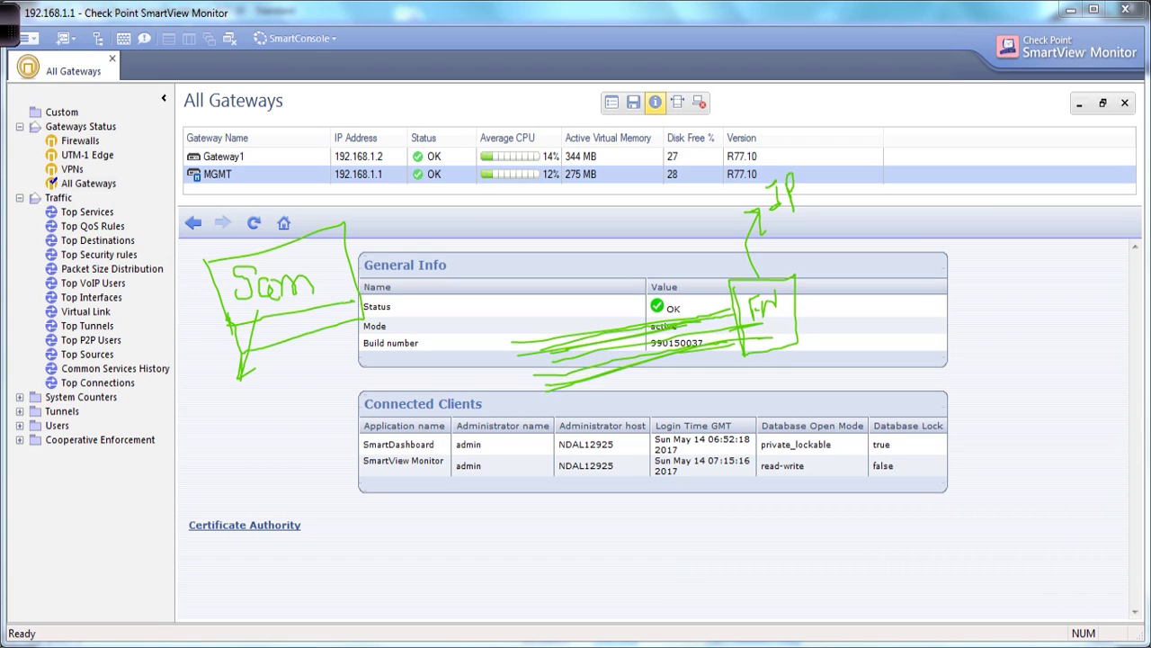
pyautogui.moveTo(778, 181); pyautogui.dragTo(779, 208)
# Step: Check the firewall policy in SmartDashboard, return to SmartView Monitor and locate the Suspicious Activity Rules tool
pyautogui.hotkey('alt', 'Tab')
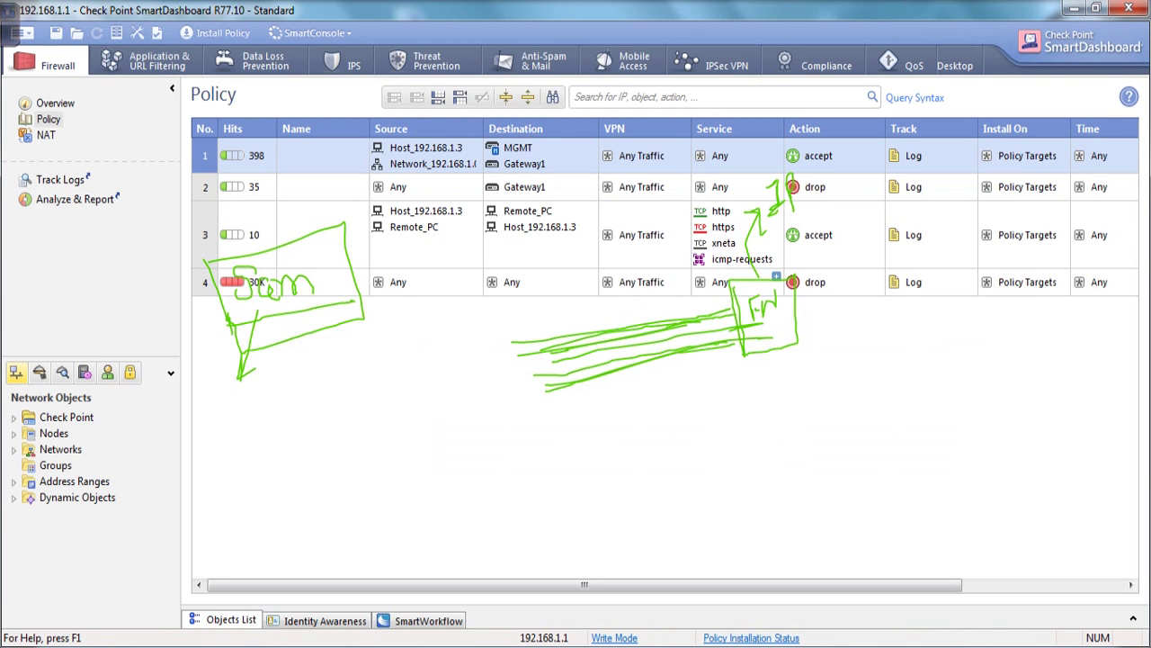
pyautogui.hotkey('alt', 'Tab')
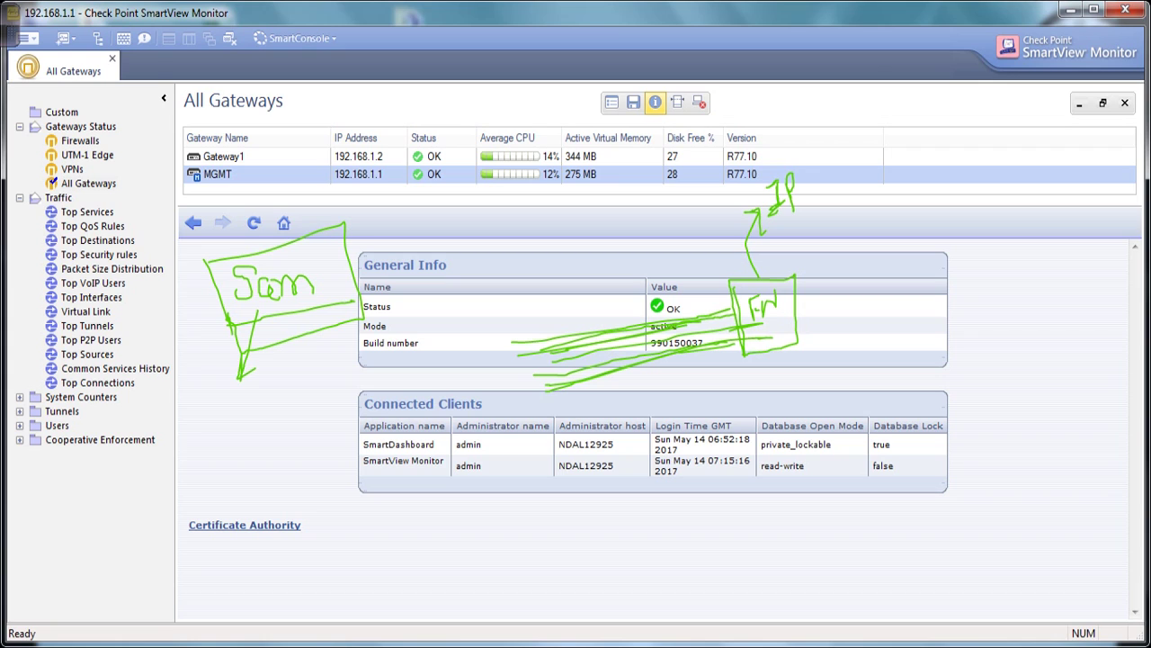
pyautogui.click(27, 38)
pyautogui.moveTo(54, 137)
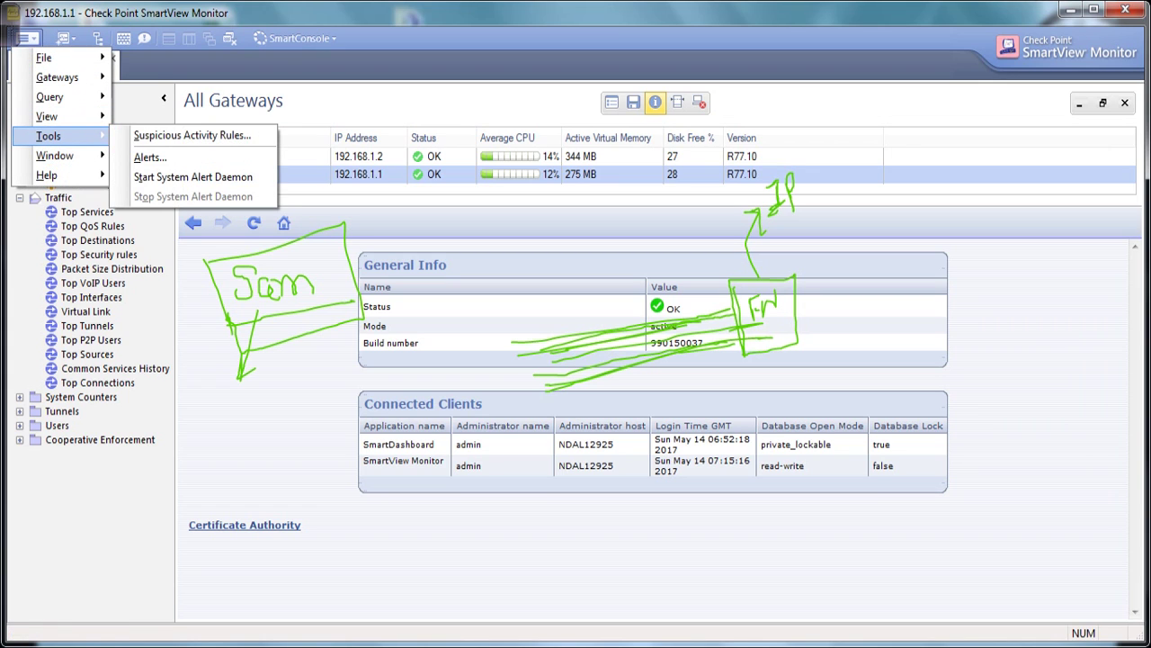
pyautogui.click(193, 136)
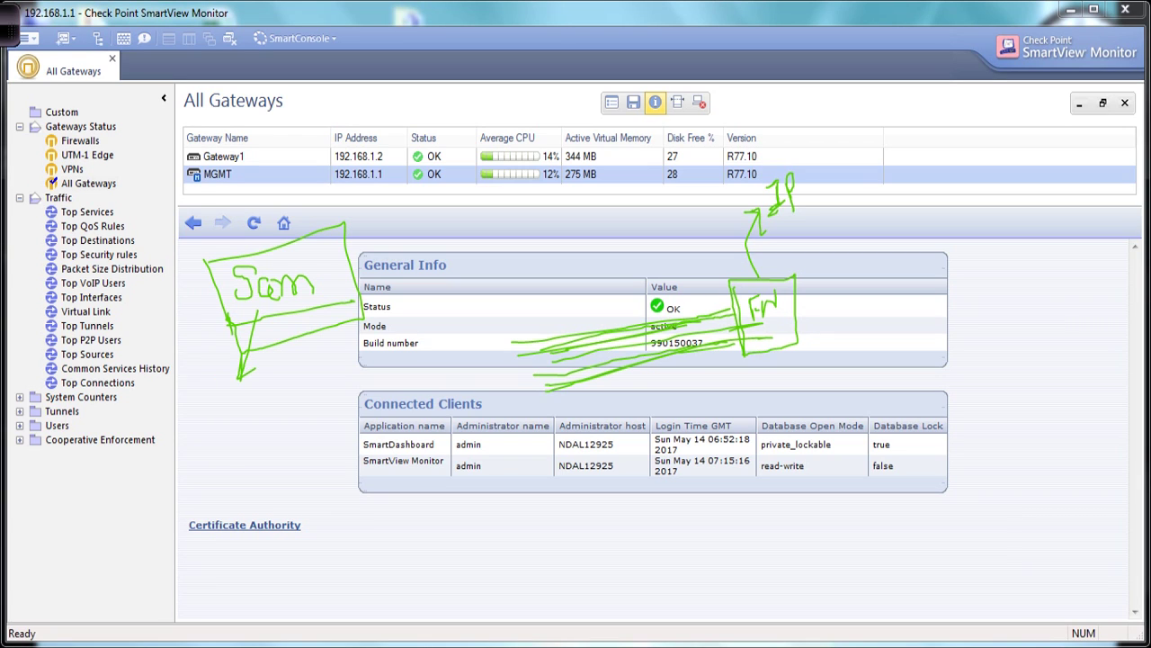
# Step: Circle the traffic entry at FW with an arrow to SAM, and link the circled IP to a boxed Drop label
pyautogui.moveTo(736, 303)
pyautogui.mouseDown()
pyautogui.moveTo(718, 337)
pyautogui.moveTo(742, 350)
pyautogui.moveTo(747, 307)
pyautogui.moveTo(727, 348)
pyautogui.moveTo(744, 345)
pyautogui.moveTo(739, 304)
pyautogui.moveTo(720, 333)
pyautogui.moveTo(750, 344)
pyautogui.moveTo(735, 307)
pyautogui.mouseUp()
pyautogui.moveTo(718, 307); pyautogui.dragTo(707, 241)
pyautogui.moveTo(707, 240); pyautogui.dragTo(702, 265)
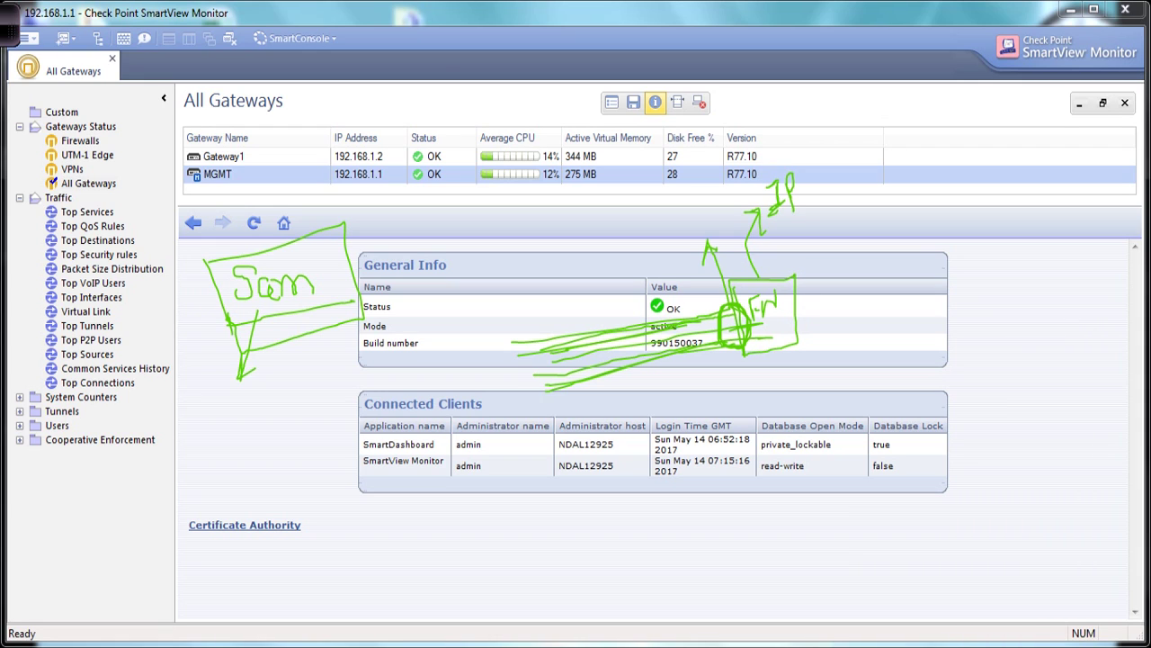
pyautogui.moveTo(678, 218)
pyautogui.mouseDown()
pyautogui.moveTo(687, 234)
pyautogui.moveTo(719, 204)
pyautogui.moveTo(731, 212)
pyautogui.mouseUp()
pyautogui.moveTo(797, 166)
pyautogui.mouseDown()
pyautogui.moveTo(770, 221)
pyautogui.moveTo(795, 160)
pyautogui.moveTo(889, 177)
pyautogui.moveTo(891, 192)
pyautogui.mouseUp()
pyautogui.moveTo(897, 149)
pyautogui.mouseDown()
pyautogui.moveTo(895, 180)
pyautogui.moveTo(953, 158)
pyautogui.moveTo(997, 209)
pyautogui.moveTo(968, 144)
pyautogui.mouseUp()
pyautogui.moveTo(971, 174); pyautogui.dragTo(912, 198)
pyautogui.moveTo(863, 130); pyautogui.dragTo(898, 203)
pyautogui.moveTo(862, 151)
pyautogui.mouseDown()
pyautogui.moveTo(1000, 105)
pyautogui.moveTo(1006, 180)
pyautogui.moveTo(935, 209)
pyautogui.mouseUp()
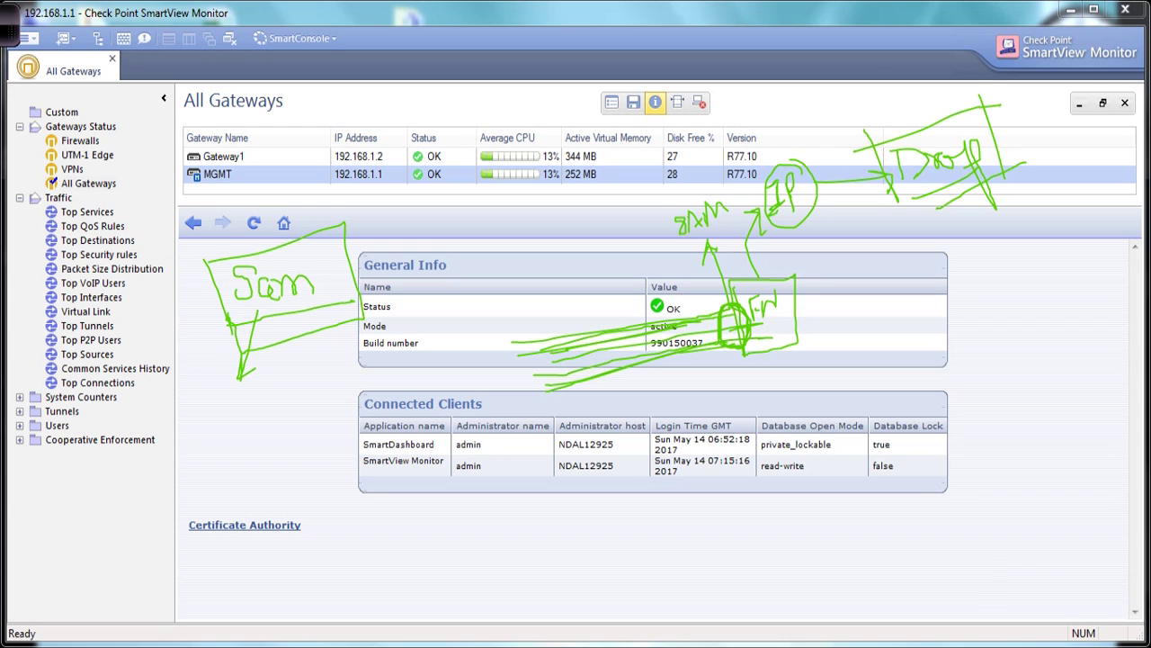
# Step: Sketch a rule list with an arrow to a box labelled SAM, and draw an arrow from that box to Int
pyautogui.moveTo(727, 302)
pyautogui.mouseDown()
pyautogui.moveTo(714, 349)
pyautogui.moveTo(741, 358)
pyautogui.mouseUp()
pyautogui.moveTo(950, 263)
pyautogui.mouseDown()
pyautogui.moveTo(997, 263)
pyautogui.moveTo(994, 340)
pyautogui.mouseUp()
pyautogui.moveTo(933, 236); pyautogui.dragTo(954, 402)
pyautogui.moveTo(933, 235)
pyautogui.mouseDown()
pyautogui.moveTo(1013, 211)
pyautogui.moveTo(1043, 364)
pyautogui.moveTo(955, 402)
pyautogui.mouseUp()
pyautogui.moveTo(1022, 211); pyautogui.dragTo(1025, 230)
pyautogui.moveTo(955, 267)
pyautogui.mouseDown()
pyautogui.moveTo(985, 254)
pyautogui.moveTo(1005, 308)
pyautogui.mouseUp()
pyautogui.moveTo(965, 352)
pyautogui.mouseDown()
pyautogui.moveTo(989, 343)
pyautogui.moveTo(859, 374)
pyautogui.mouseUp()
pyautogui.moveTo(786, 365)
pyautogui.mouseDown()
pyautogui.moveTo(779, 388)
pyautogui.moveTo(797, 364)
pyautogui.moveTo(816, 375)
pyautogui.moveTo(826, 356)
pyautogui.moveTo(848, 367)
pyautogui.mouseUp()
pyautogui.moveTo(779, 402); pyautogui.dragTo(871, 356)
pyautogui.moveTo(762, 359)
pyautogui.mouseDown()
pyautogui.moveTo(777, 402)
pyautogui.moveTo(864, 322)
pyautogui.moveTo(862, 365)
pyautogui.moveTo(835, 382)
pyautogui.moveTo(840, 450)
pyautogui.mouseUp()
pyautogui.moveTo(840, 450)
pyautogui.mouseDown()
pyautogui.moveTo(822, 428)
pyautogui.moveTo(858, 426)
pyautogui.mouseUp()
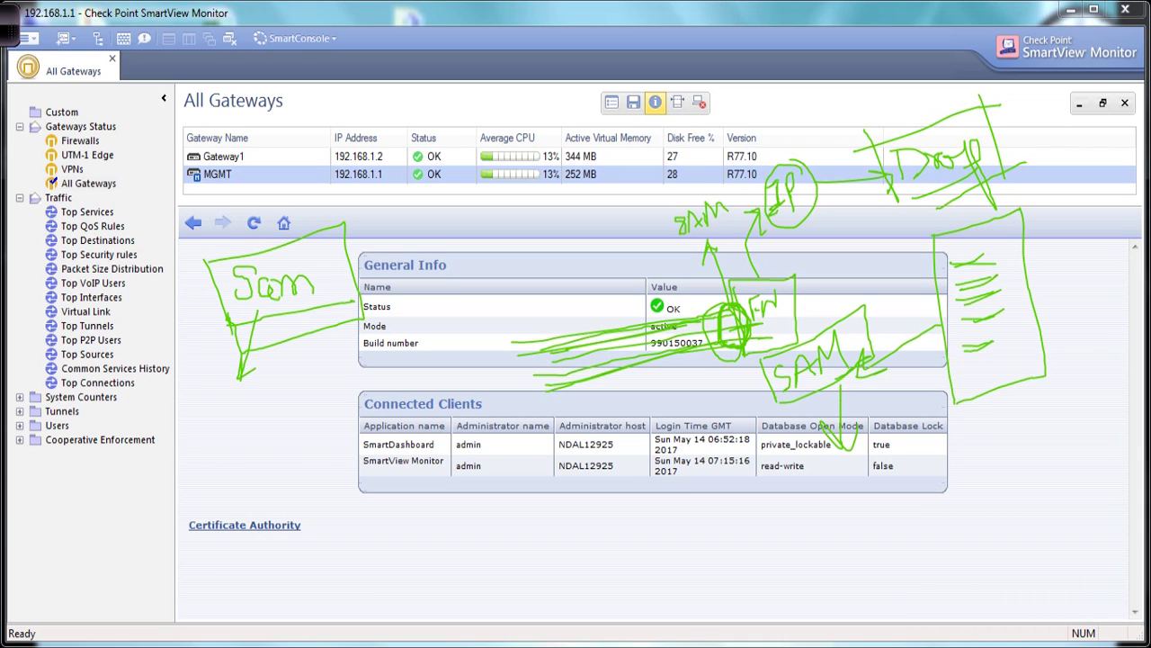
pyautogui.moveTo(835, 480)
pyautogui.mouseDown()
pyautogui.moveTo(836, 496)
pyautogui.moveTo(857, 503)
pyautogui.moveTo(842, 466)
pyautogui.moveTo(865, 507)
pyautogui.mouseUp()
pyautogui.moveTo(861, 446); pyautogui.dragTo(887, 501)
pyautogui.moveTo(867, 497); pyautogui.dragTo(886, 486)
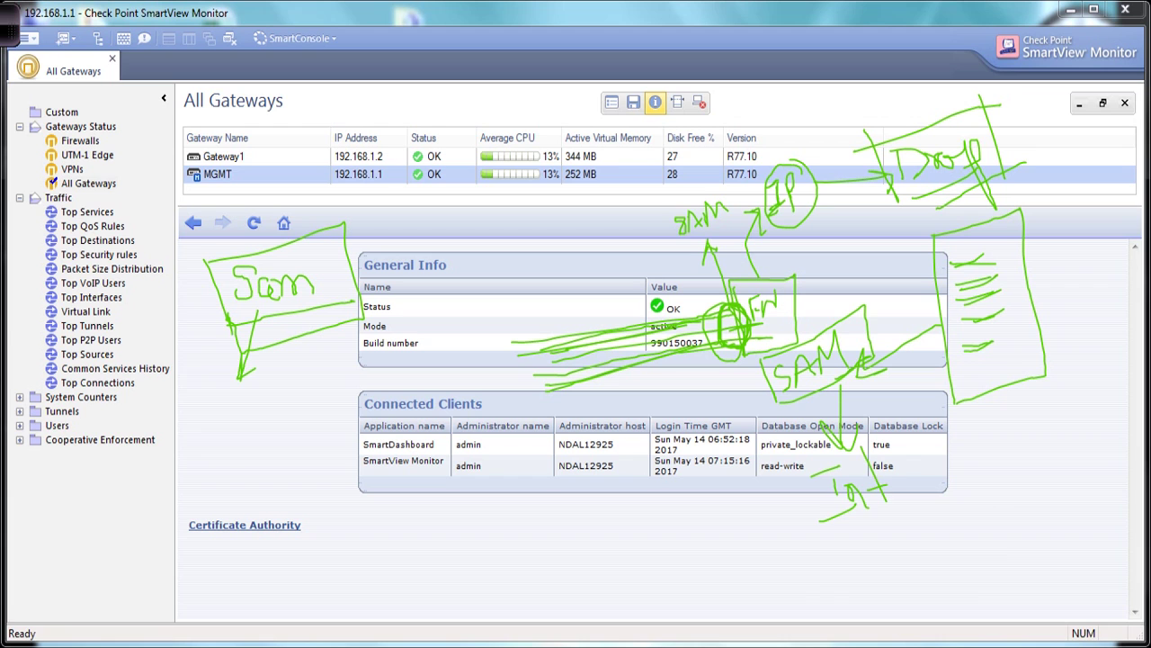
# Step: Switch to SmartDashboard and add a new rule above rule 4 in the firewall policy
pyautogui.click(553, 571)
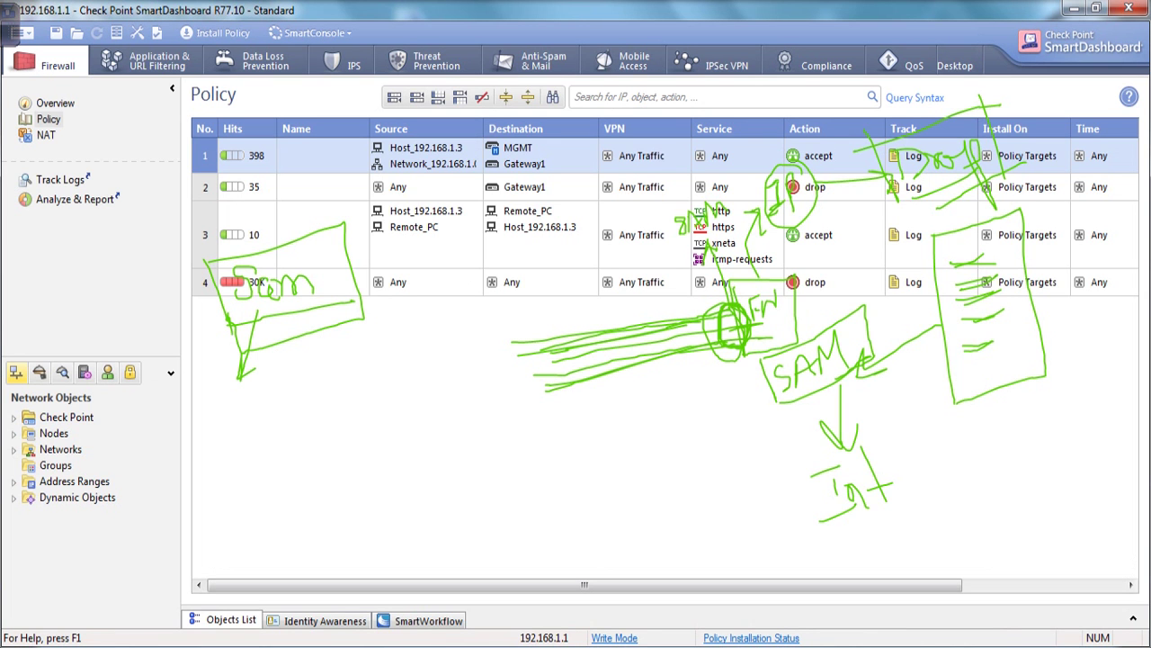
pyautogui.rightClick(232, 279)
pyautogui.moveTo(252, 282)
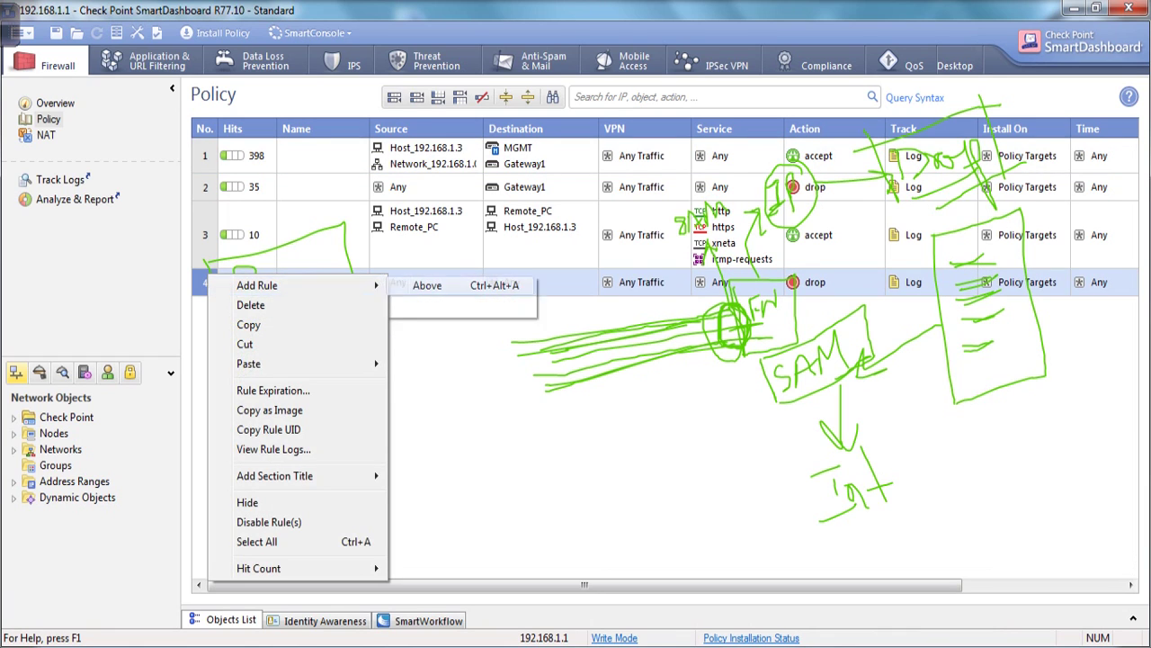
pyautogui.click(488, 285)
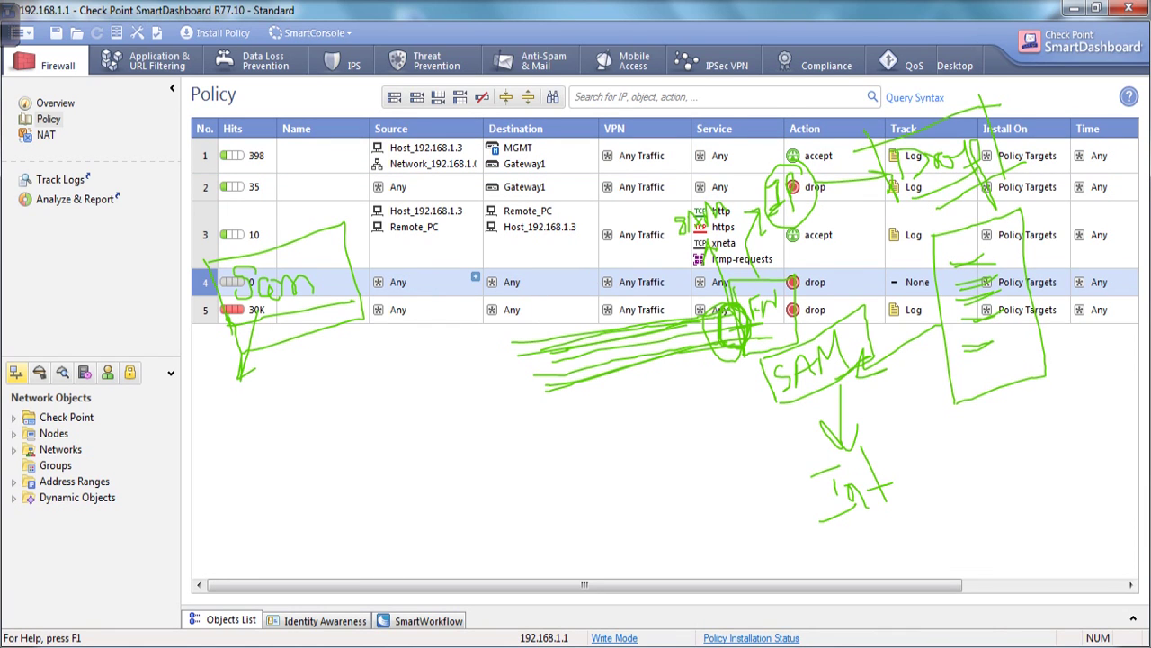
# Step: Set the new rule's source to a new host named IP_Virus_2.2.2.2 with IPv4 address 2.2.2.2
pyautogui.click(475, 277)
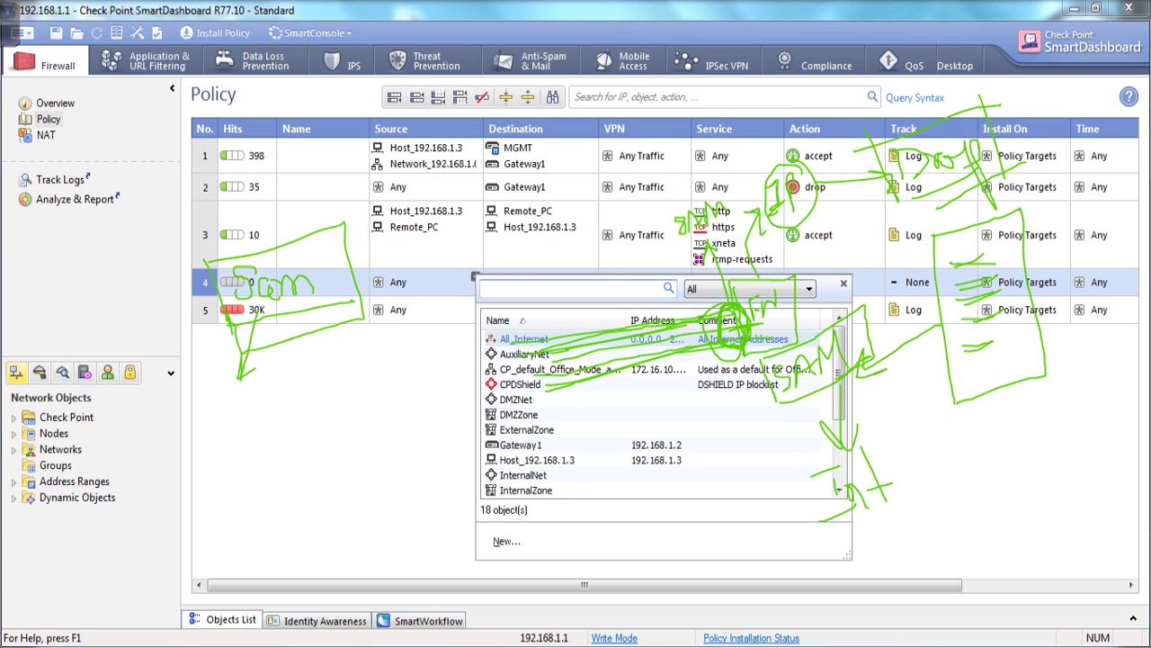
pyautogui.write('6')
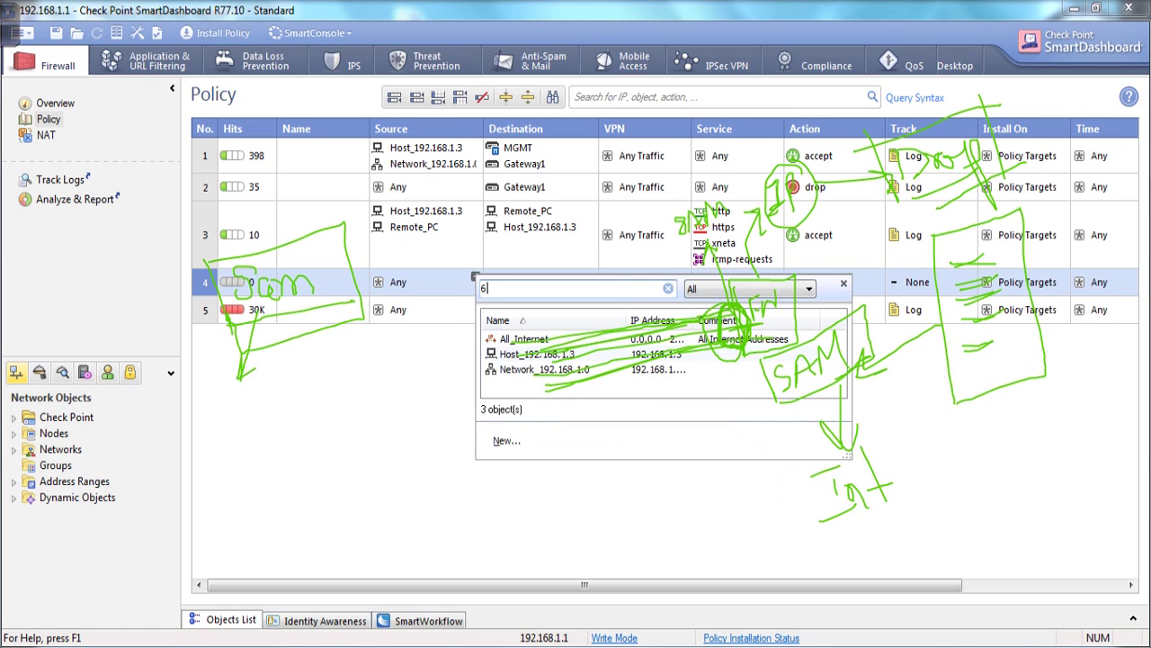
pyautogui.press('BackSpace')
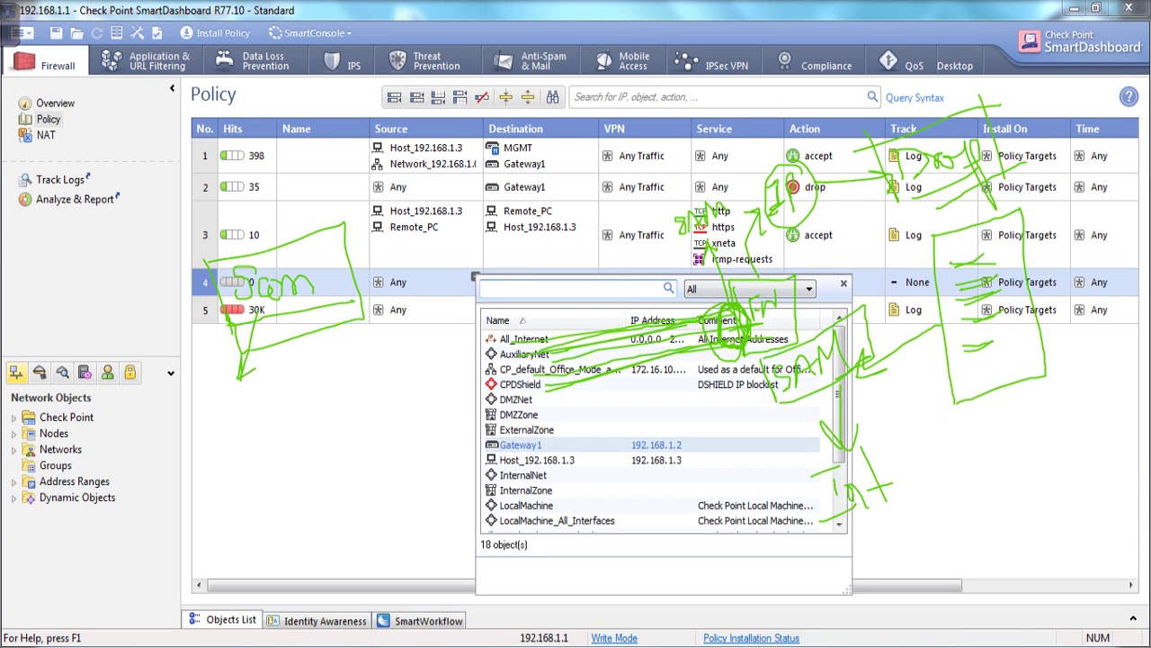
pyautogui.click(507, 577)
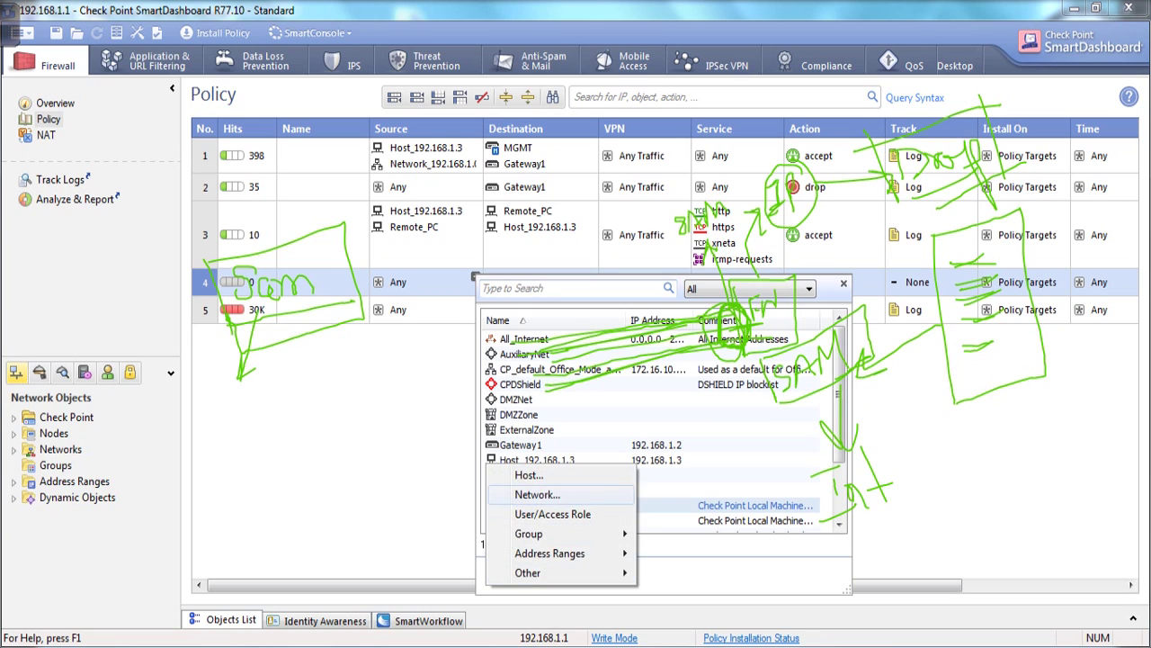
pyautogui.moveTo(550, 553)
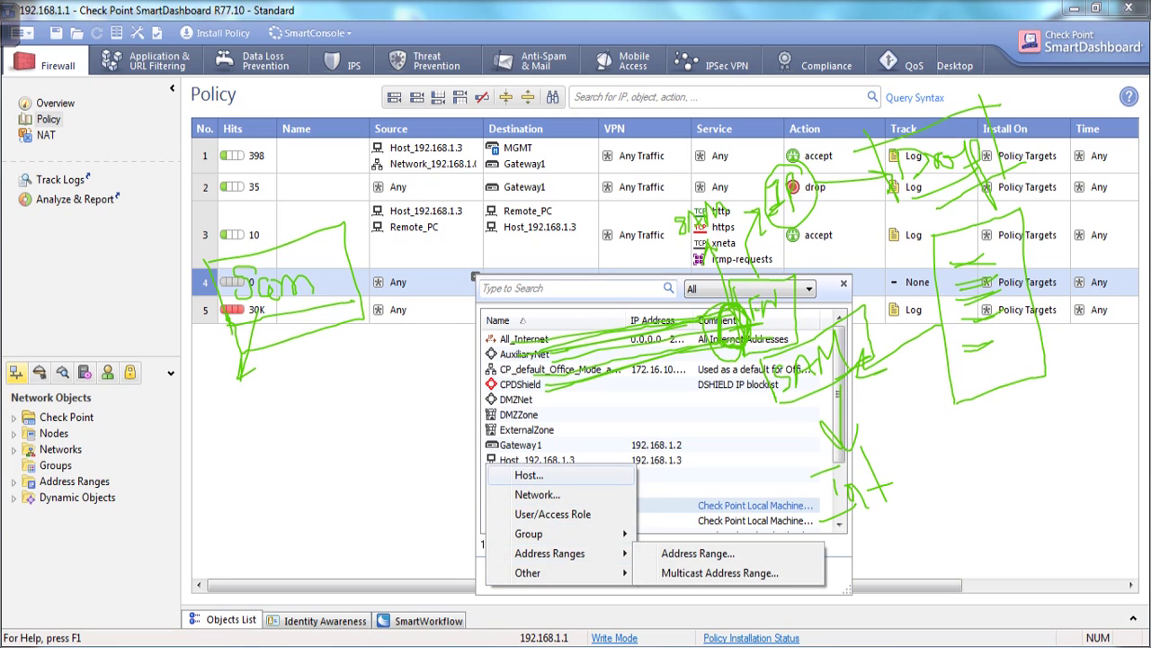
pyautogui.click(529, 475)
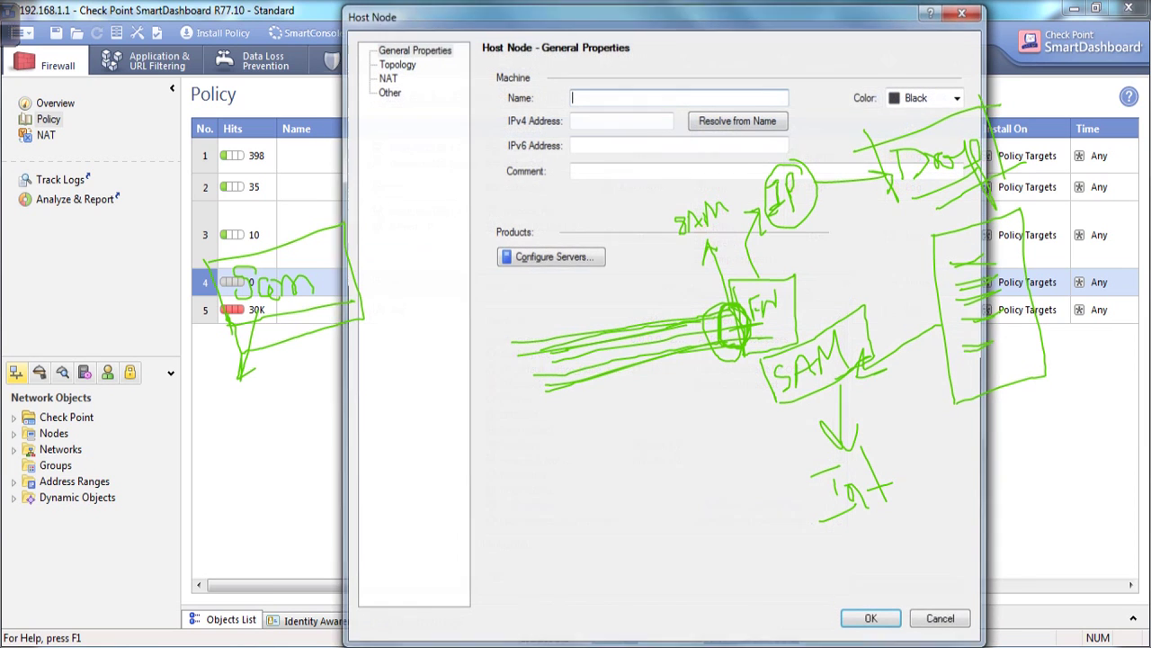
pyautogui.write('IP_')
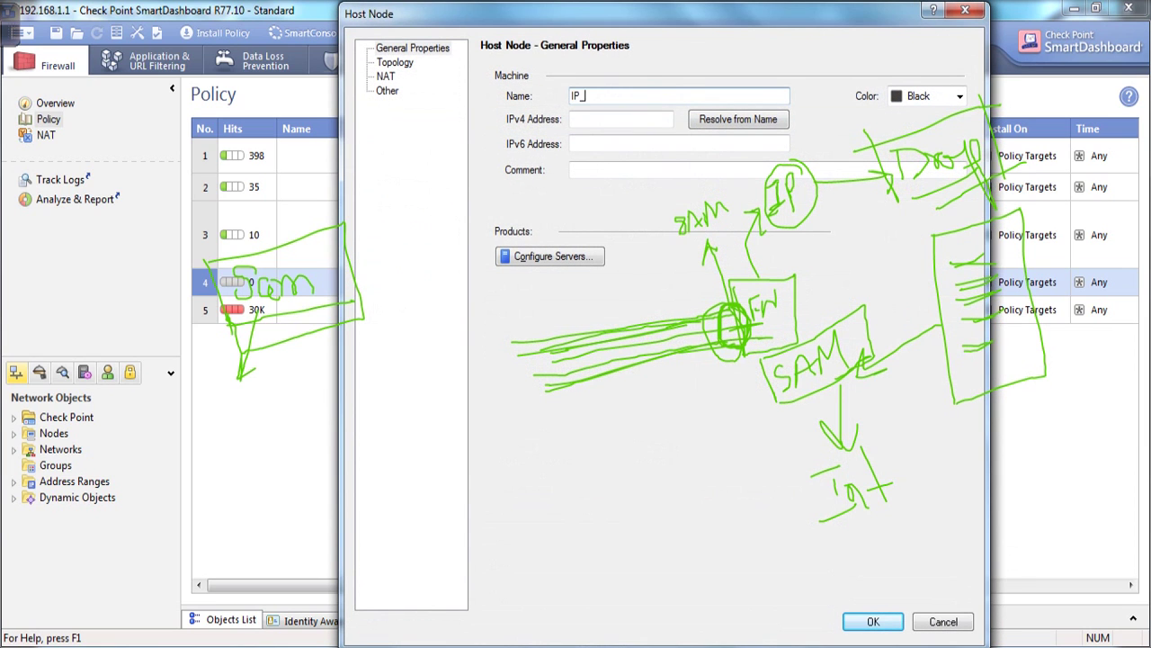
pyautogui.write('Virus_2.2.2.2')
pyautogui.hotkey('shift', 'Left')
pyautogui.hotkey('shift', 'Left')
pyautogui.hotkey('shift', 'Left')
pyautogui.hotkey('shift', 'Left')
pyautogui.hotkey('shift', 'Left')
pyautogui.hotkey('shift', 'Left')
pyautogui.hotkey('shift', 'Left')
pyautogui.hotkey('ctrl', 'c')
pyautogui.press('Tab')
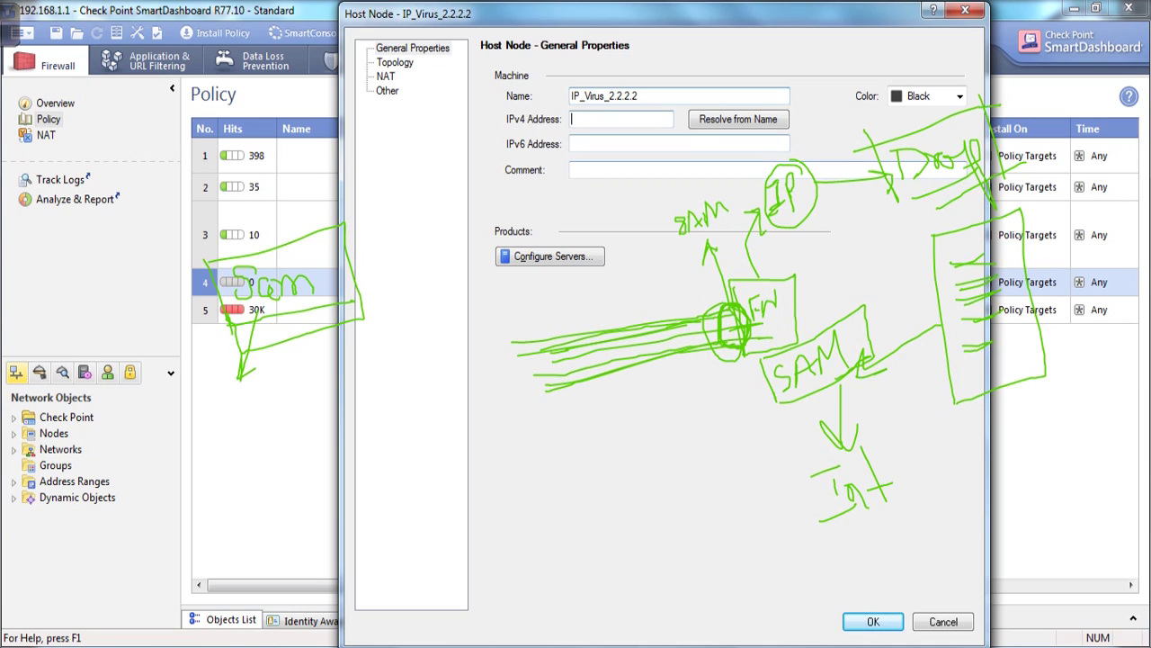
pyautogui.hotkey('ctrl', 'v')
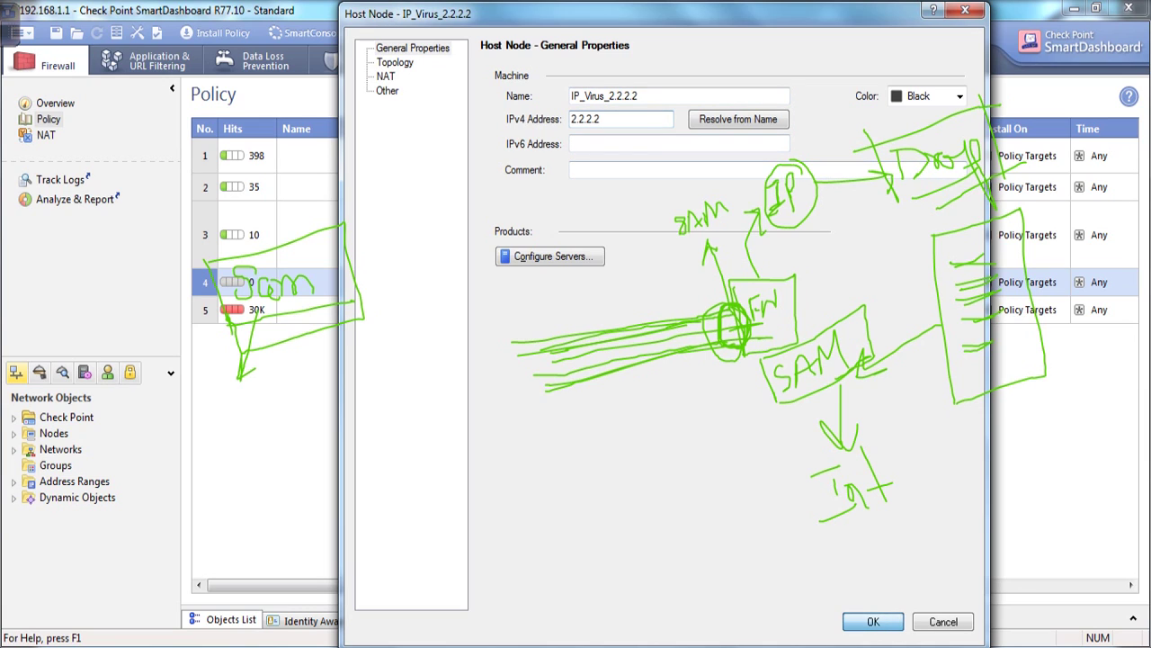
pyautogui.press('Return')
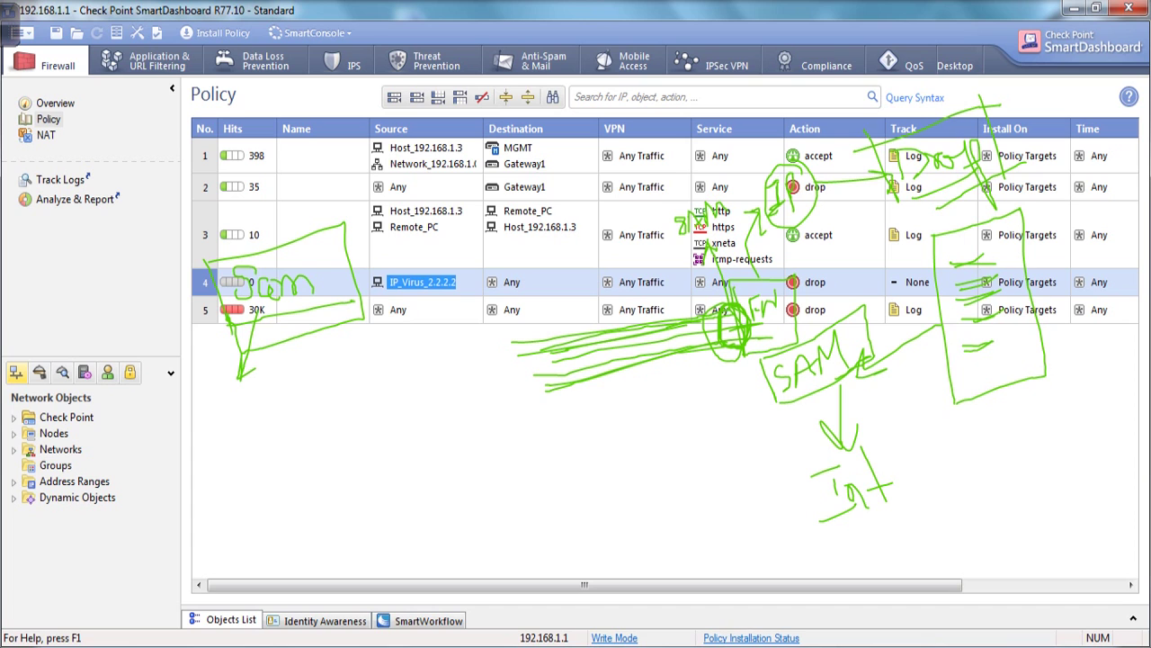
# Step: Clear the sketches, return to SmartView Monitor and write SAM, Anti and ext as an underlined list beside the tables
pyautogui.press('e')
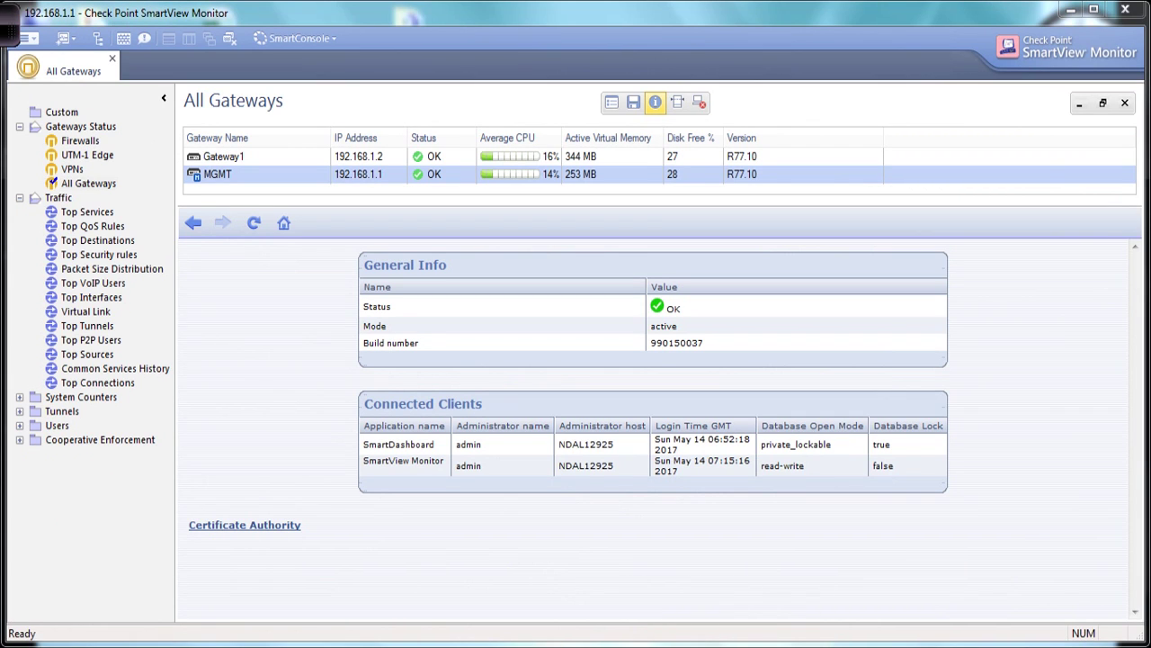
pyautogui.moveTo(234, 276)
pyautogui.mouseDown()
pyautogui.moveTo(221, 278)
pyautogui.moveTo(222, 299)
pyautogui.moveTo(251, 283)
pyautogui.moveTo(260, 293)
pyautogui.mouseUp()
pyautogui.moveTo(241, 286)
pyautogui.mouseDown()
pyautogui.moveTo(268, 270)
pyautogui.moveTo(276, 281)
pyautogui.mouseUp()
pyautogui.moveTo(236, 370); pyautogui.dragTo(252, 354)
pyautogui.moveTo(253, 357); pyautogui.dragTo(289, 301)
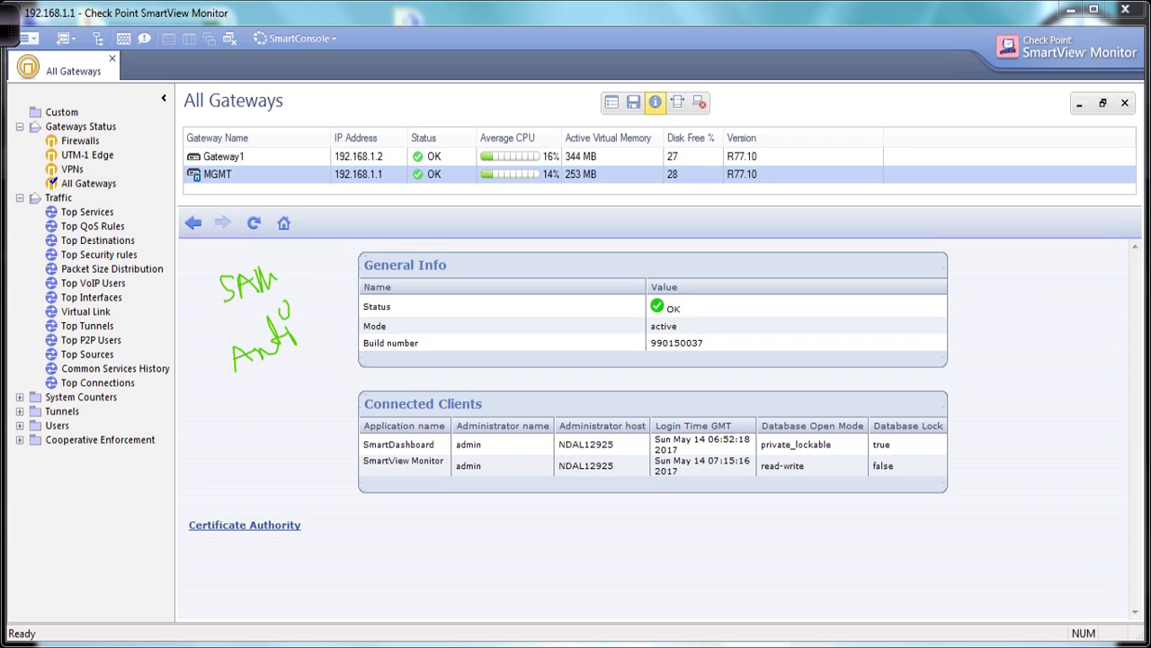
pyautogui.moveTo(244, 413)
pyautogui.mouseDown()
pyautogui.moveTo(254, 405)
pyautogui.moveTo(259, 423)
pyautogui.mouseUp()
pyautogui.moveTo(262, 406)
pyautogui.mouseDown()
pyautogui.moveTo(281, 419)
pyautogui.moveTo(271, 425)
pyautogui.mouseUp()
pyautogui.moveTo(275, 376); pyautogui.dragTo(293, 401)
pyautogui.moveTo(278, 394); pyautogui.dragTo(297, 385)
pyautogui.moveTo(246, 455); pyautogui.dragTo(356, 398)
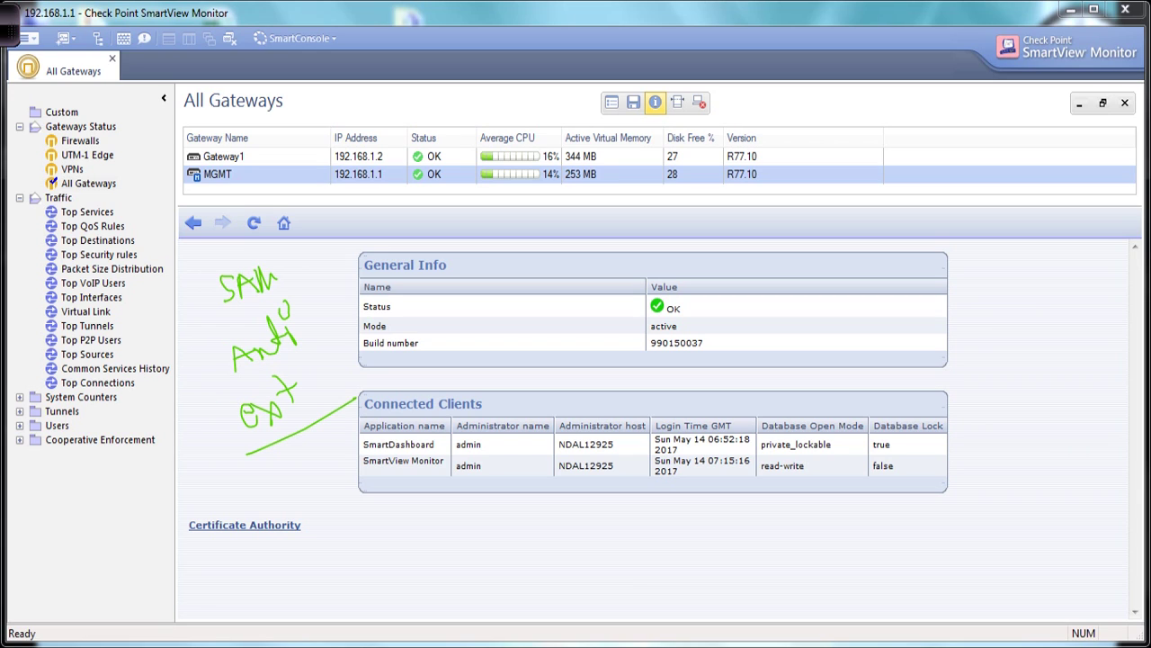
# Step: Write Rul below the list, circle the list, underline SAM with an arrow, and leave drawing mode
pyautogui.moveTo(288, 457)
pyautogui.mouseDown()
pyautogui.moveTo(280, 496)
pyautogui.moveTo(311, 486)
pyautogui.moveTo(334, 430)
pyautogui.moveTo(376, 477)
pyautogui.mouseUp()
pyautogui.moveTo(290, 223)
pyautogui.mouseDown()
pyautogui.moveTo(306, 230)
pyautogui.moveTo(194, 423)
pyautogui.moveTo(324, 416)
pyautogui.moveTo(339, 261)
pyautogui.moveTo(296, 219)
pyautogui.moveTo(271, 218)
pyautogui.moveTo(194, 251)
pyautogui.moveTo(171, 424)
pyautogui.moveTo(301, 443)
pyautogui.moveTo(326, 256)
pyautogui.moveTo(235, 216)
pyautogui.moveTo(187, 444)
pyautogui.moveTo(259, 466)
pyautogui.mouseUp()
pyautogui.moveTo(232, 308)
pyautogui.mouseDown()
pyautogui.moveTo(297, 264)
pyautogui.moveTo(392, 234)
pyautogui.moveTo(391, 253)
pyautogui.mouseUp()
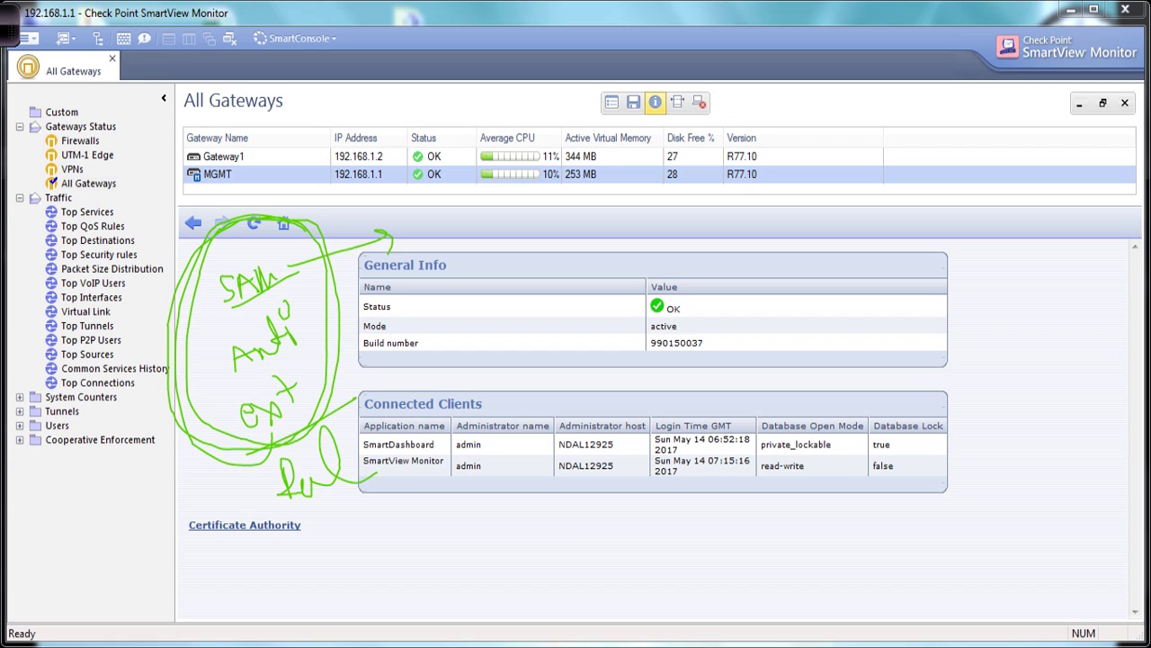
pyautogui.moveTo(300, 306); pyautogui.dragTo(356, 254)
pyautogui.click(9, 25)
pyautogui.click(713, 25)
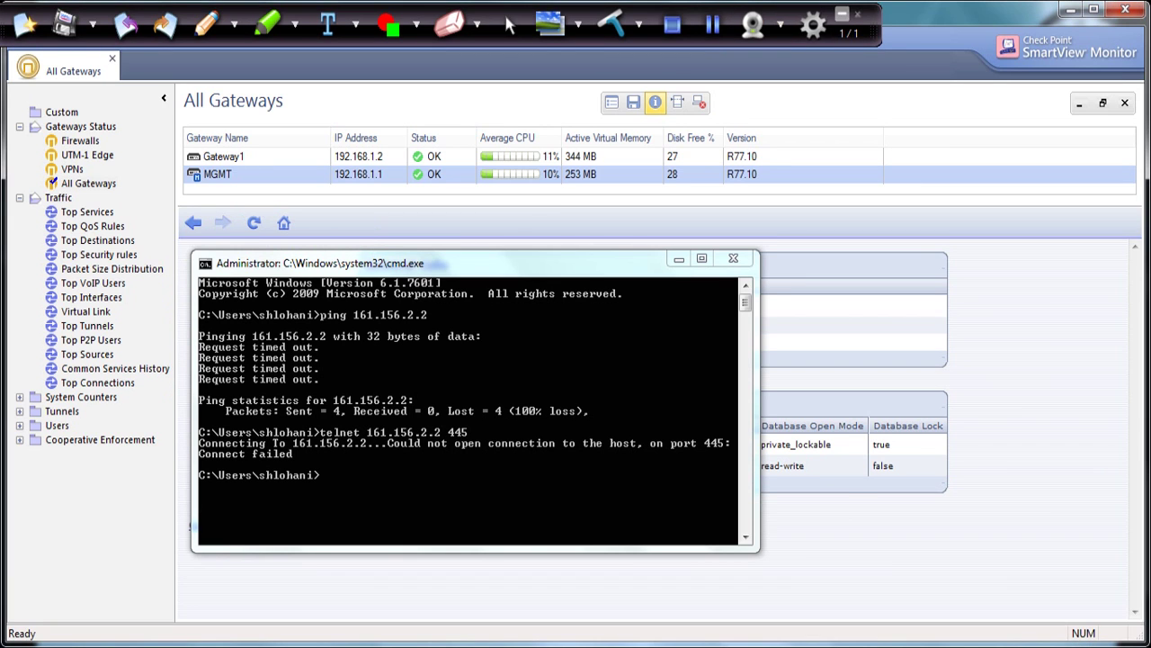
# Step: Ping 172.168.1.1 from the command prompt
pyautogui.click(322, 476)
pyautogui.press('Up')
pyautogui.press('Up')
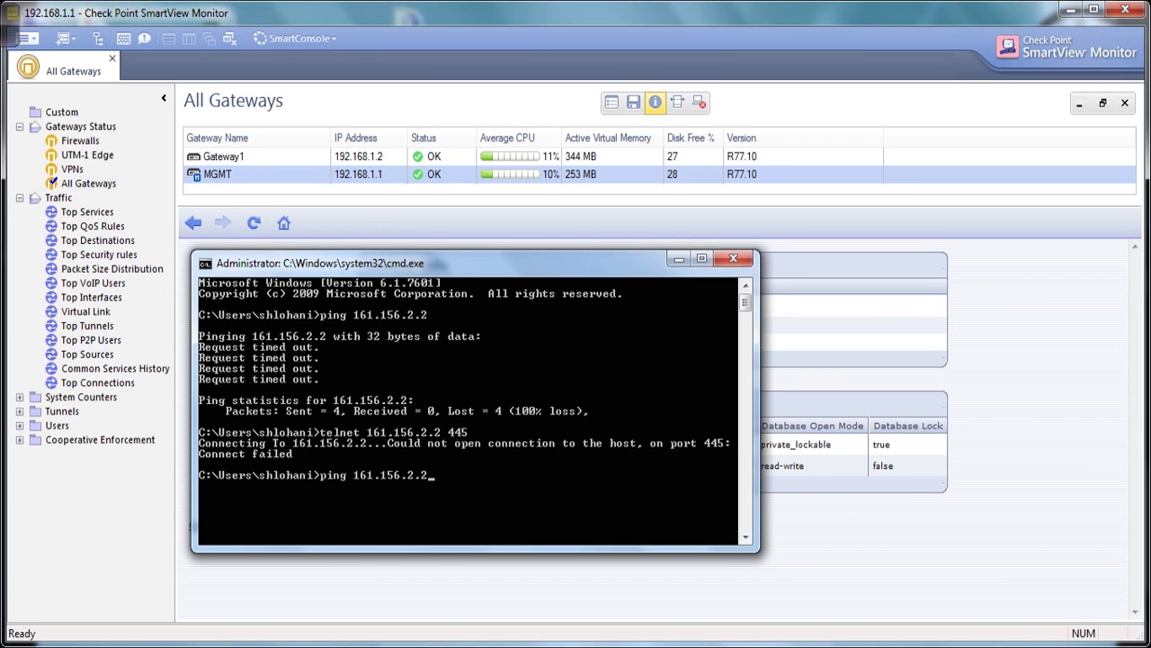
pyautogui.press('BackSpace')
pyautogui.press('BackSpace')
pyautogui.press('BackSpace')
pyautogui.press('BackSpace')
pyautogui.press('BackSpace')
pyautogui.press('BackSpace')
pyautogui.press('BackSpace')
pyautogui.press('BackSpace')
pyautogui.press('BackSpace')
pyautogui.press('BackSpace')
pyautogui.press('BackSpace')
pyautogui.write('172.168.1.1')
pyautogui.press('Return')
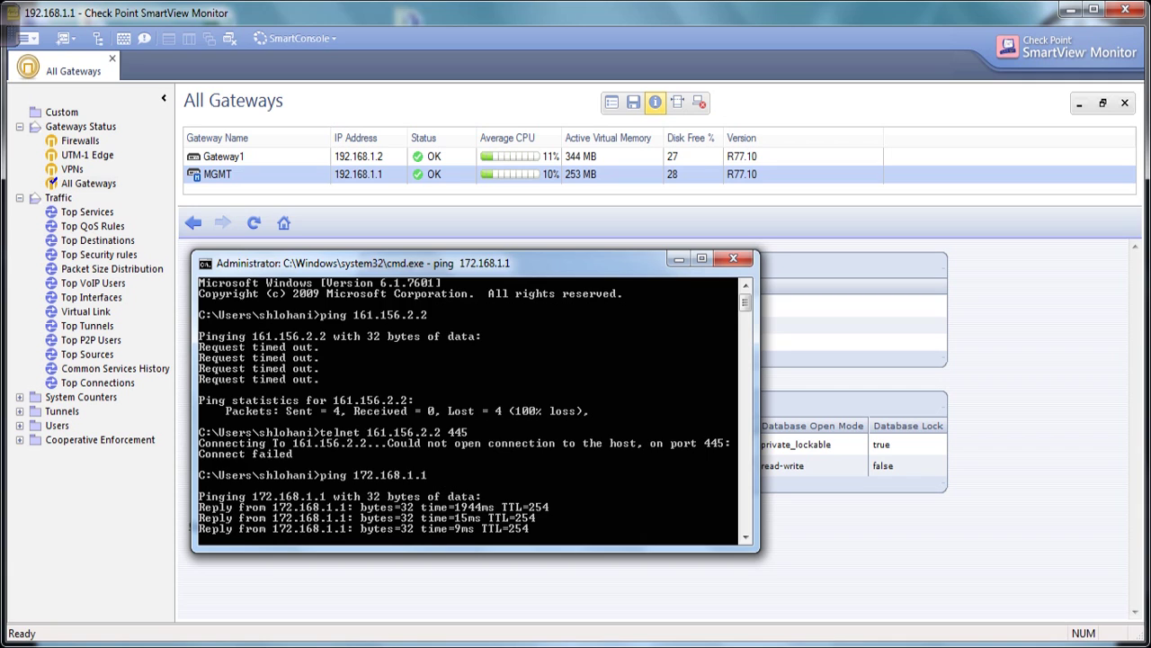
pyautogui.press('Return')
pyautogui.press('Return')
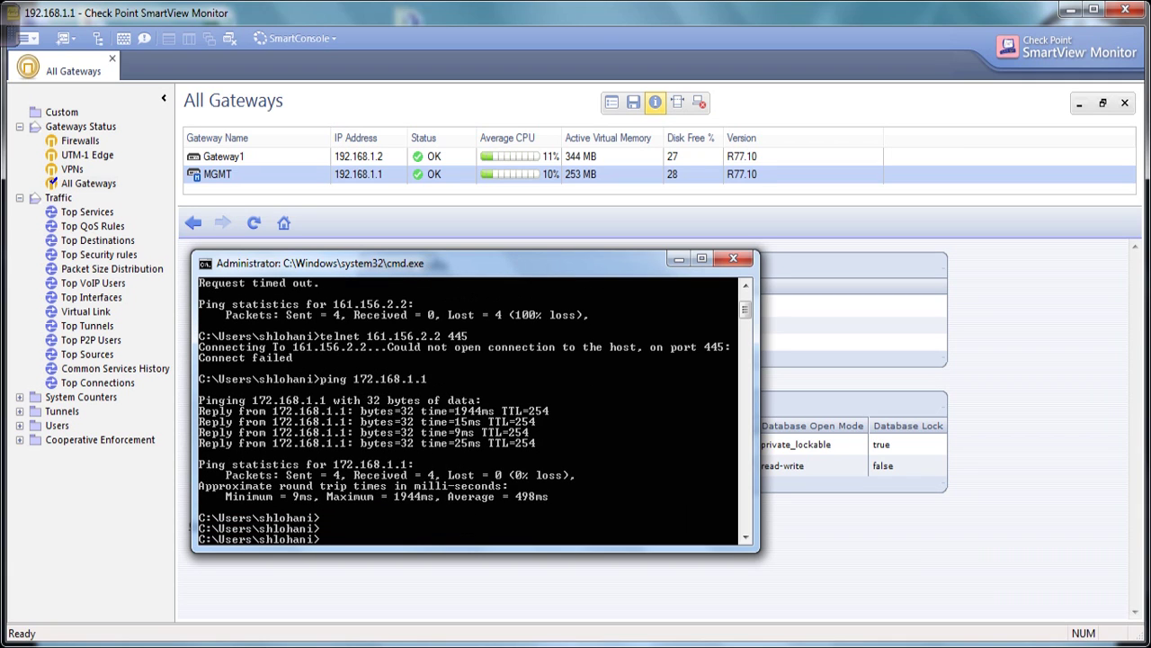
pyautogui.press('Return')
pyautogui.press('Return')
pyautogui.press('Return')
pyautogui.press('Return')
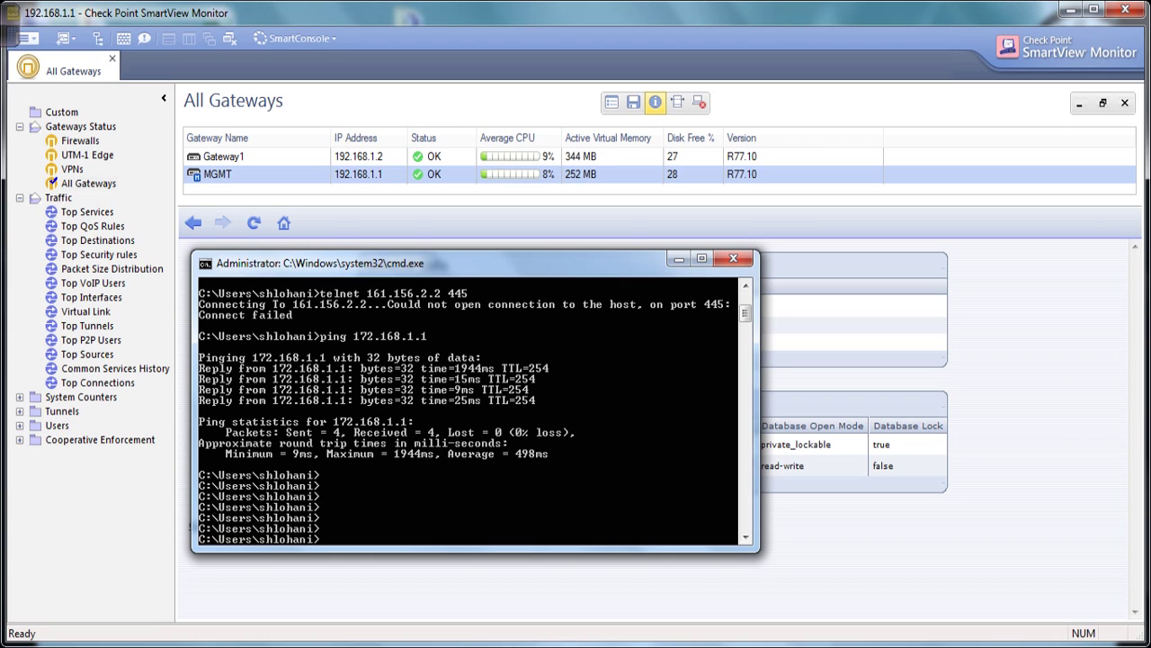
# Step: Launch SmartView Tracker, accept the trial-period notice and minimize the command prompt
pyautogui.click(296, 38)
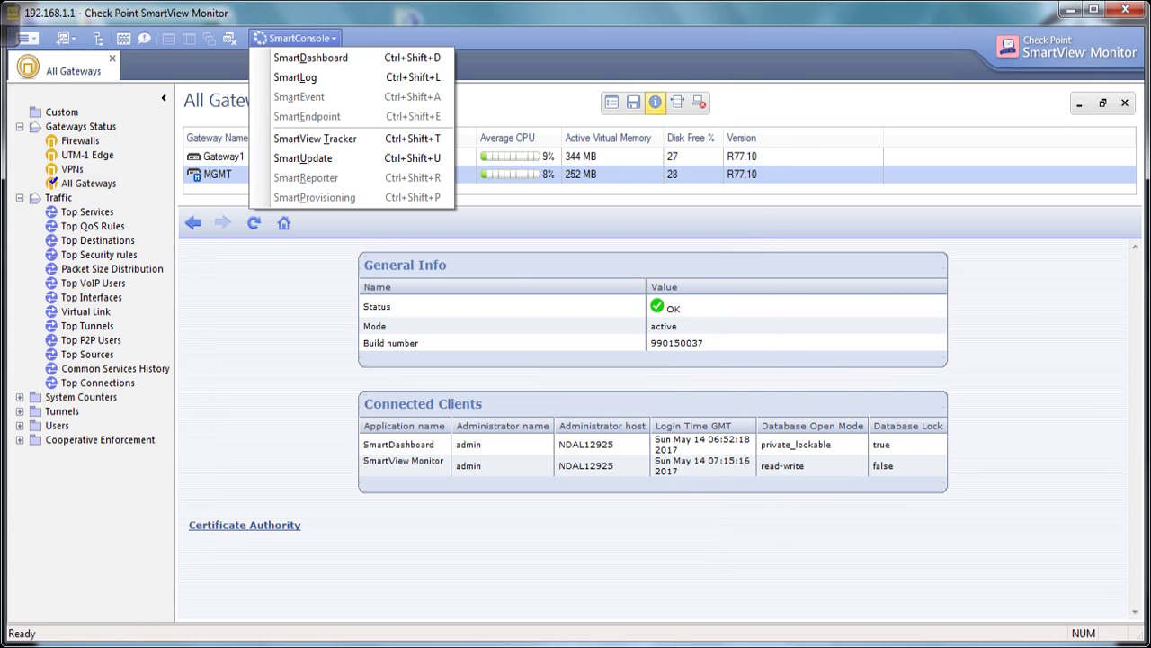
pyautogui.click(296, 139)
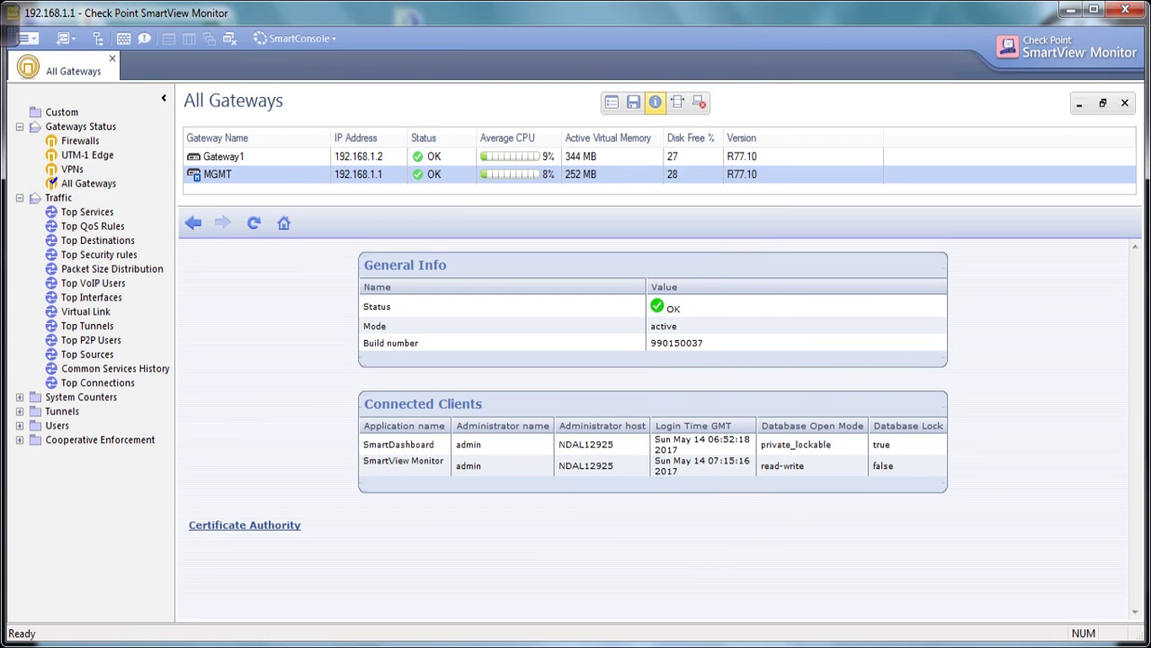
pyautogui.hotkey('alt', 'Tab')
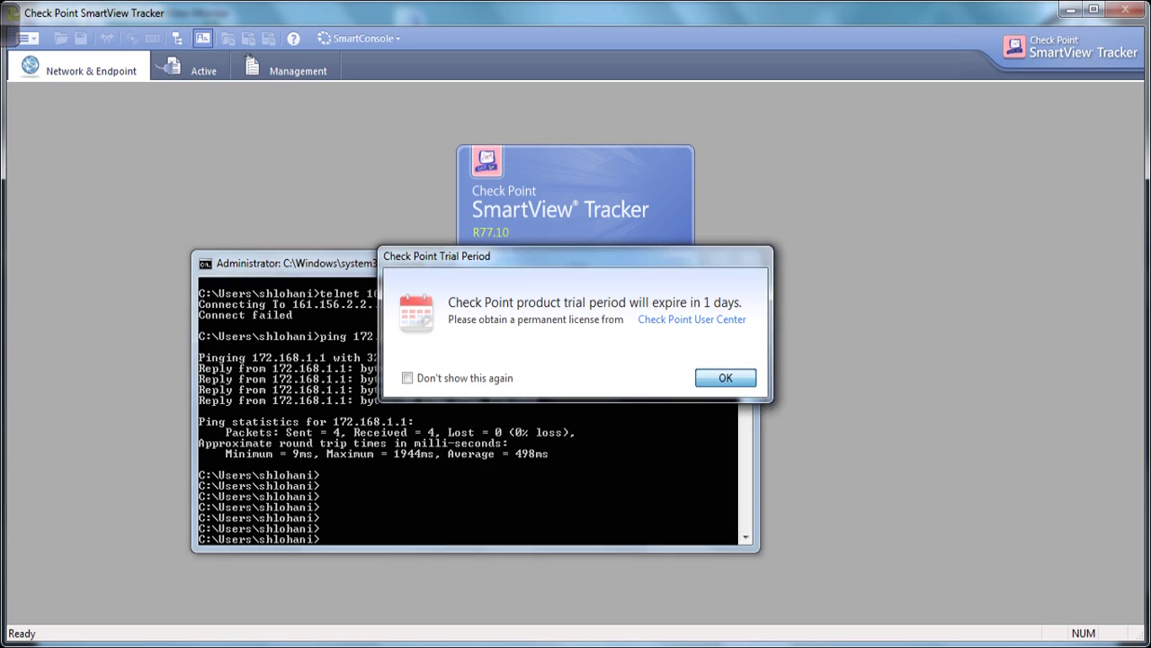
pyautogui.press('Return')
pyautogui.click(679, 259)
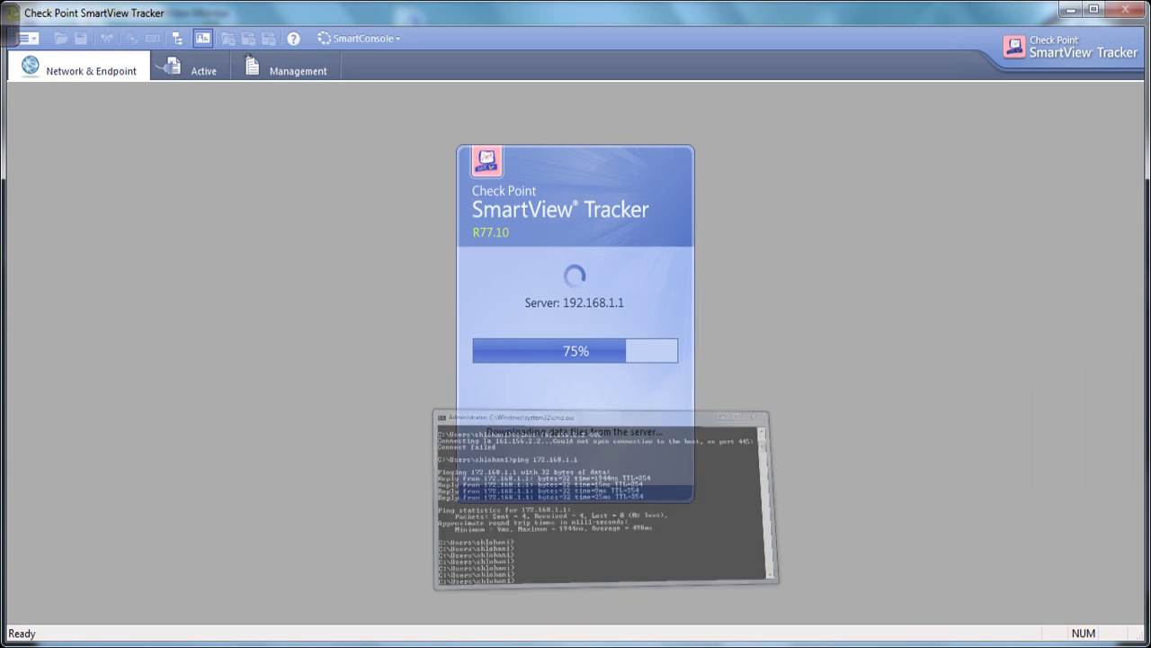
# Step: Switch back to SmartView Monitor for 192.168.1.1 and open its Suspicious Activity Rules
pyautogui.moveTo(598, 646)
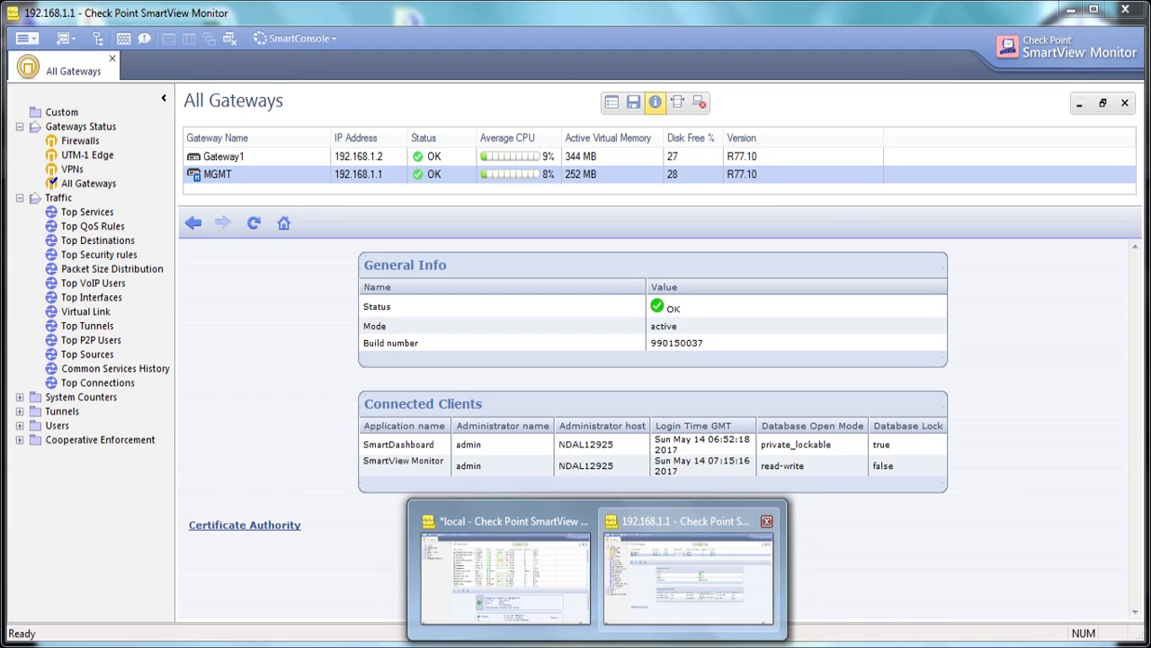
pyautogui.click(689, 575)
pyautogui.click(27, 38)
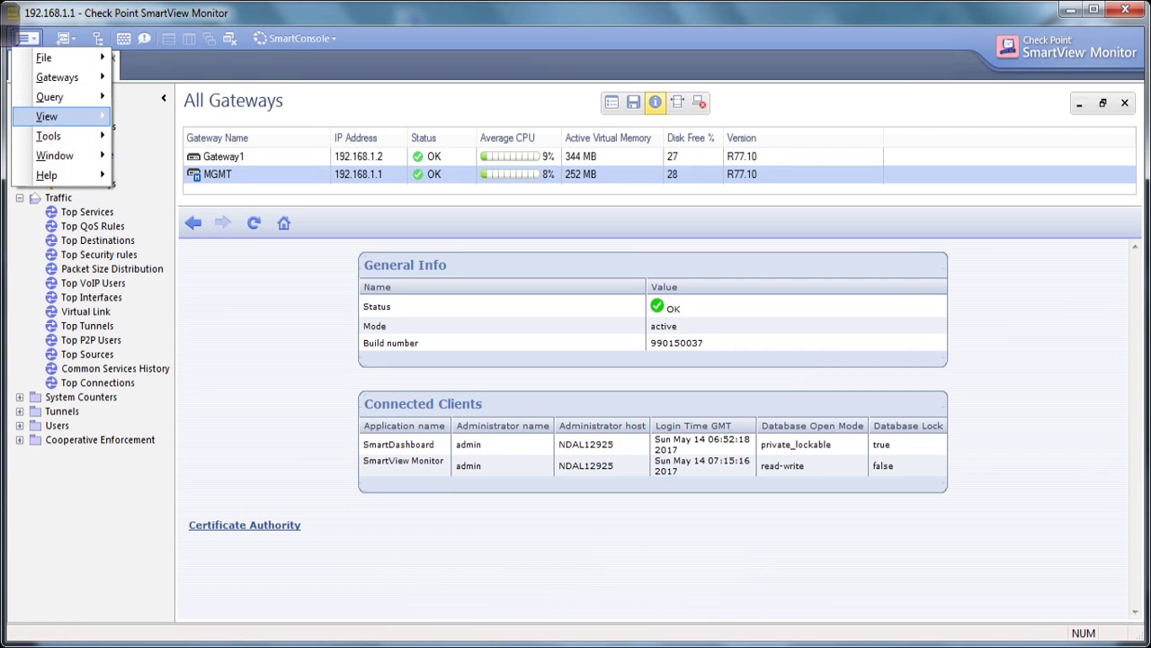
pyautogui.moveTo(49, 136)
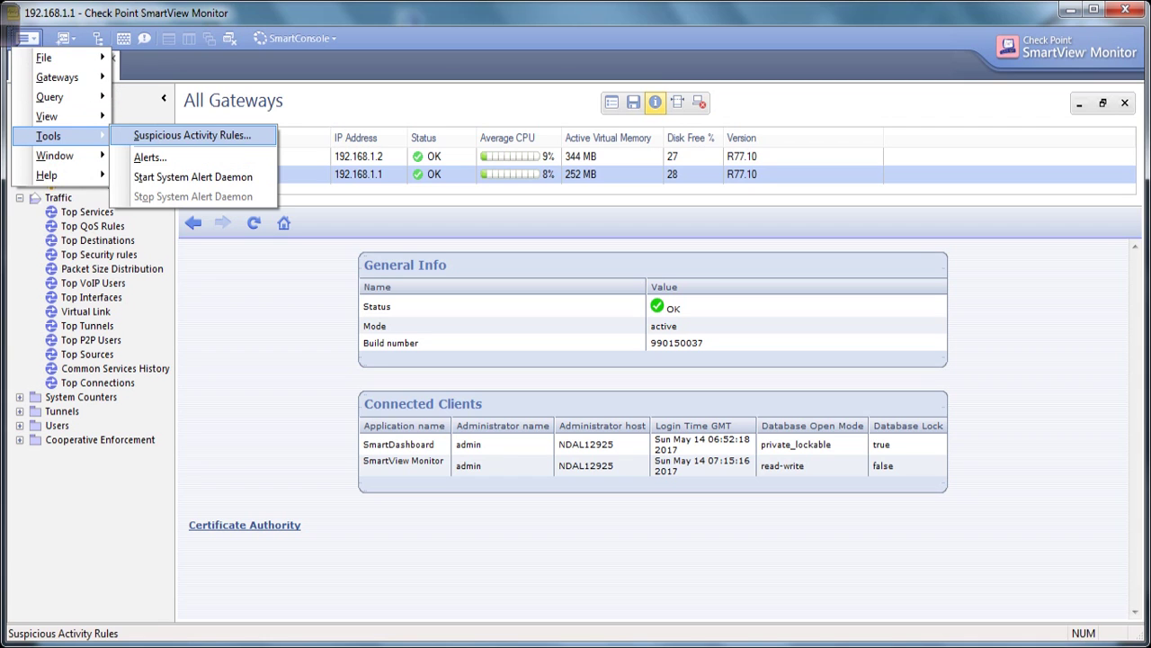
pyautogui.click(192, 135)
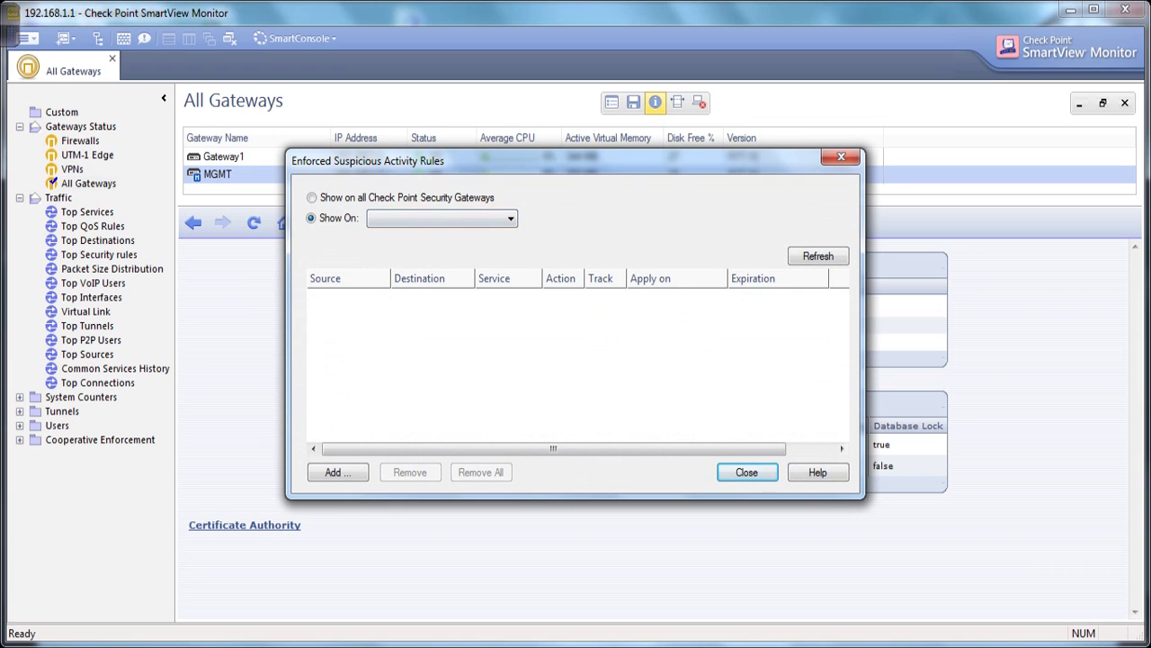
# Step: View the enforced SAM rules for all Check Point security gateways and for Gateway1 only
pyautogui.click(312, 197)
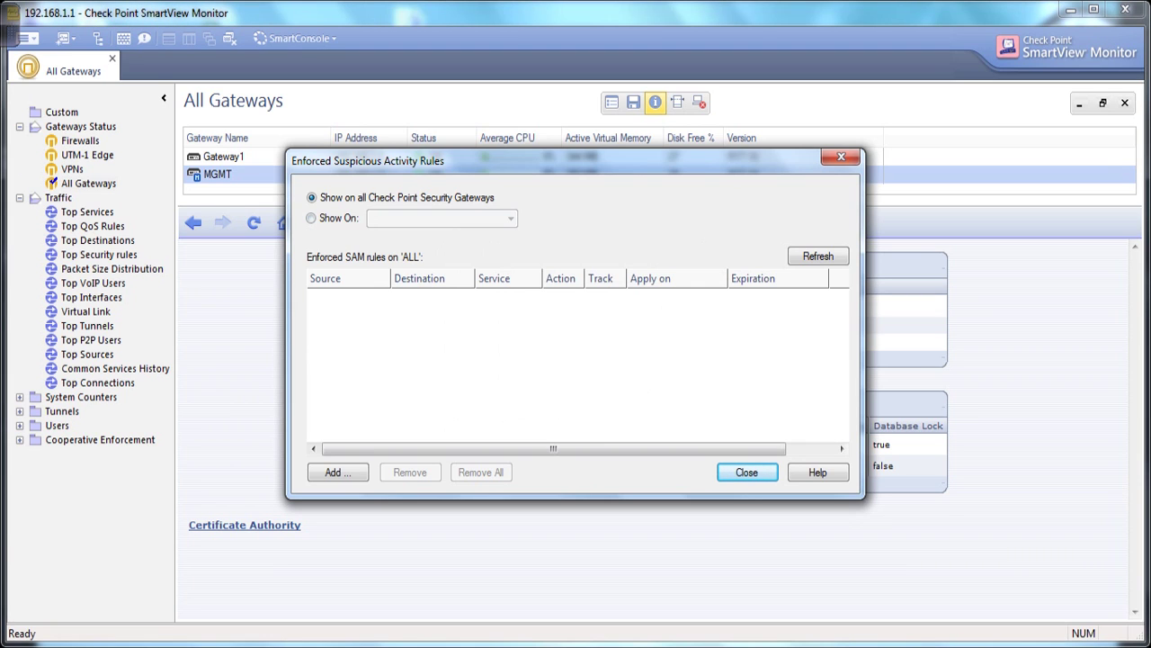
pyautogui.click(311, 219)
pyautogui.click(510, 218)
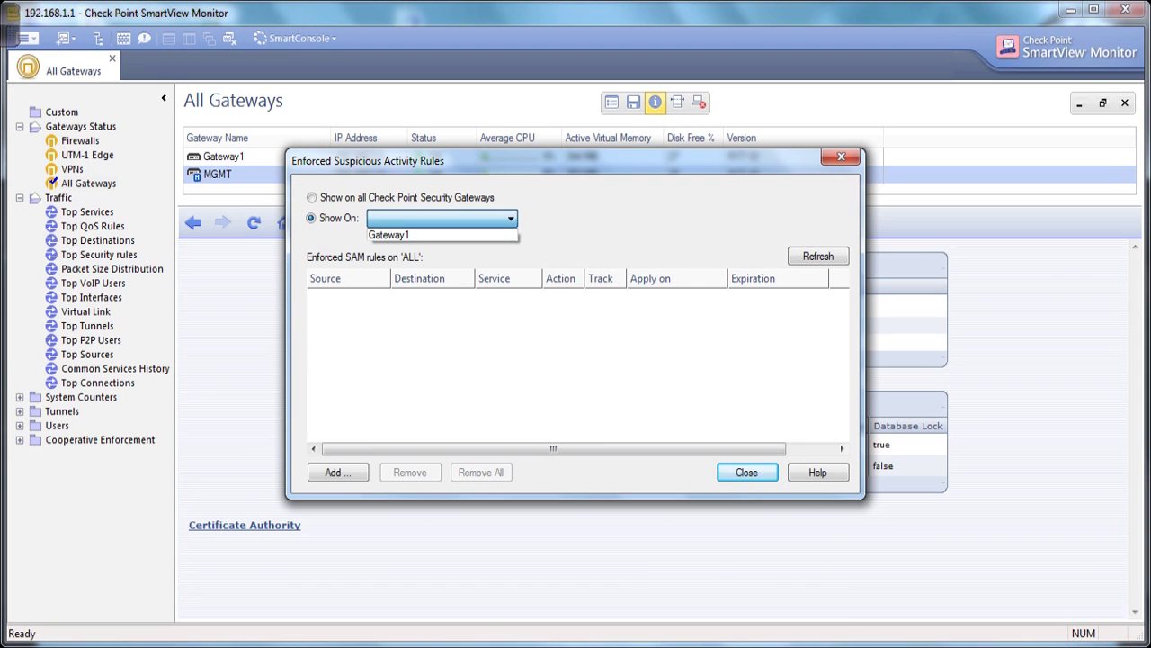
pyautogui.click(409, 235)
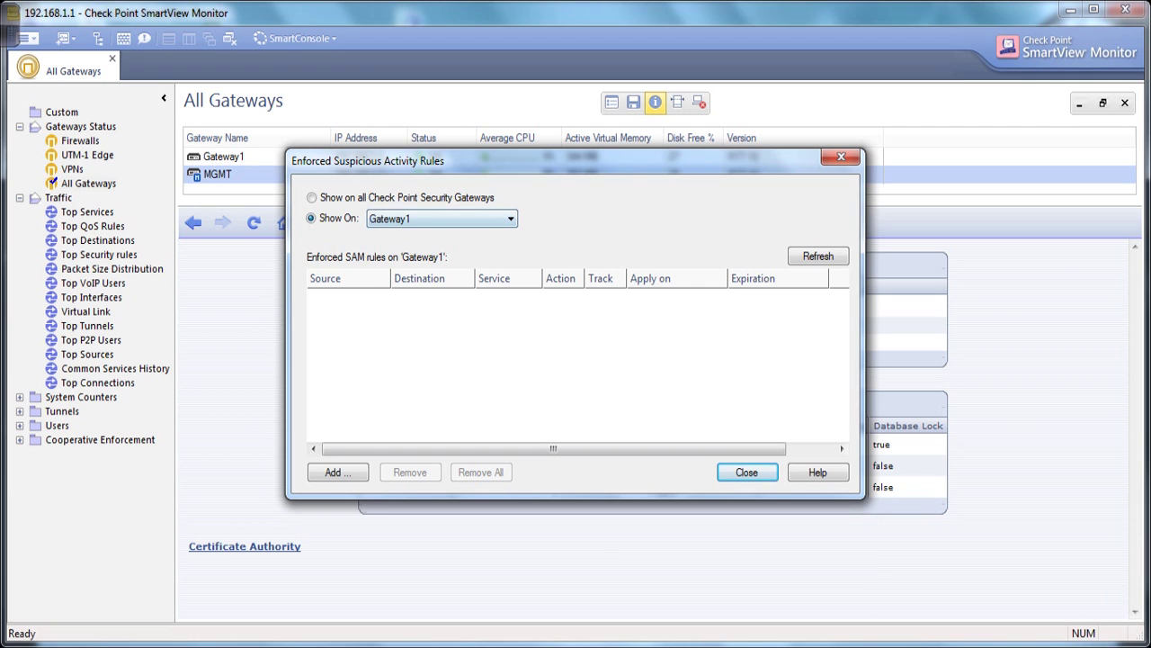
pyautogui.click(312, 198)
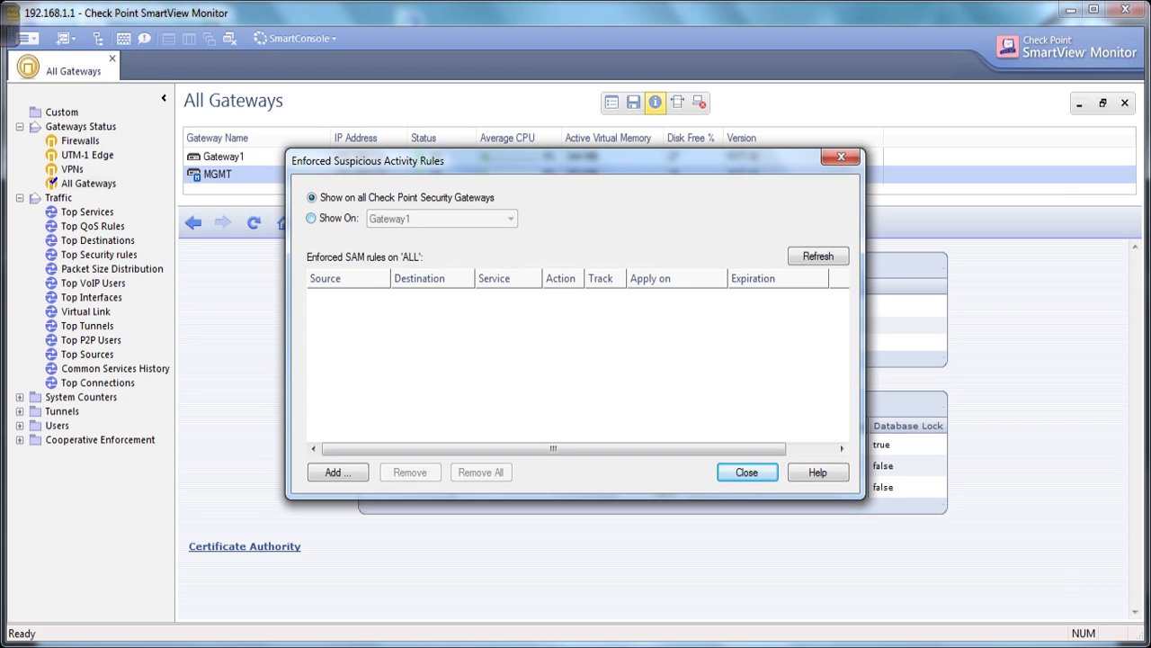
pyautogui.click(311, 219)
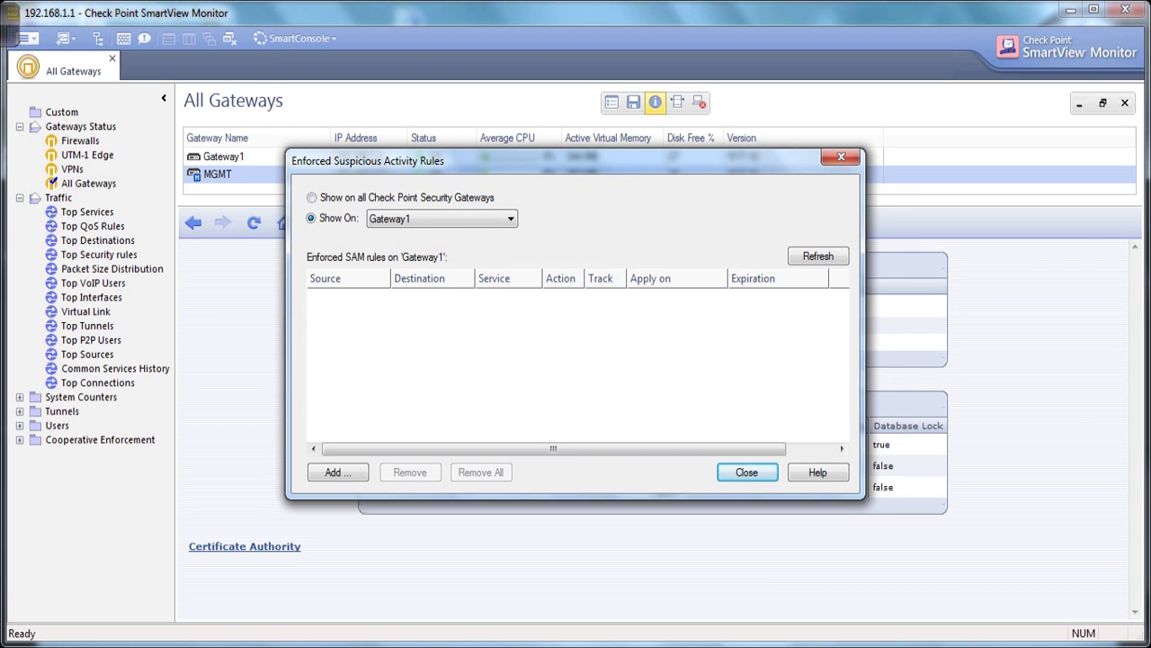
# Step: Start a new suspicious activity rule applied on Gateway1 with source IP address 192.168.1.3
pyautogui.click(337, 472)
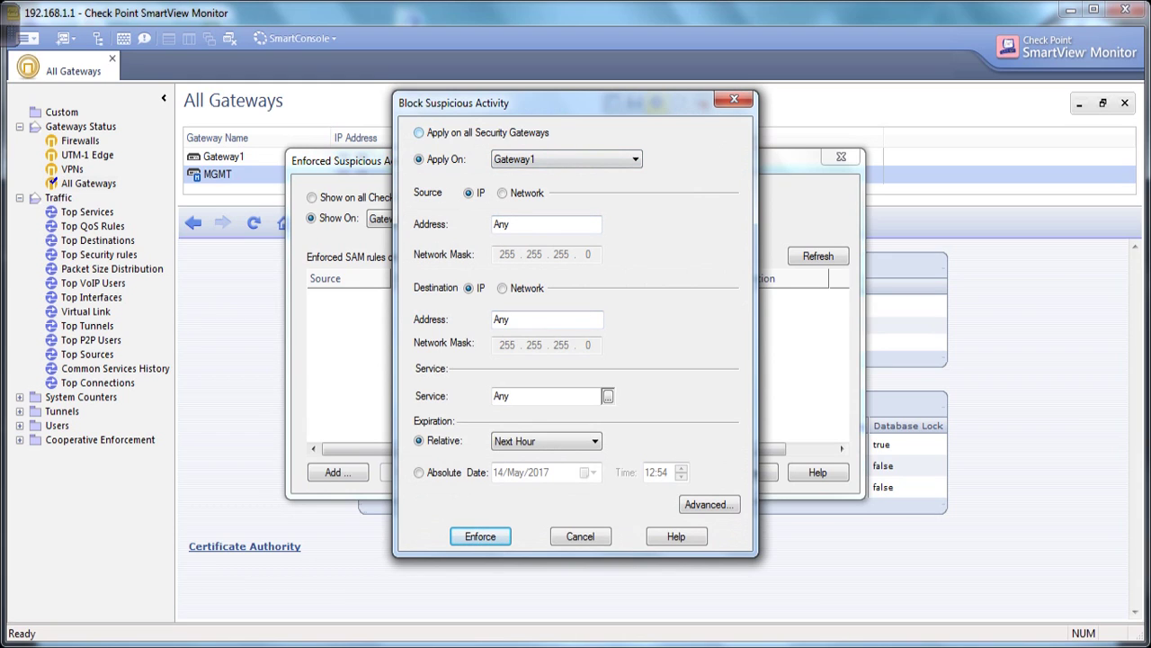
pyautogui.click(419, 133)
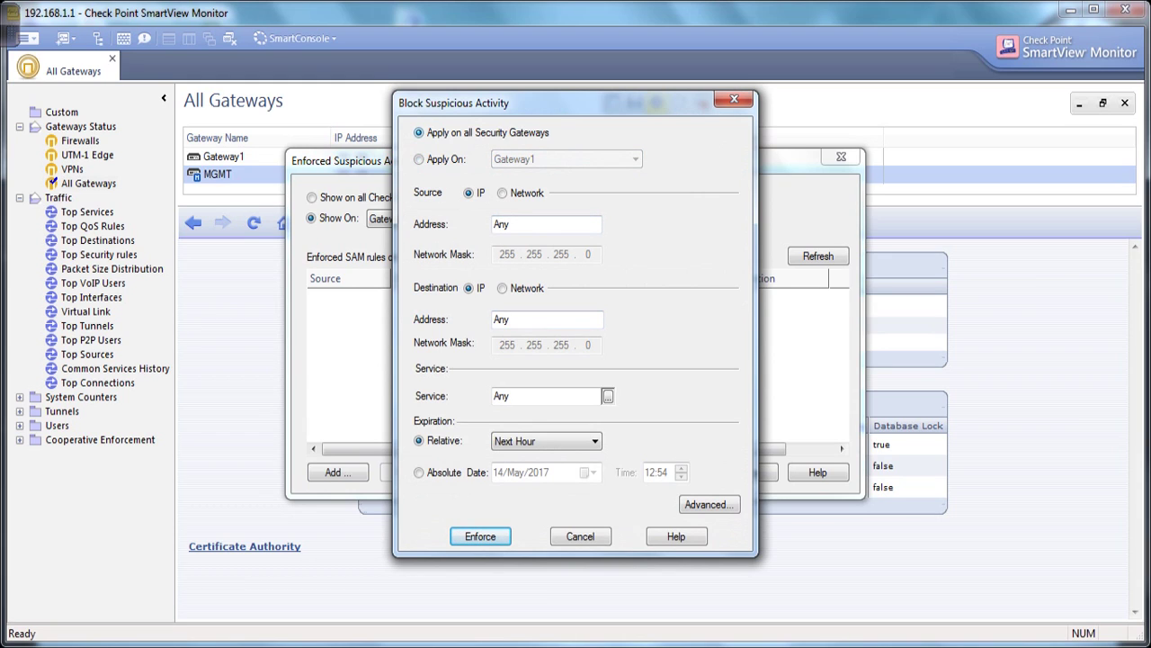
pyautogui.click(419, 159)
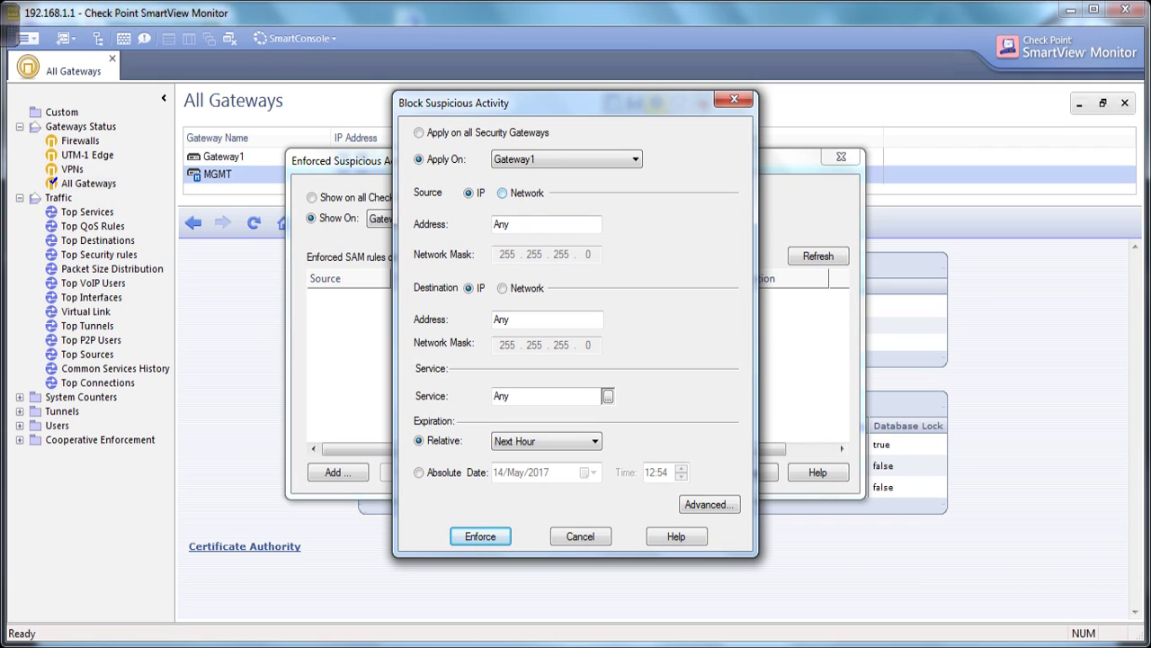
pyautogui.hotkey('shift', 'Home')
pyautogui.press('BackSpace')
pyautogui.write('1')
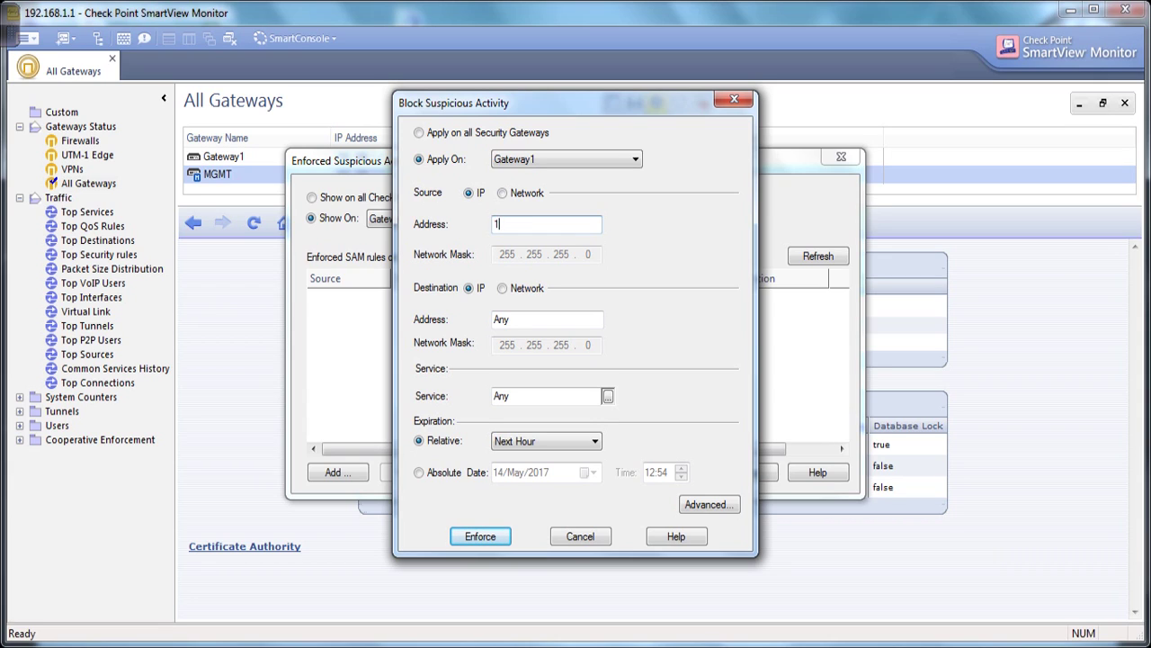
pyautogui.write('92.168.1.3')
# Step: Ping 172.168.1.1 again from the command prompt and minimize its window
pyautogui.hotkey('alt', 'Tab')
pyautogui.press('Up')
pyautogui.press('Return')
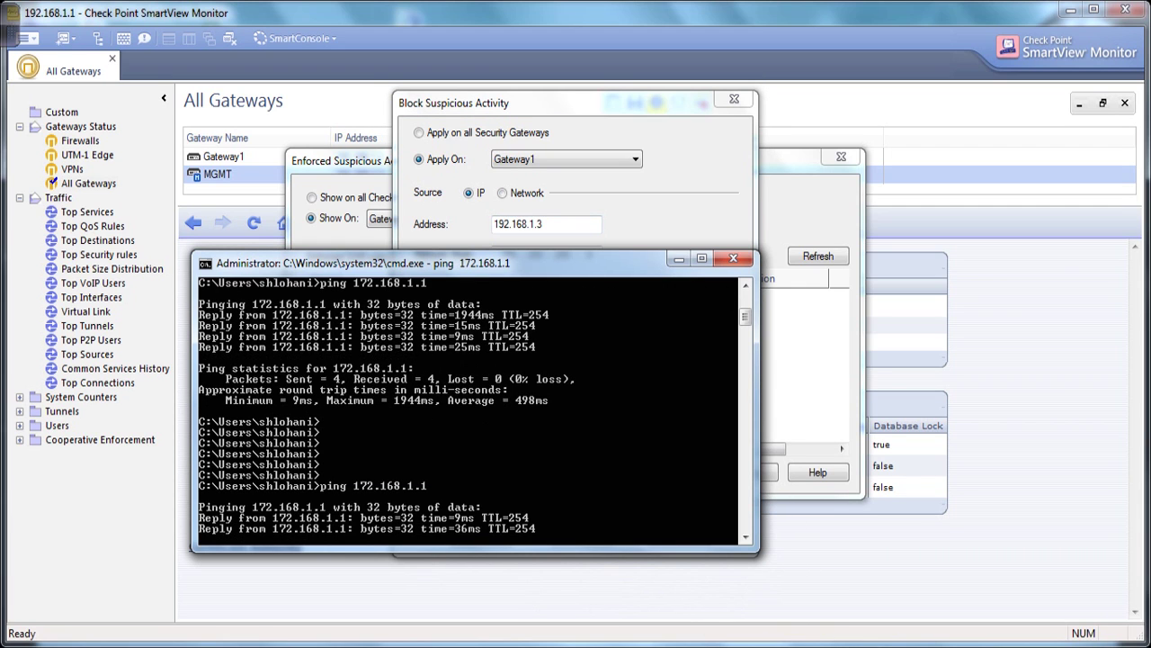
pyautogui.click(678, 259)
# Step: Set the blocking rule's destination IP address to 172.168.1.1 and keep its service as Any
pyautogui.doubleClick(502, 319)
pyautogui.press('BackSpace')
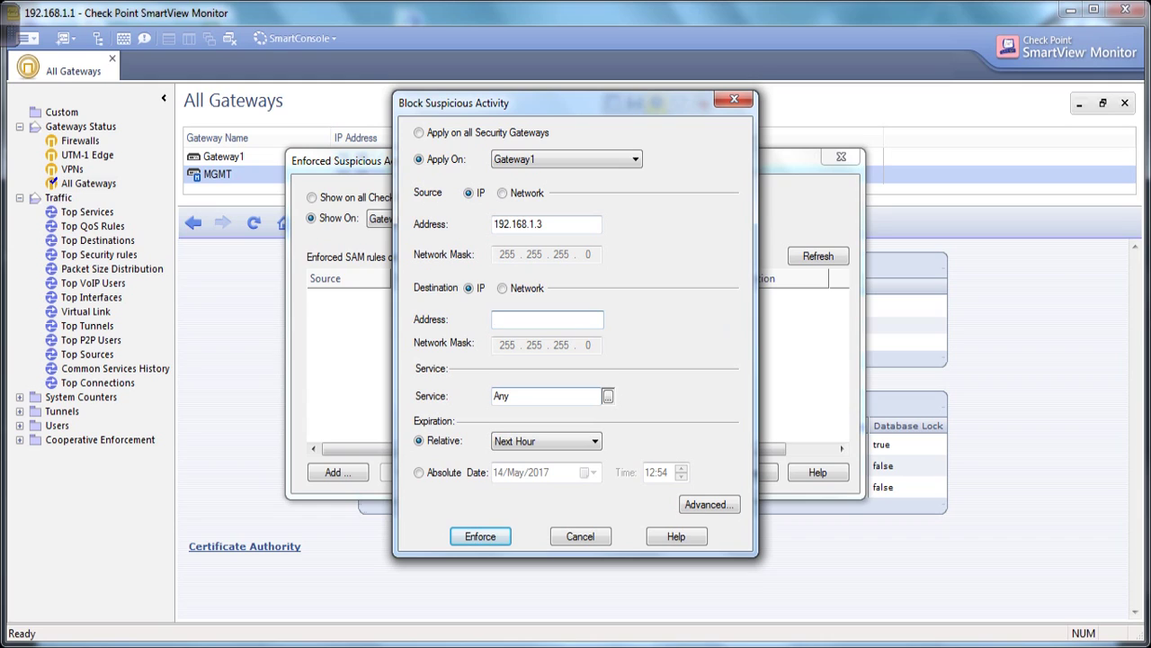
pyautogui.write('172.168.1.1')
pyautogui.click(608, 395)
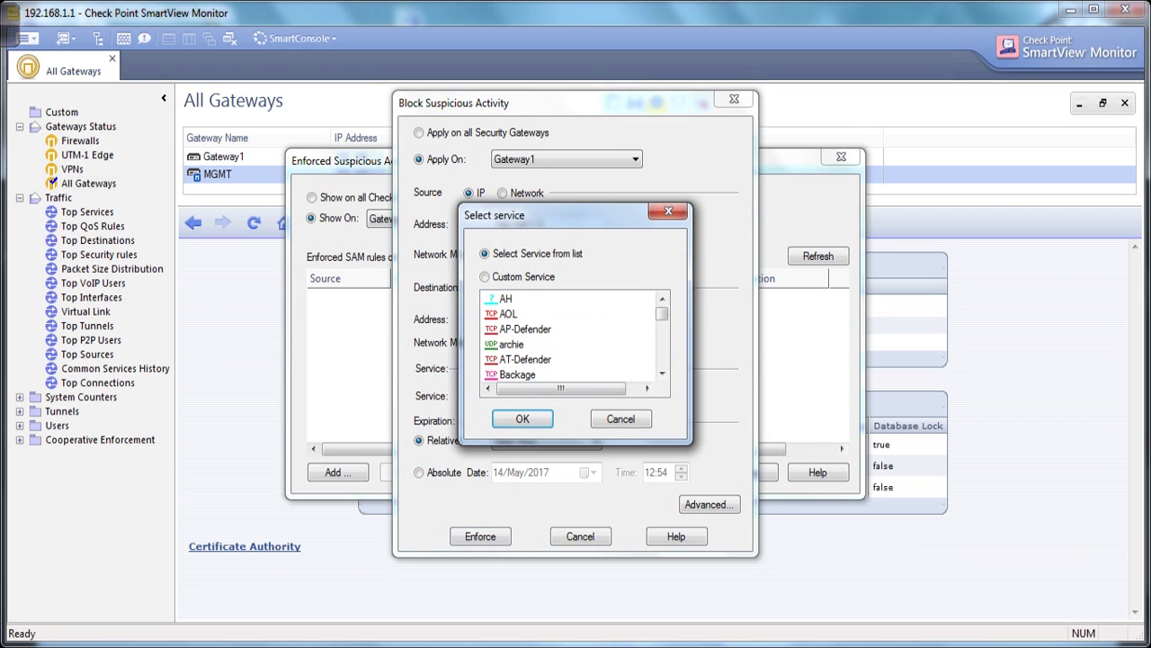
pyautogui.click(522, 419)
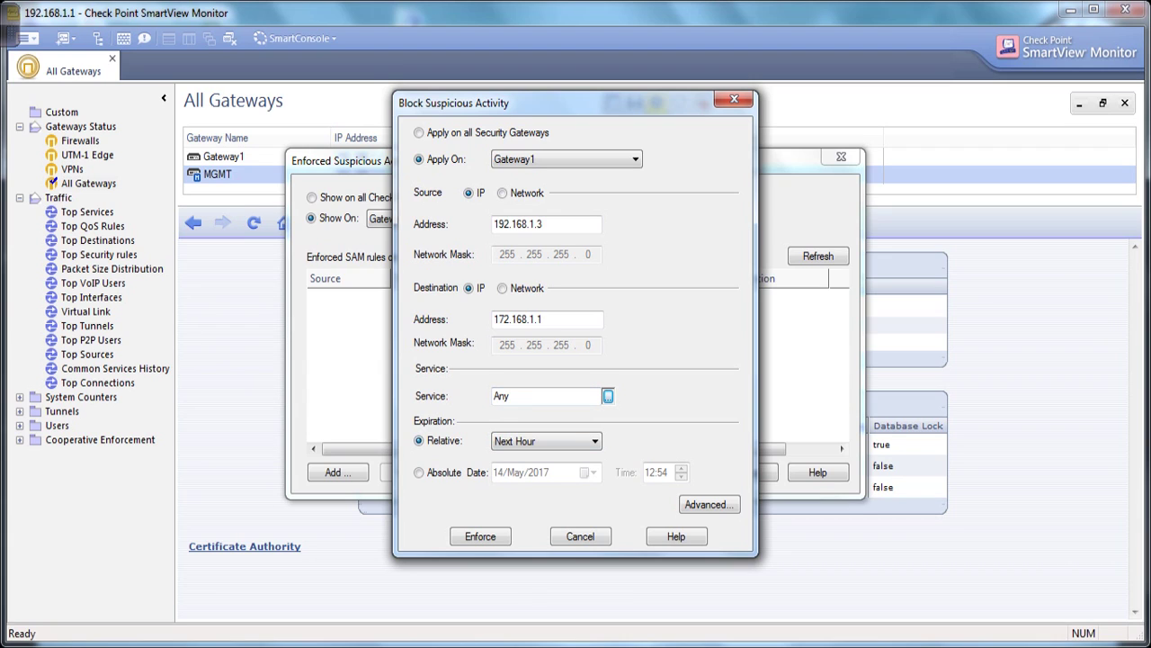
# Step: Set the rule's expiration to the relative period Next 10 Minutes
pyautogui.click(595, 441)
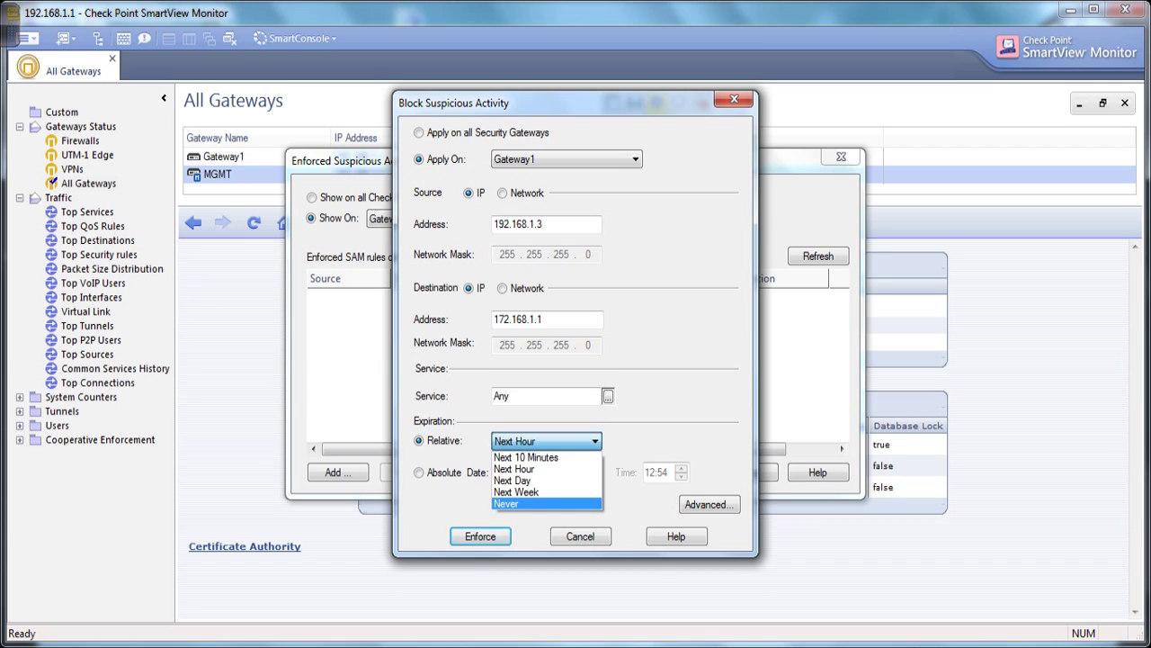
pyautogui.click(526, 457)
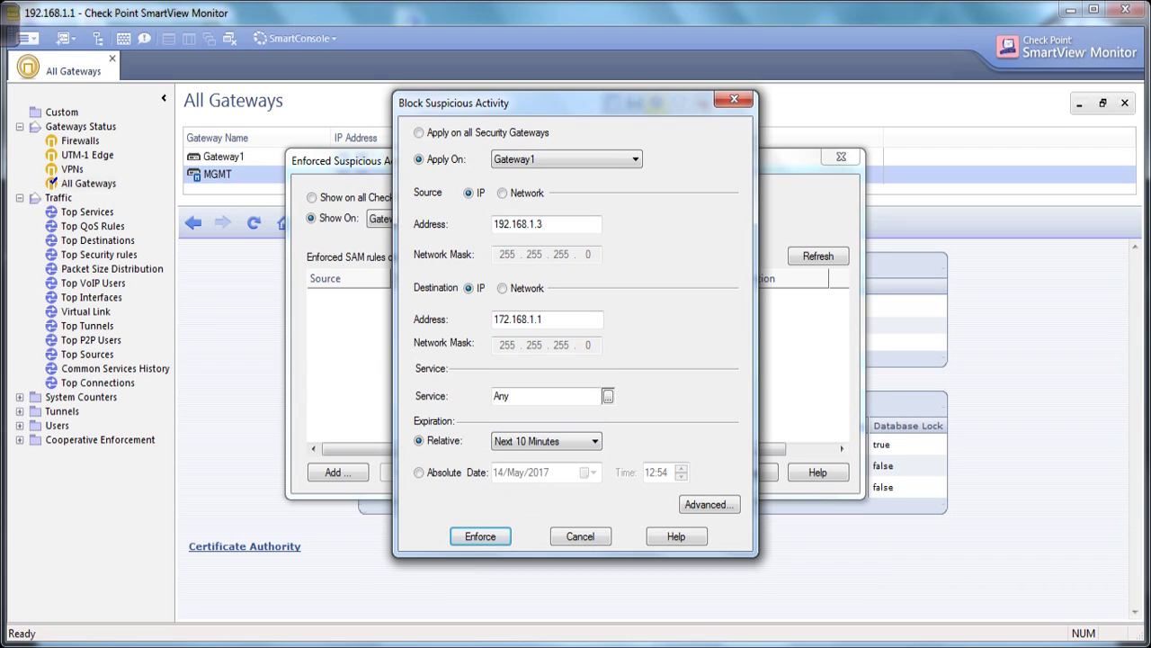
pyautogui.click(419, 472)
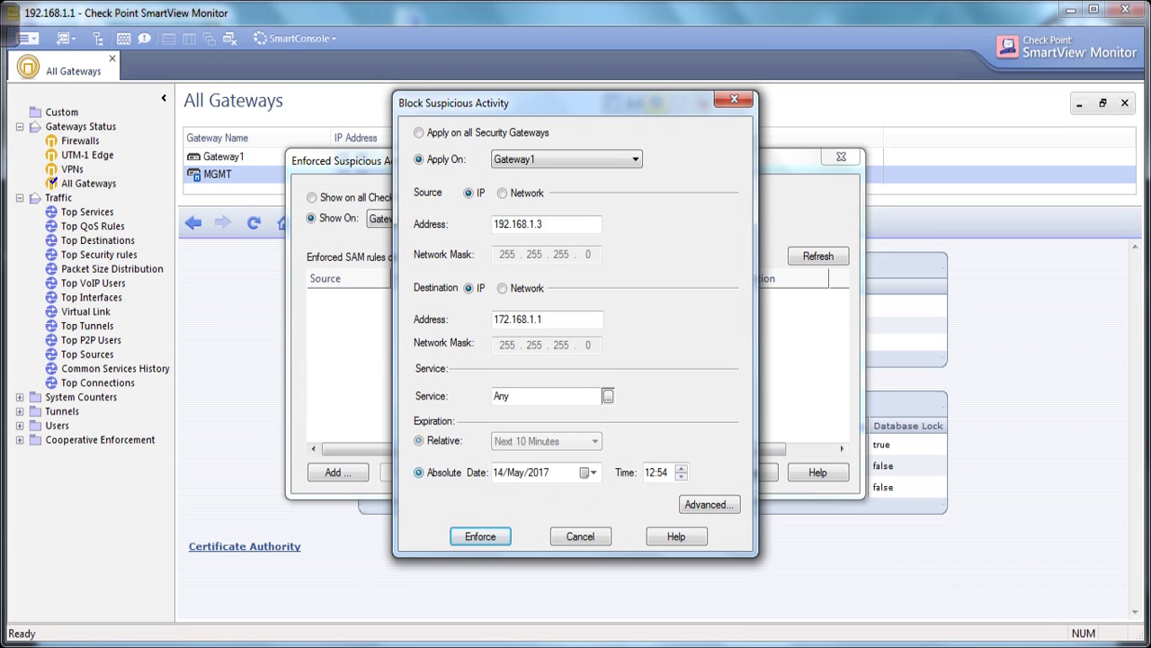
pyautogui.click(419, 441)
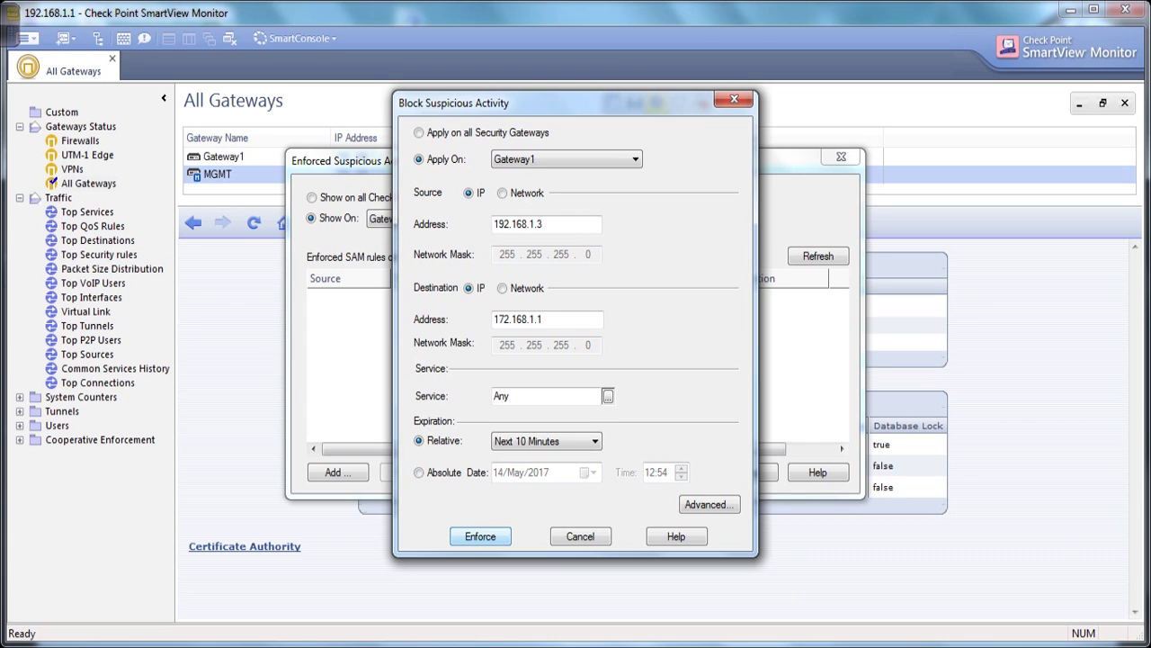
# Step: Open the rule's advanced settings, go through the action choices and keep Drop as the action
pyautogui.click(710, 504)
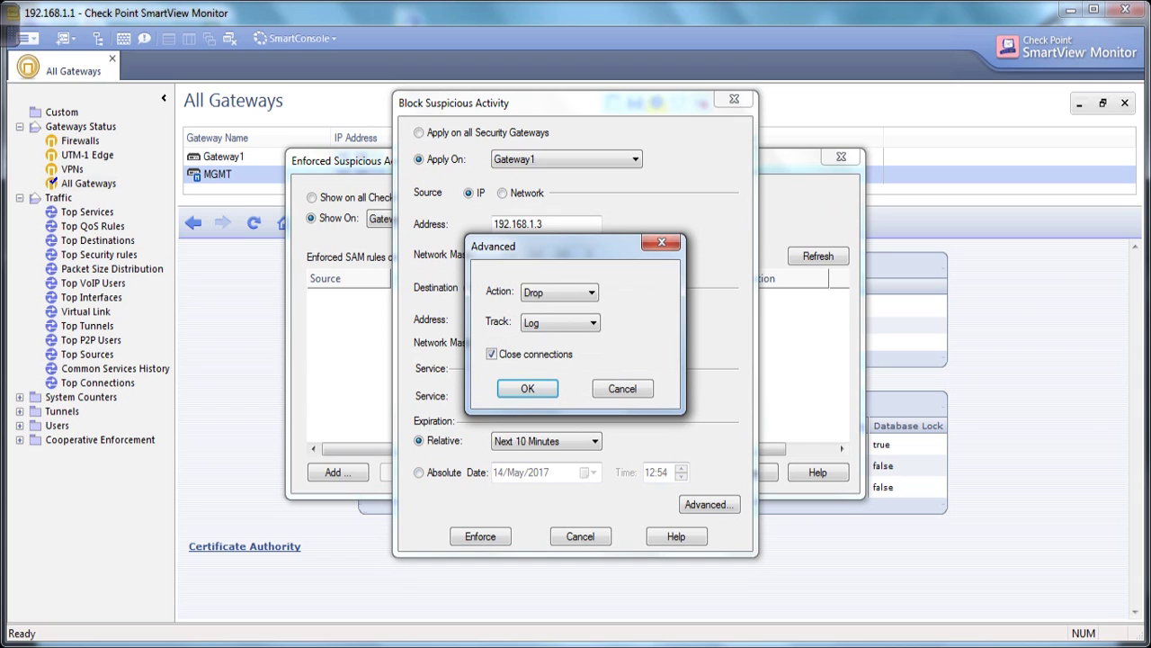
pyautogui.hotkey('alt', 'Down')
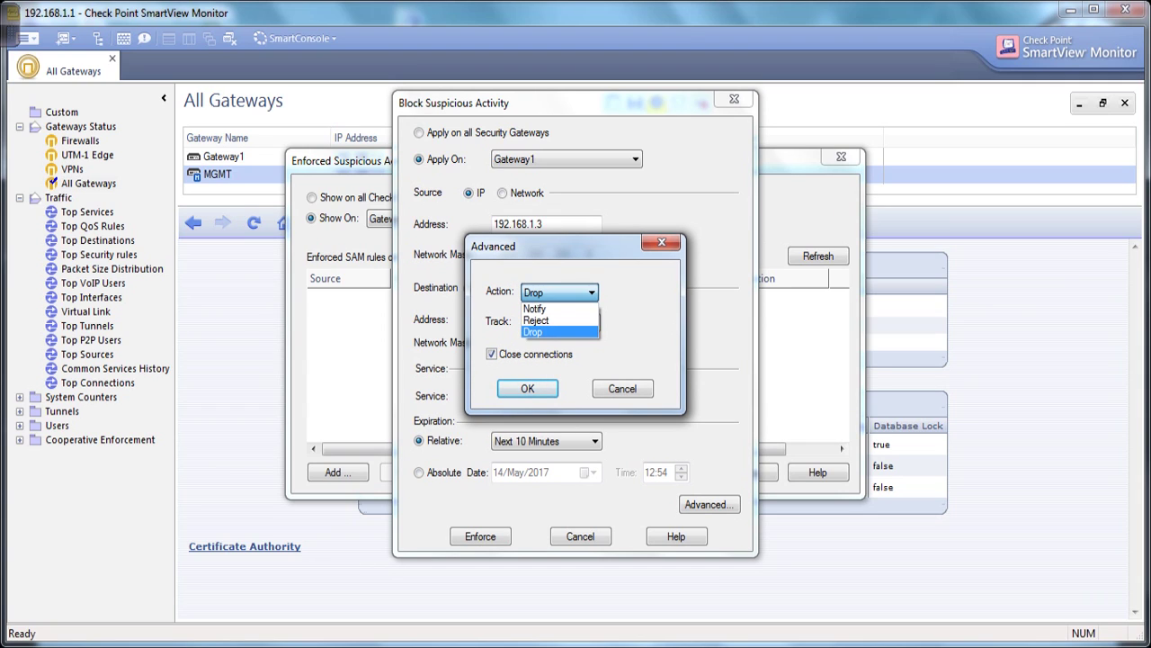
pyautogui.press('Up')
pyautogui.press('Up')
pyautogui.press('Down')
pyautogui.press('Up')
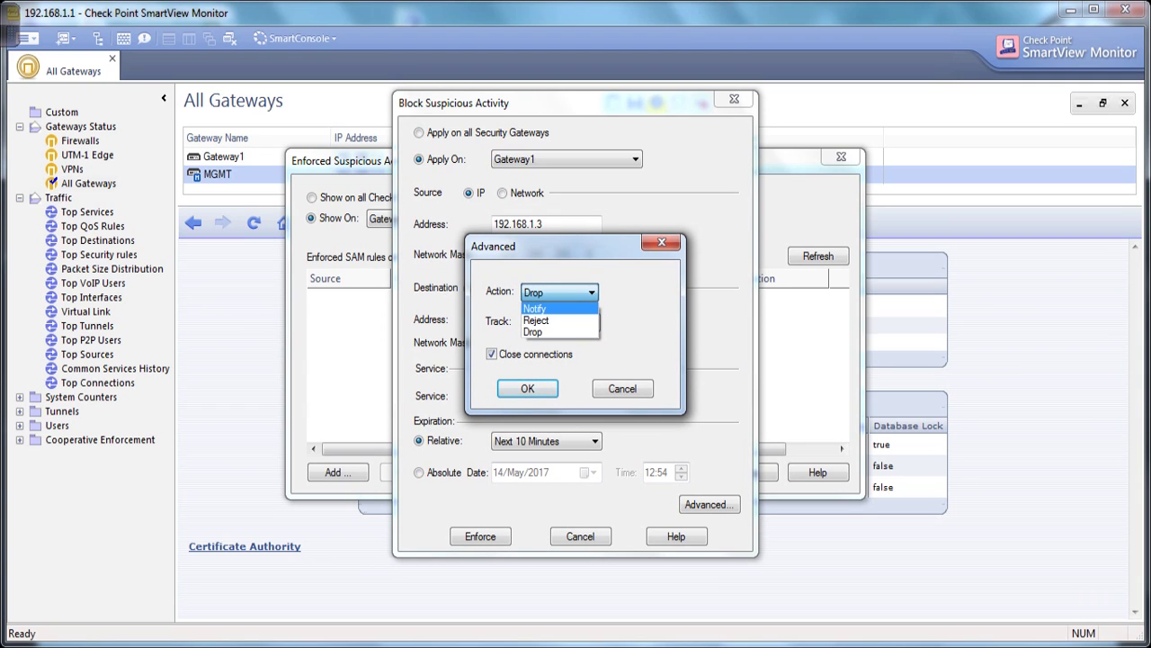
pyautogui.press('Down')
pyautogui.press('Down')
pyautogui.press('Return')
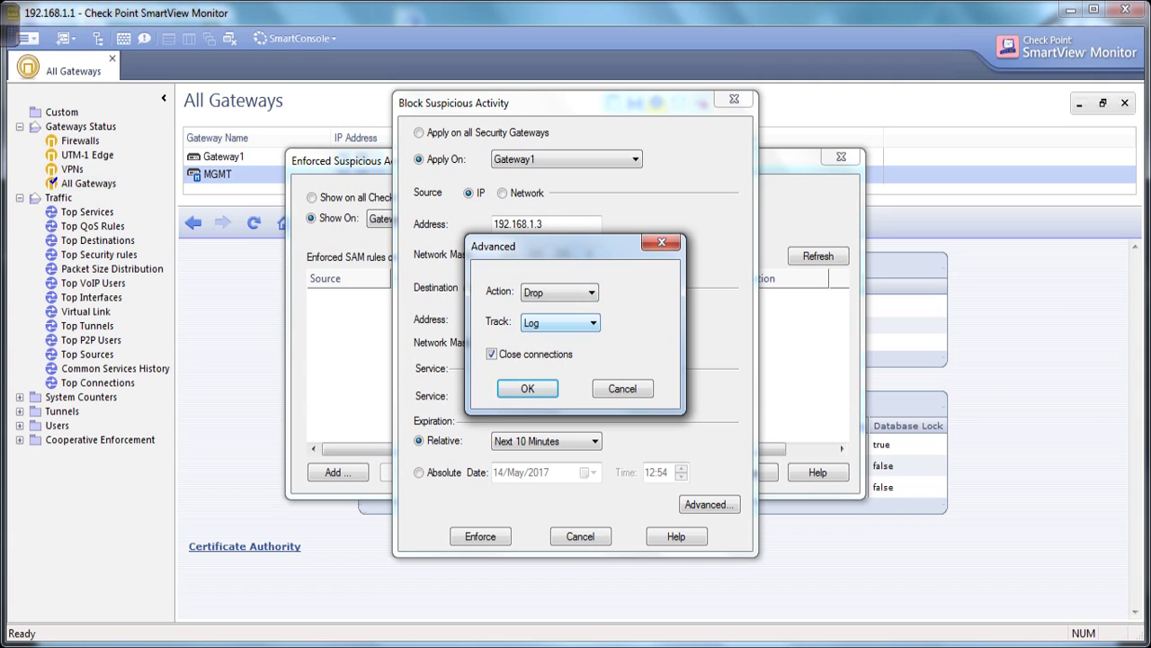
# Step: Try No log and Alert as the rule's tracking option and set tracking back to Log
pyautogui.hotkey('alt', 'Down')
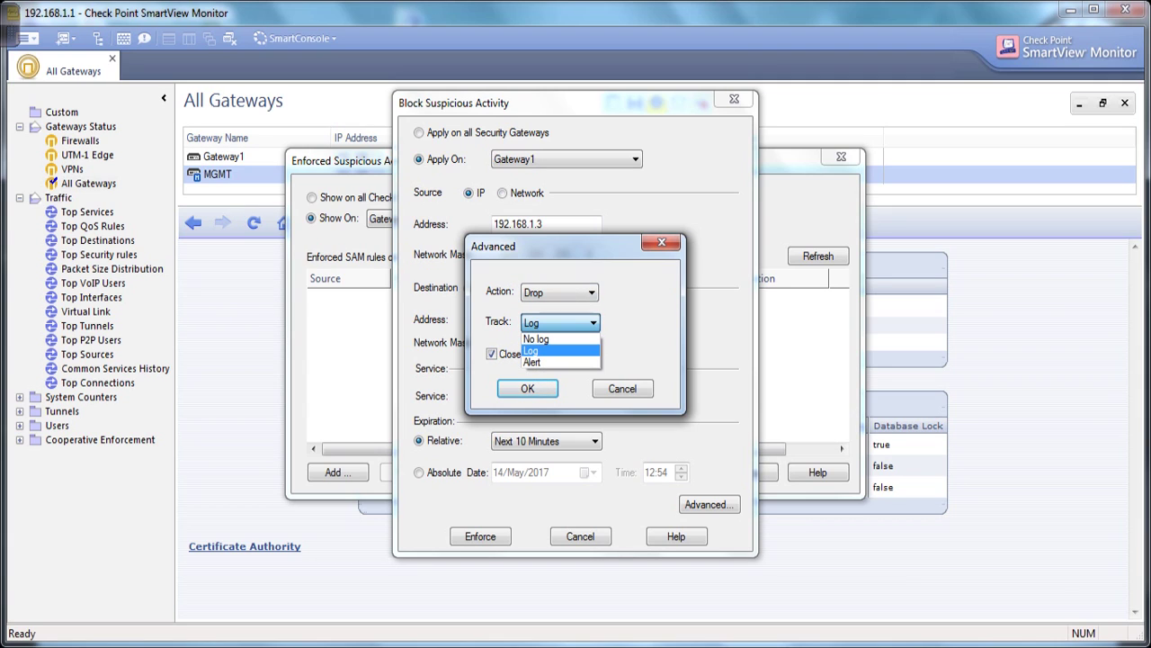
pyautogui.press('Up')
pyautogui.press('Return')
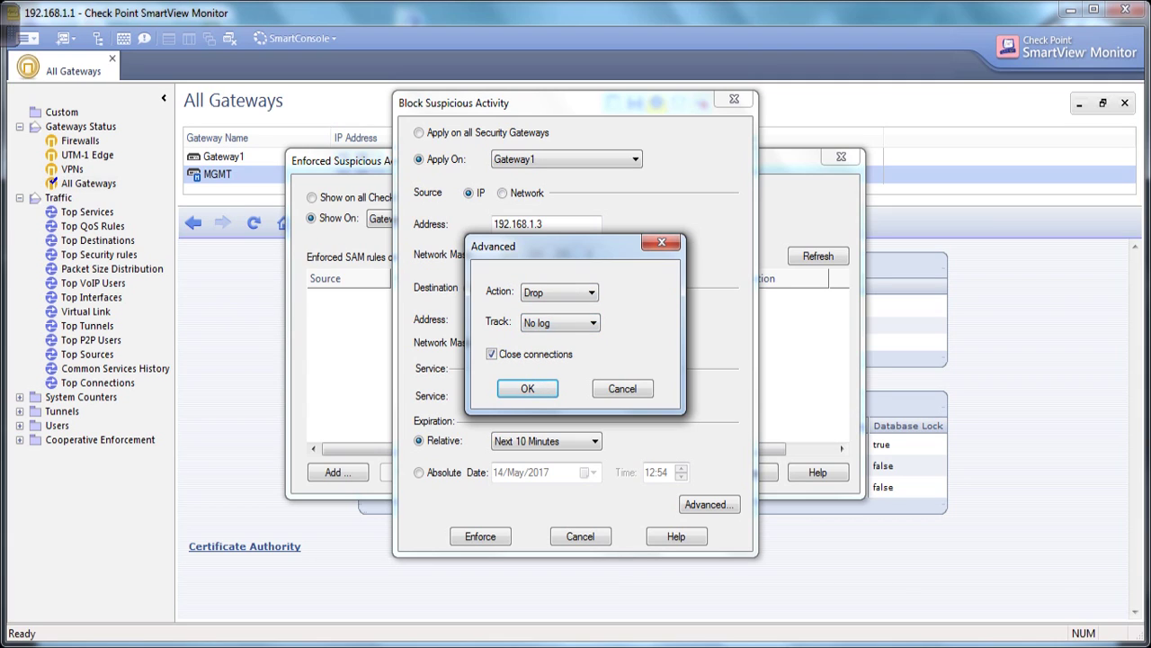
pyautogui.hotkey('alt', 'Down')
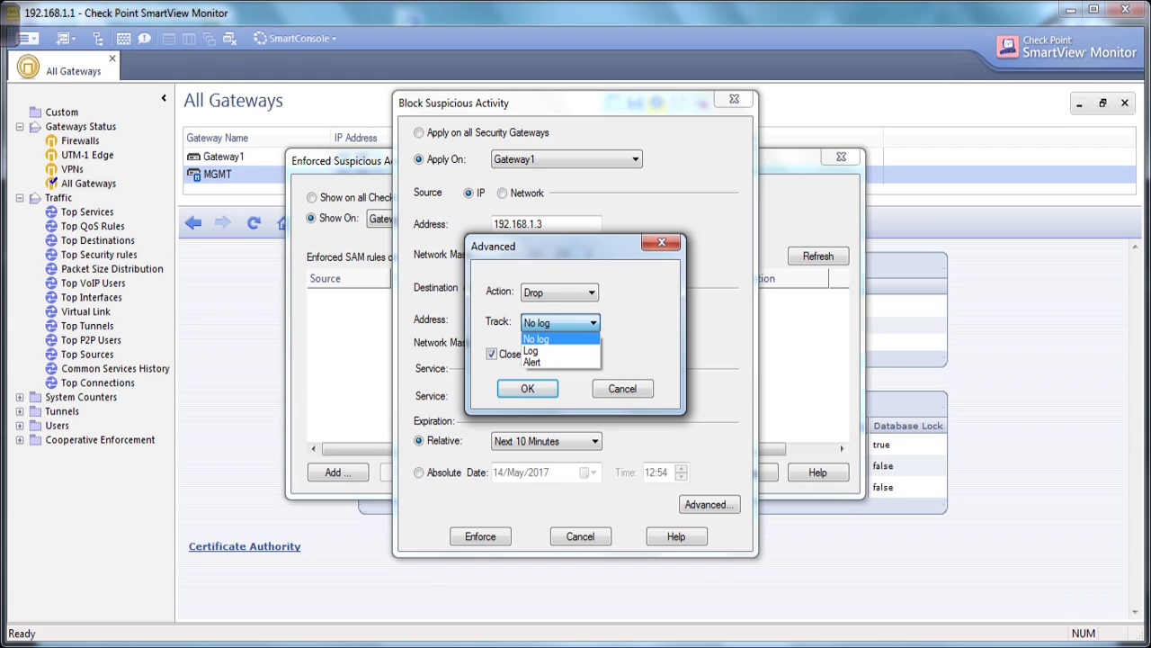
pyautogui.press('Return')
pyautogui.hotkey('alt', 'Down')
pyautogui.press('Down')
pyautogui.press('Down')
pyautogui.press('Return')
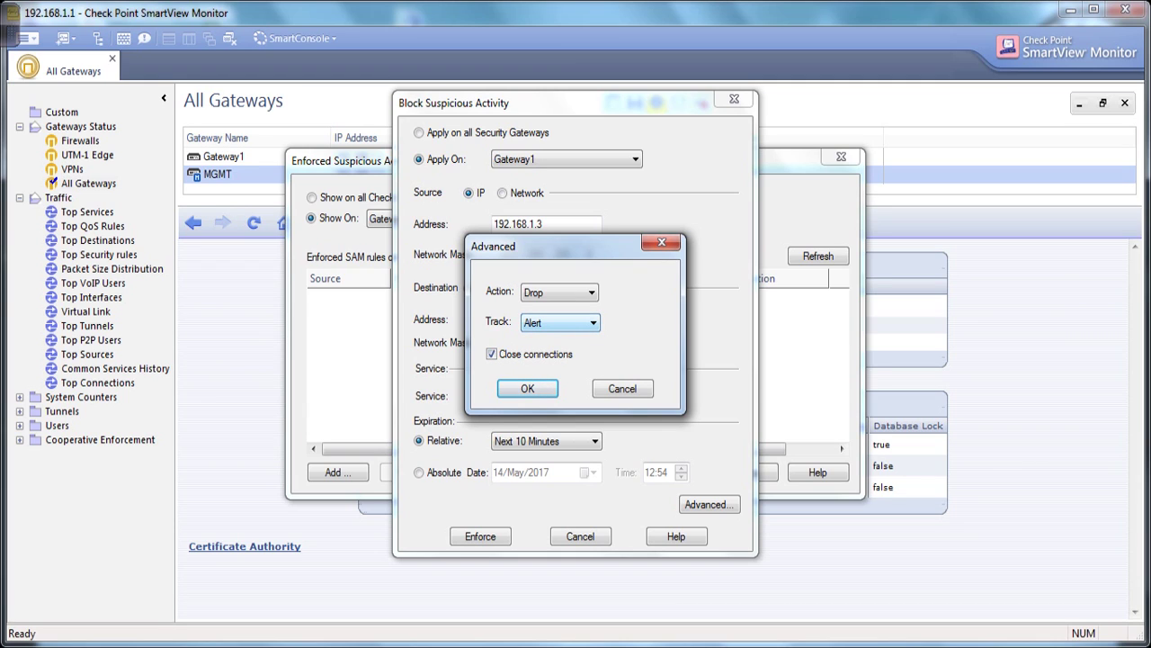
pyautogui.hotkey('alt', 'Down')
pyautogui.press('Up')
pyautogui.press('Return')
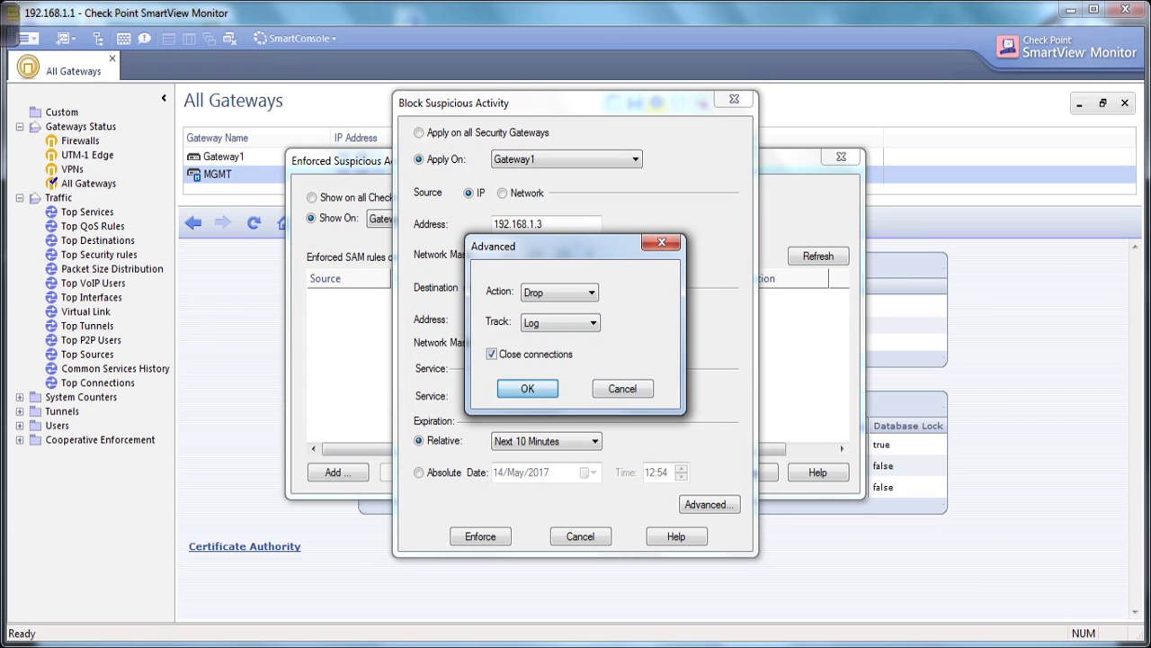
# Step: Accept the advanced settings and enforce the suspicious activity blocking rule on Gateway1
pyautogui.press('Return')
pyautogui.press('Tab')
pyautogui.press('Return')
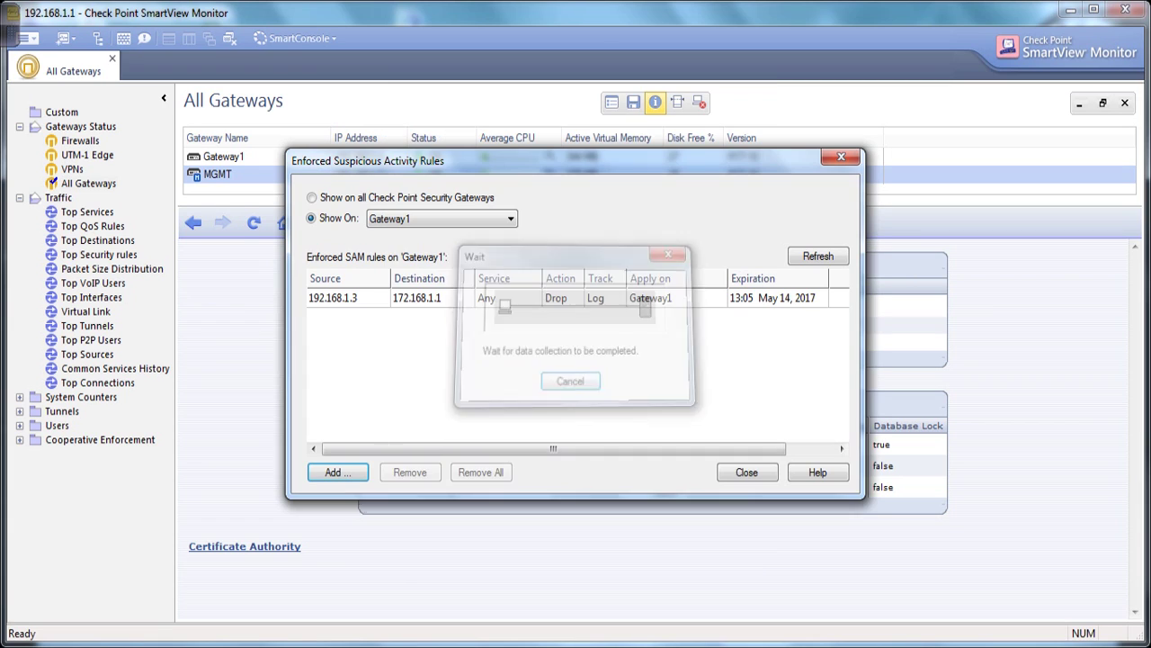
# Step: Switch to the command prompt, ping 172.168.1.1 again and minimize the window
pyautogui.hotkey('alt', 'Tab')
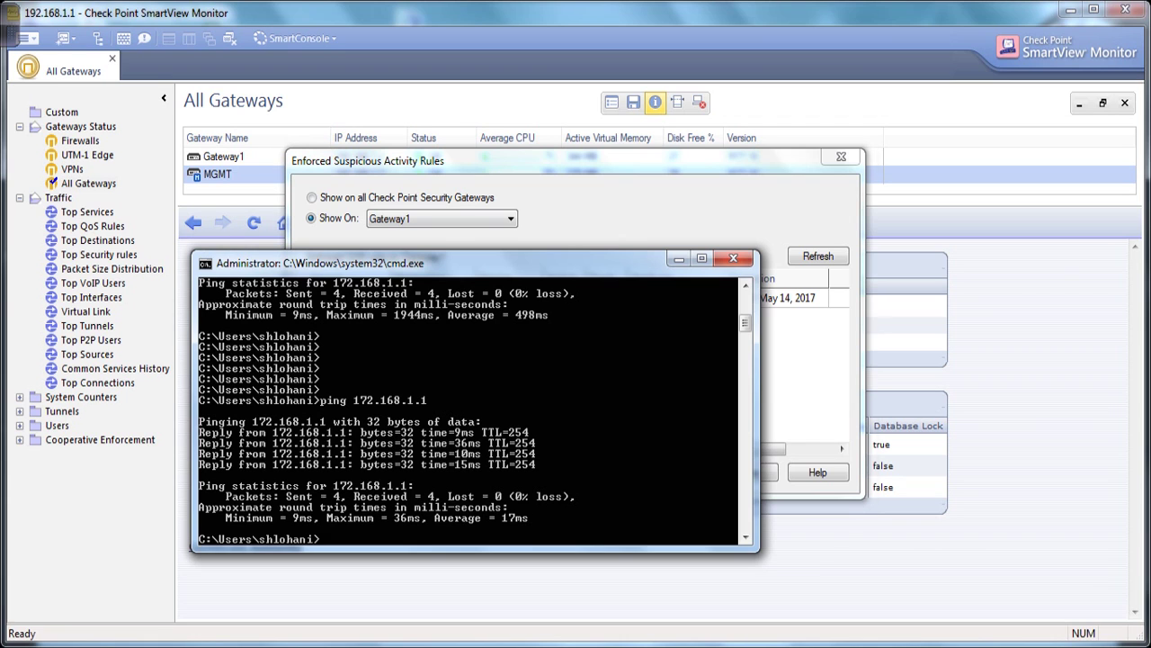
pyautogui.press('Up')
pyautogui.press('Return')
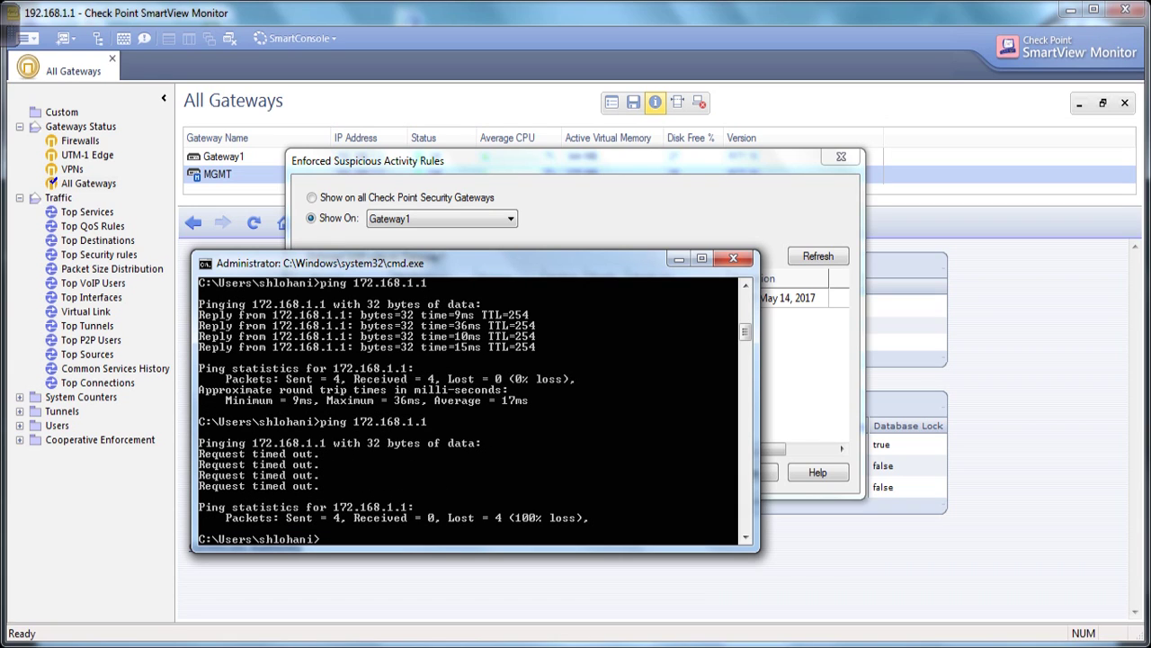
pyautogui.click(679, 258)
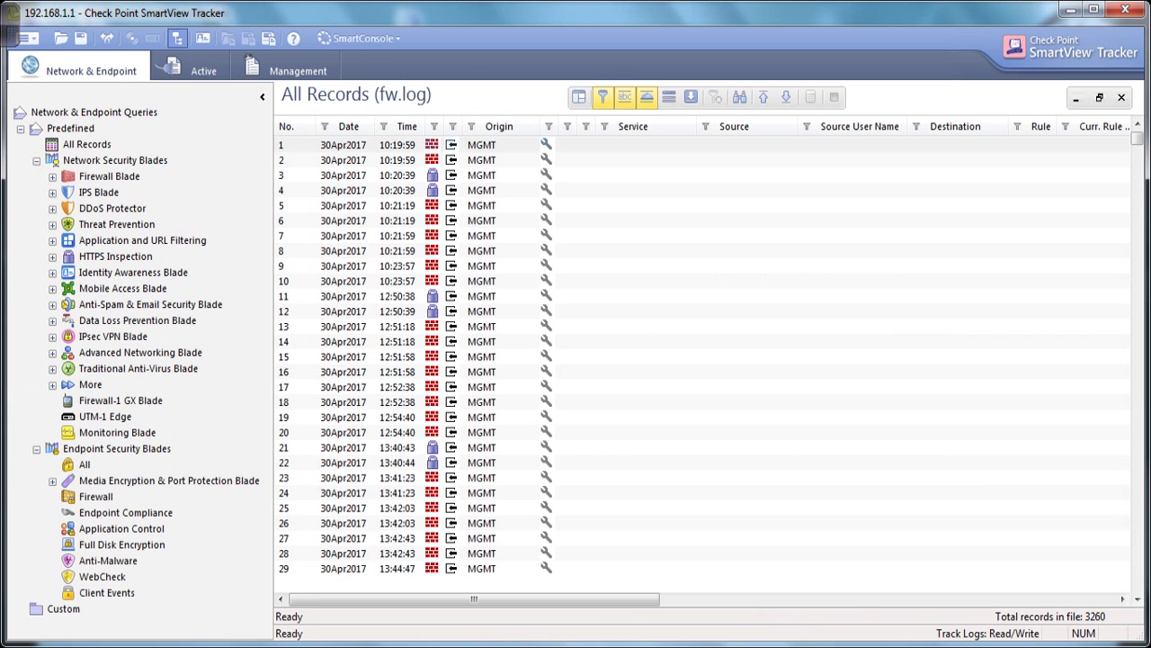
# Step: In SmartView Tracker, turn on automatic scrolling for All Records, go to the latest entries and open the FW1_sam record's details
pyautogui.click(691, 96)
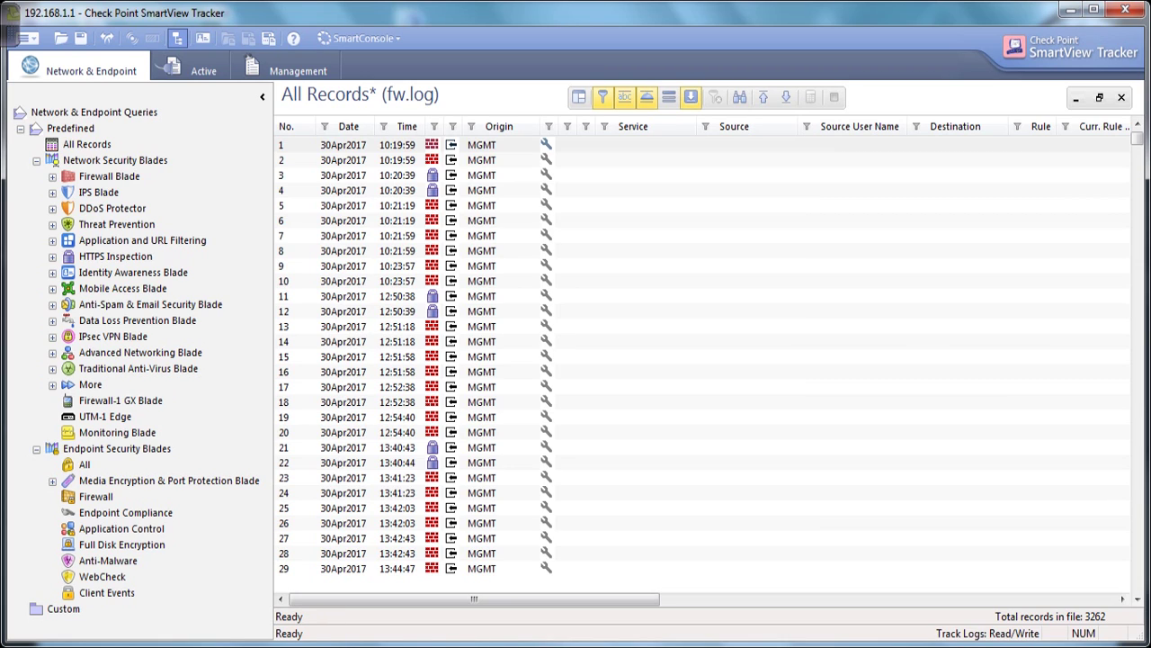
pyautogui.click(785, 97)
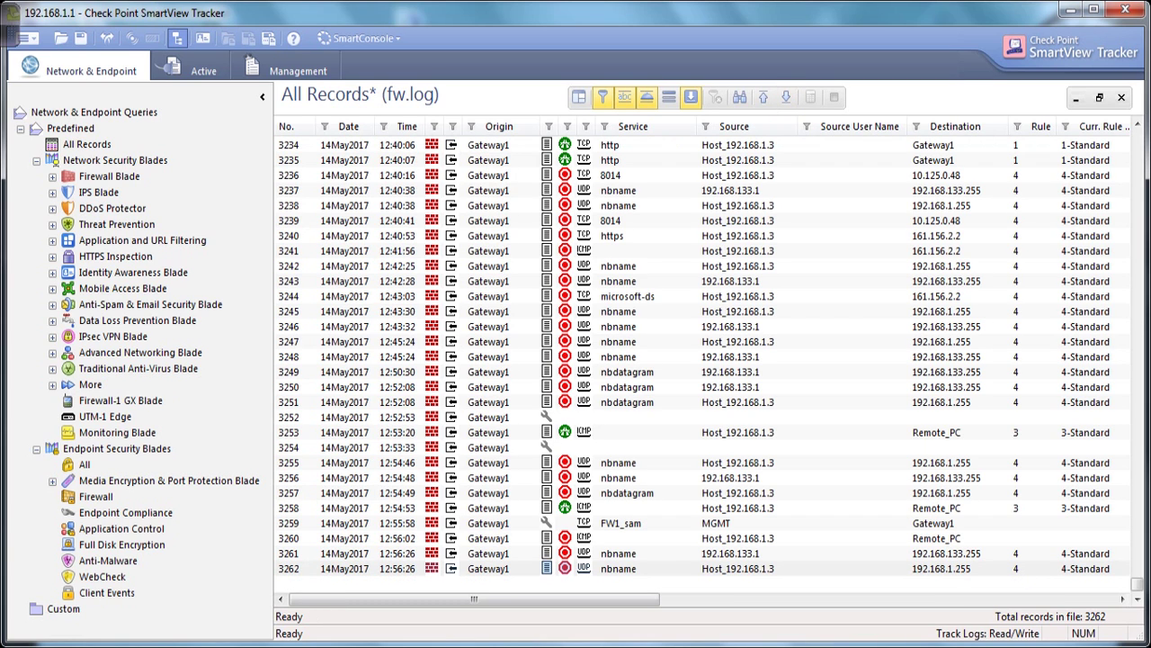
pyautogui.click(716, 522)
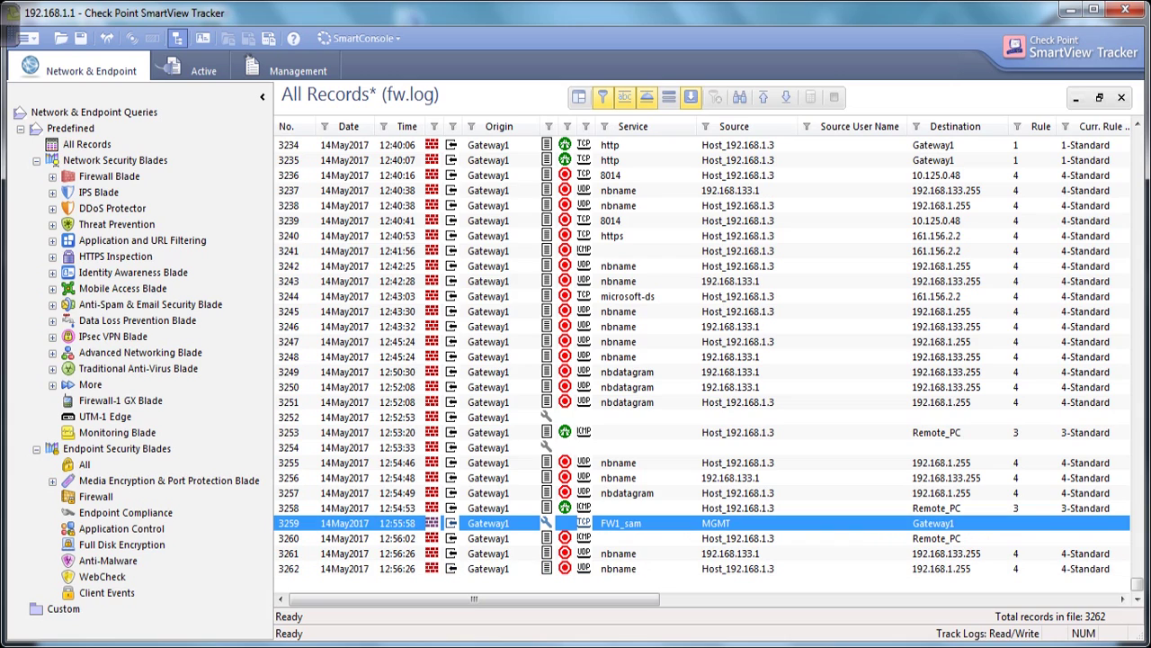
pyautogui.doubleClick(716, 523)
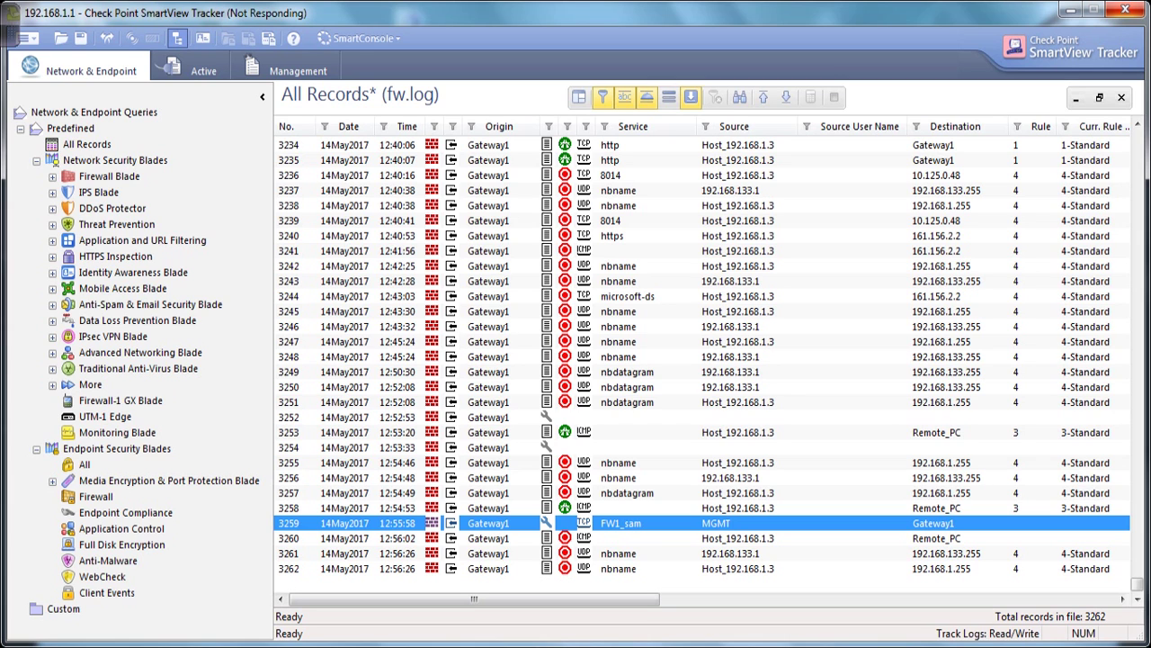
# Step: Return to the command prompt, rerun the ping to 172.168.1.1 and move the window out of the way
pyautogui.moveTo(806, 646)
pyautogui.click(806, 580)
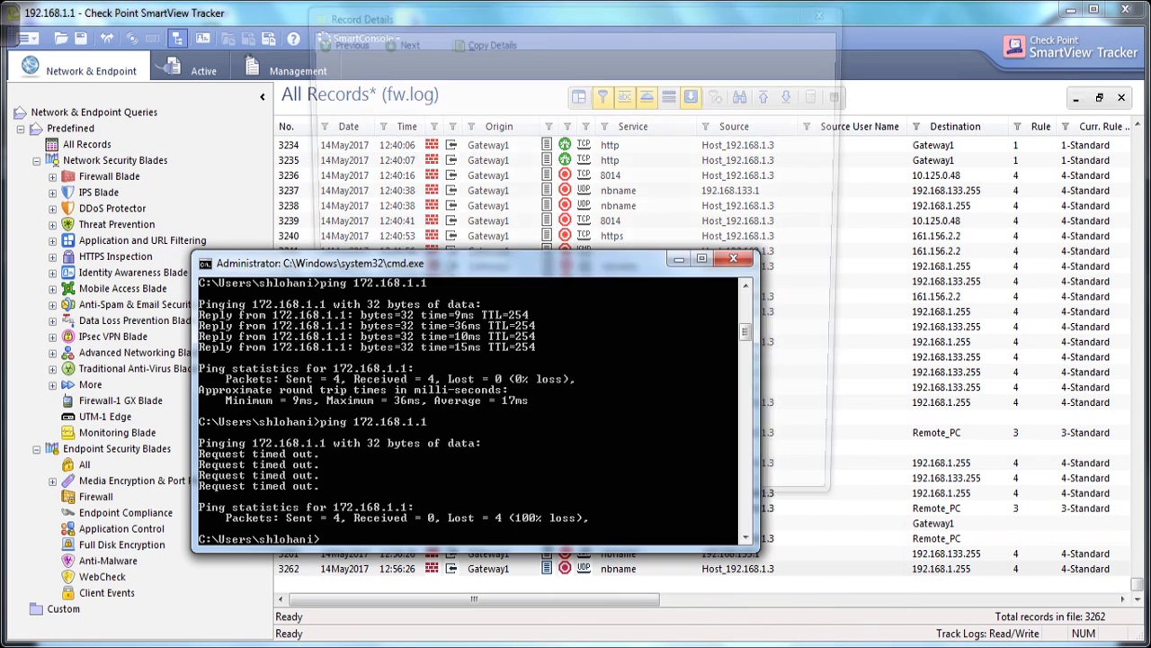
pyautogui.press('Up')
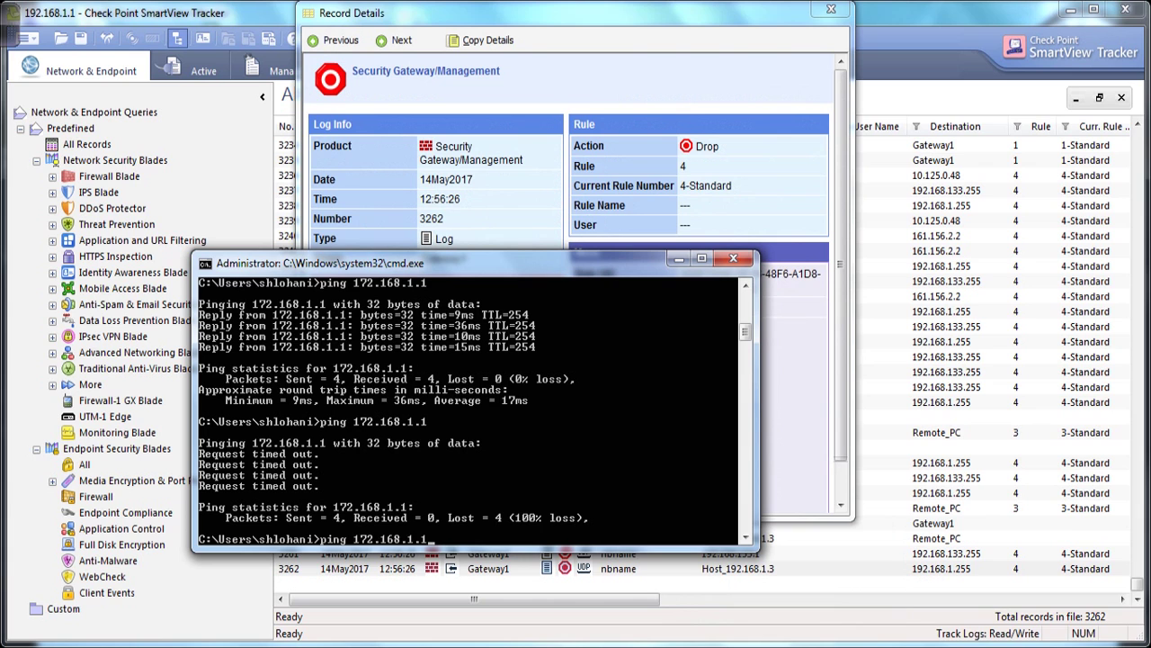
pyautogui.press('Return')
pyautogui.moveTo(576, 262); pyautogui.dragTo(587, 327)
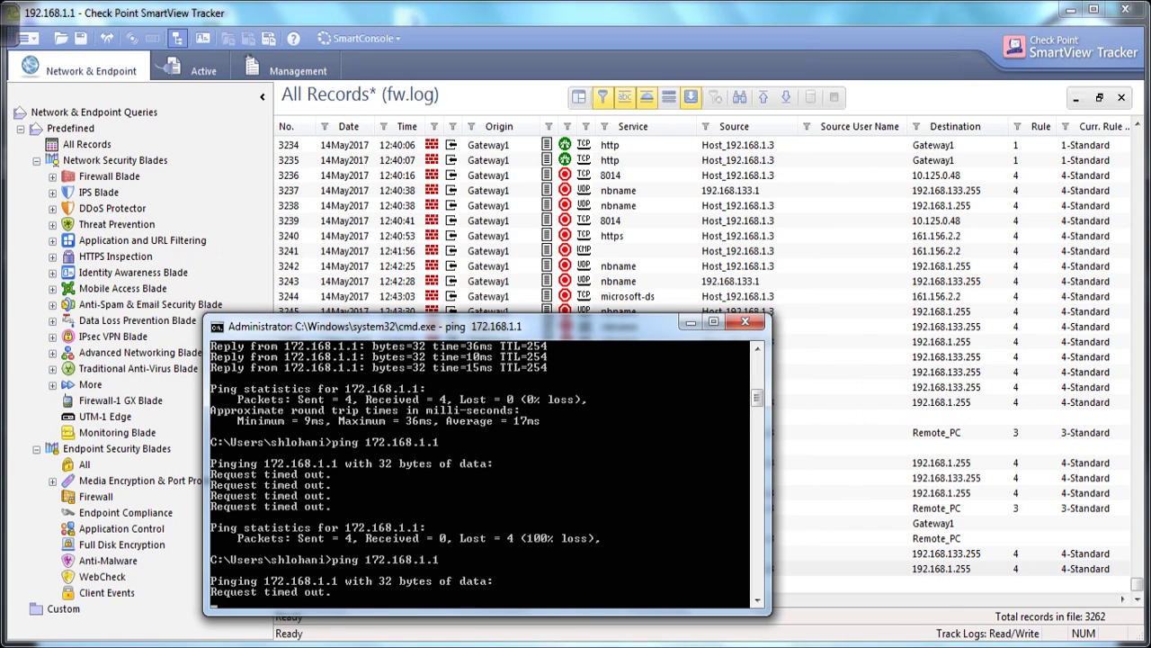
pyautogui.moveTo(449, 327); pyautogui.dragTo(305, 166)
# Step: Go to the newest log record in SmartView Tracker, open its details and highlight the message_info line under Information
pyautogui.click(786, 97)
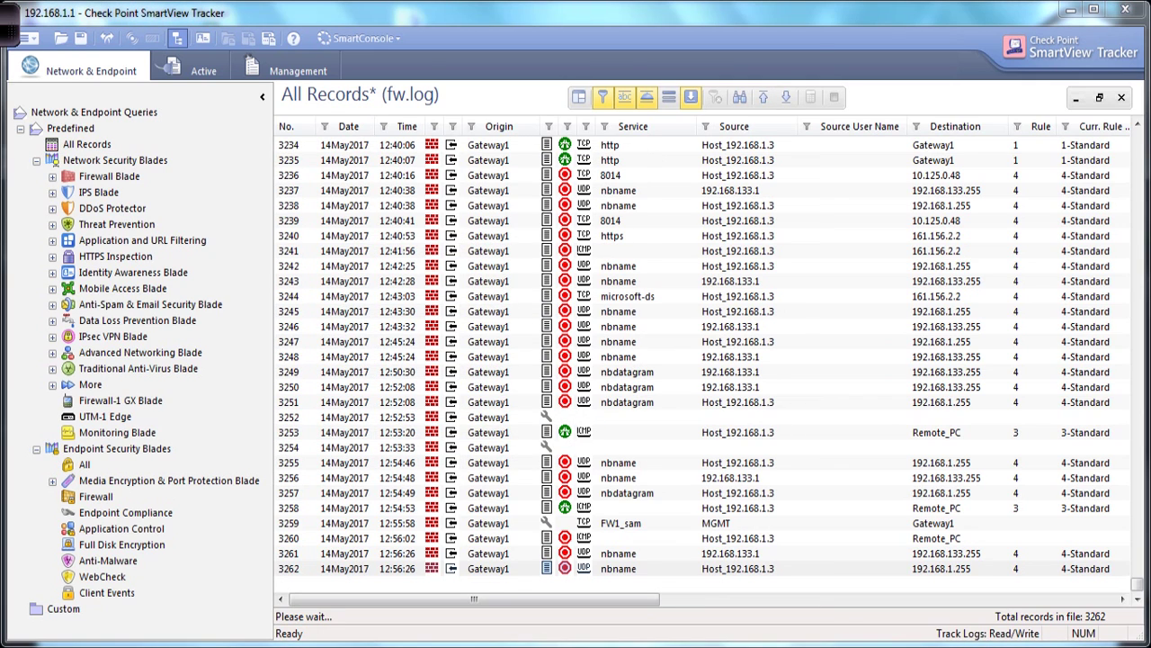
pyautogui.moveTo(9, 25)
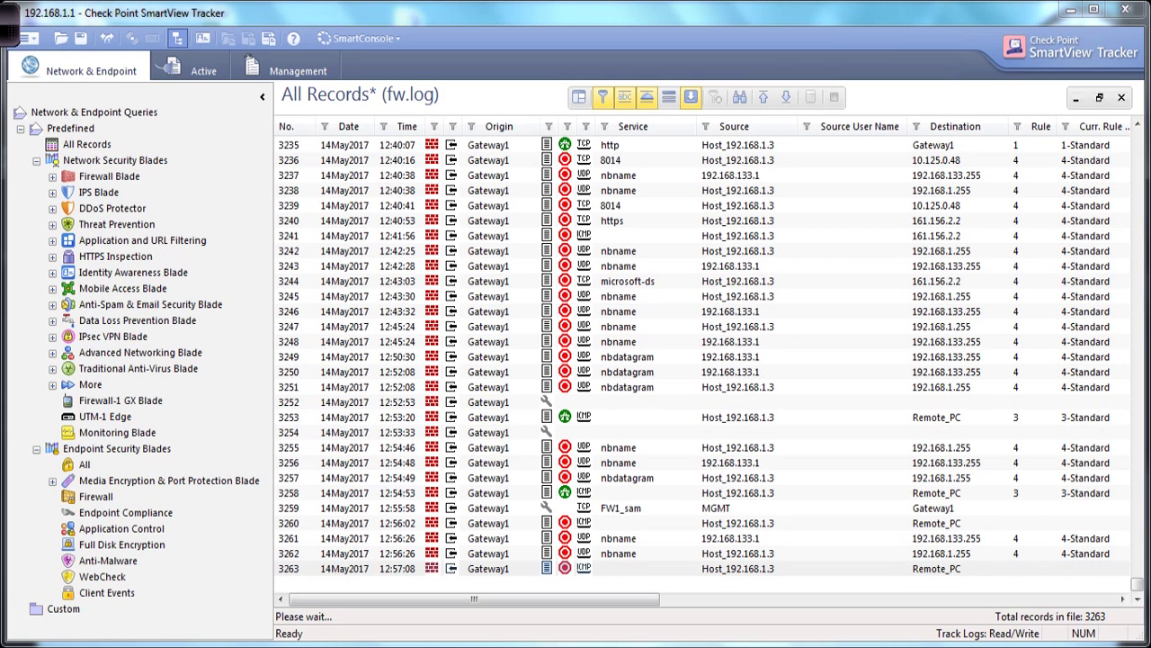
pyautogui.click(701, 569)
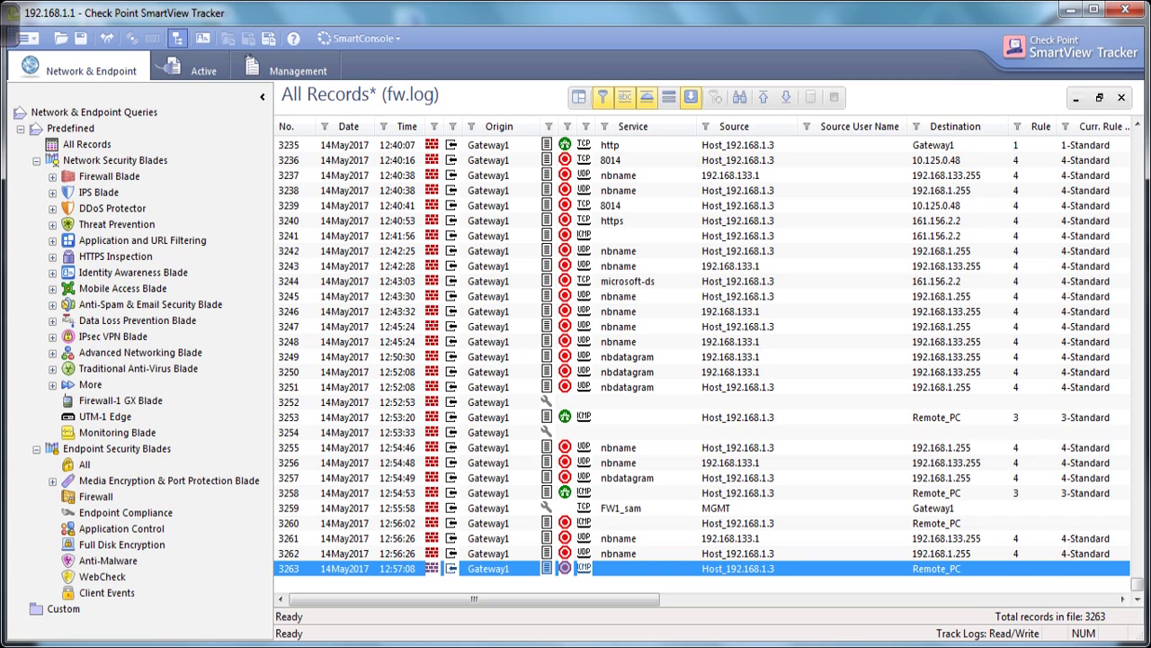
pyautogui.press('Return')
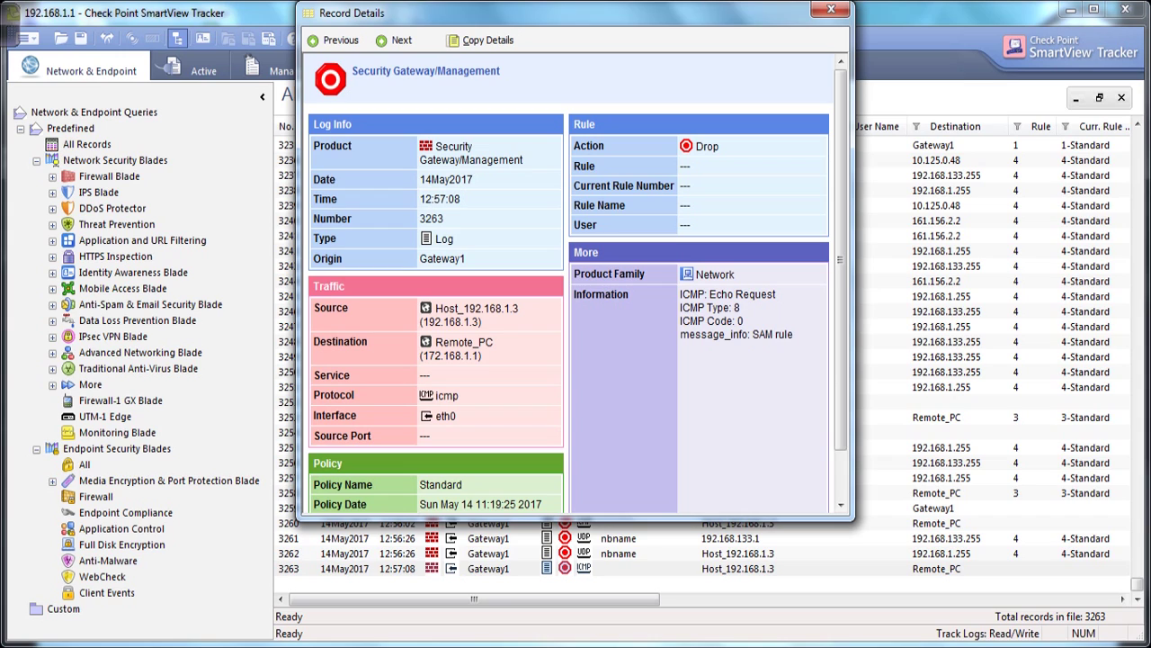
pyautogui.moveTo(794, 334); pyautogui.dragTo(680, 335)
pyautogui.click(720, 378)
pyautogui.moveTo(793, 334); pyautogui.dragTo(680, 333)
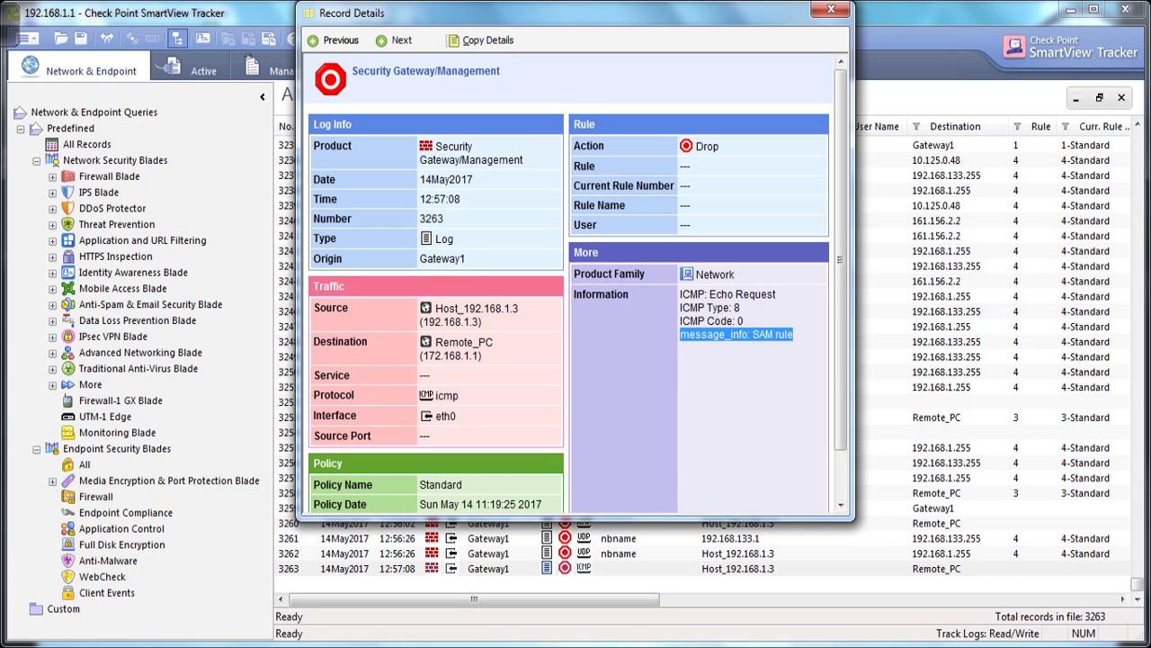
# Step: Examine the record's Rule field, message information and action, and close the record details
pyautogui.scroll(-1, 576, 283)
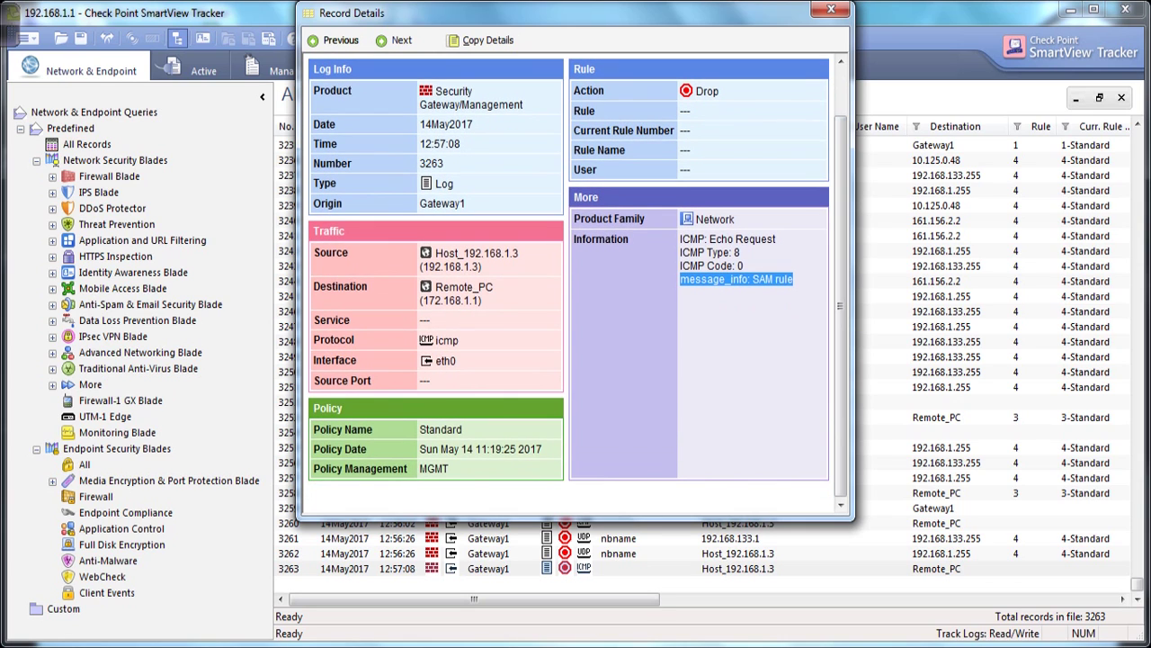
pyautogui.doubleClick(685, 112)
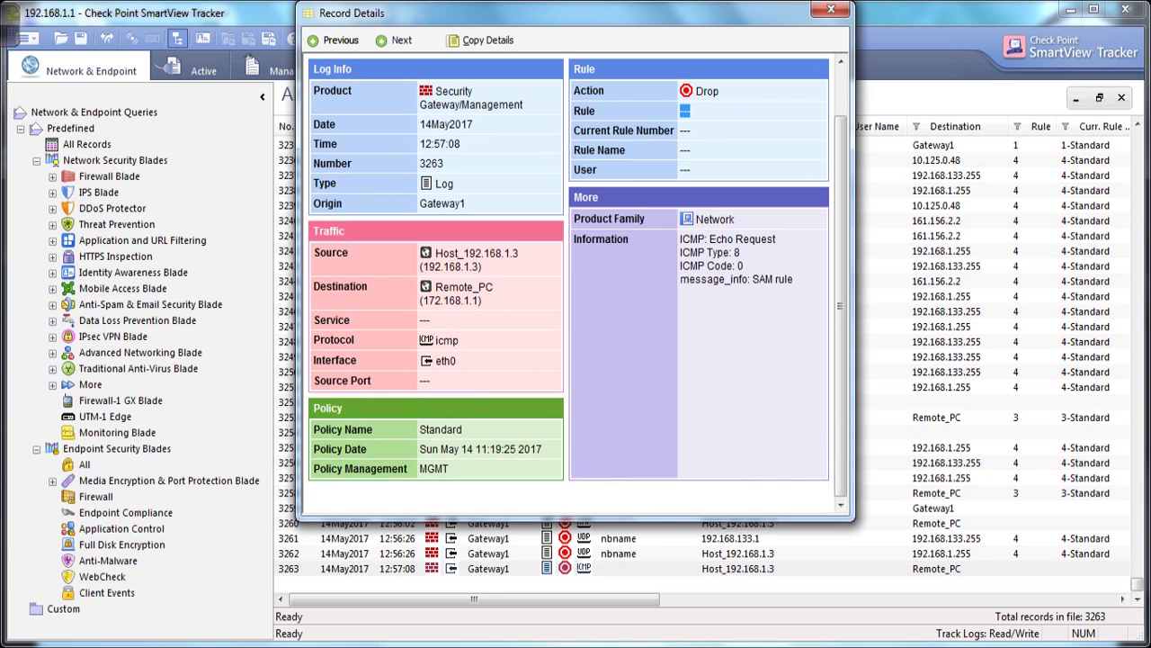
pyautogui.doubleClick(425, 381)
pyautogui.doubleClick(685, 110)
pyautogui.moveTo(750, 279); pyautogui.dragTo(795, 279)
pyautogui.click(779, 304)
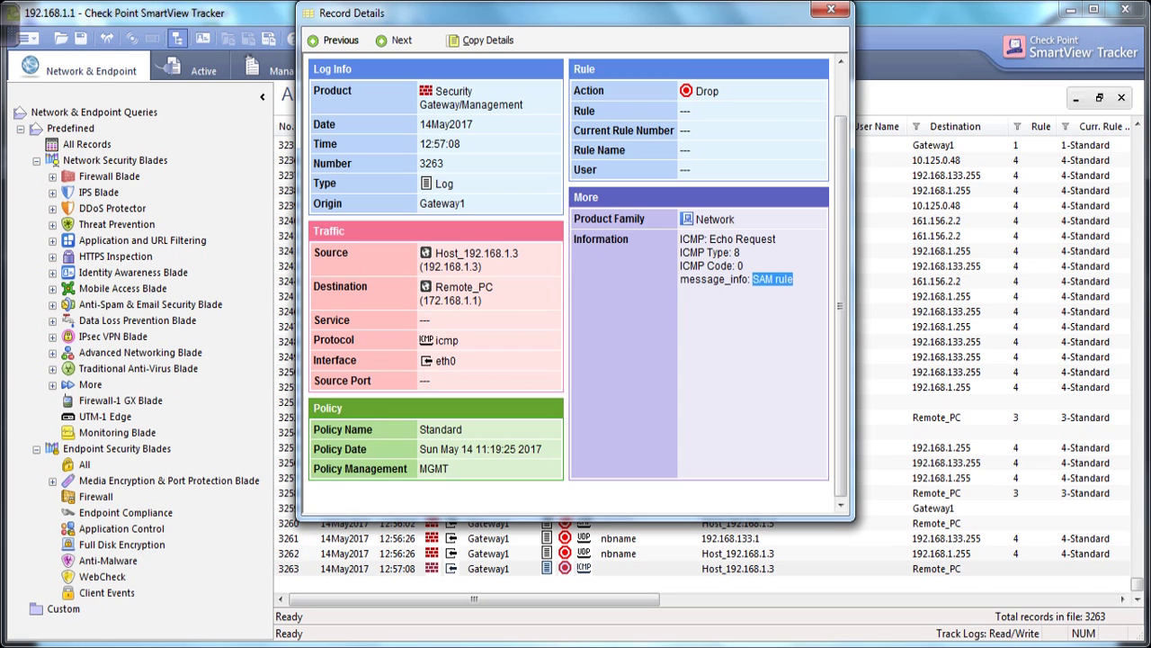
pyautogui.scroll(2, 576, 270)
pyautogui.scroll(-1, 793, 321)
pyautogui.moveTo(794, 322); pyautogui.dragTo(753, 320)
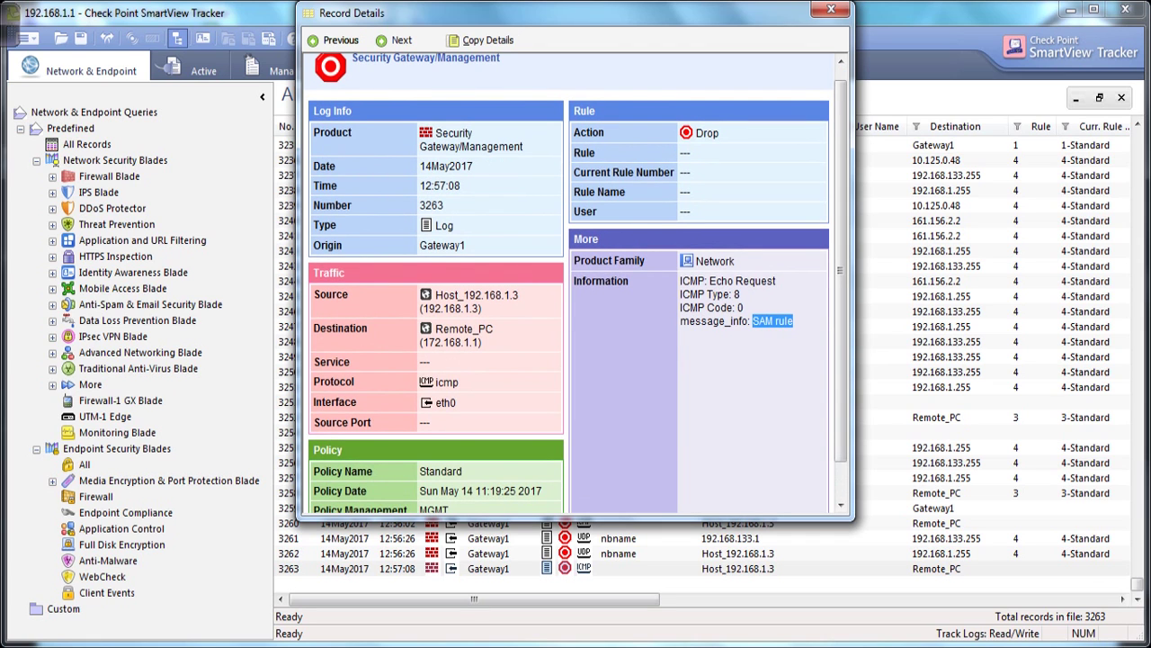
pyautogui.moveTo(719, 133); pyautogui.dragTo(704, 133)
pyautogui.click(830, 10)
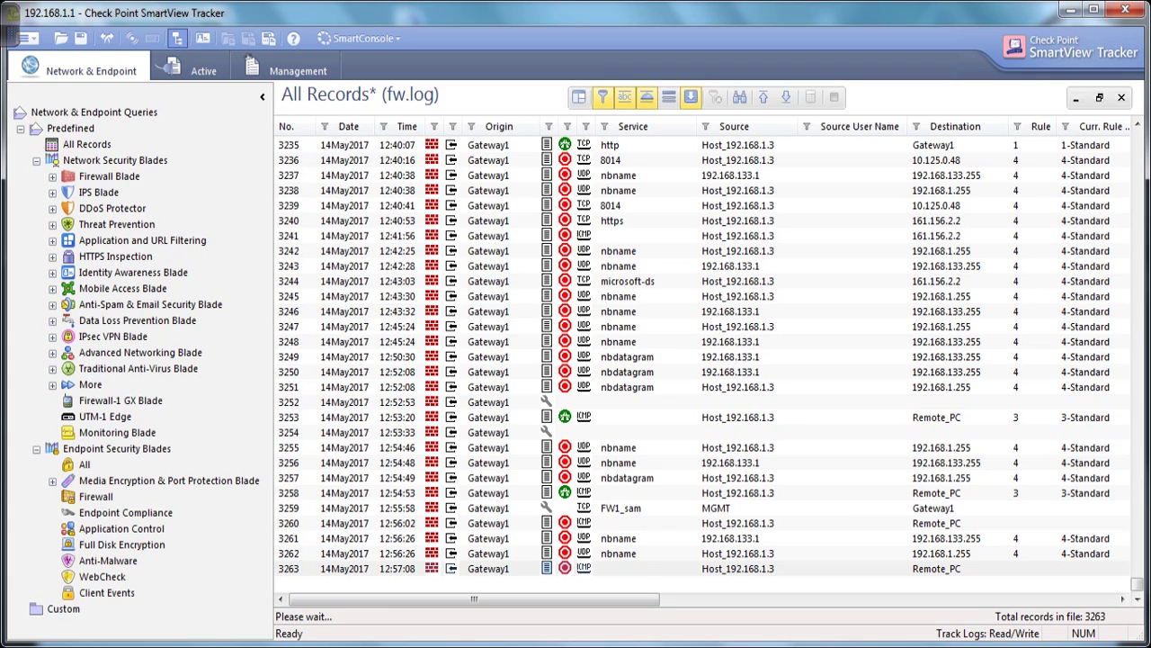
# Step: Switch to the 192.168.1.1 SmartView Monitor window and close the Enforced Suspicious Activity Rules dialog
pyautogui.click(688, 576)
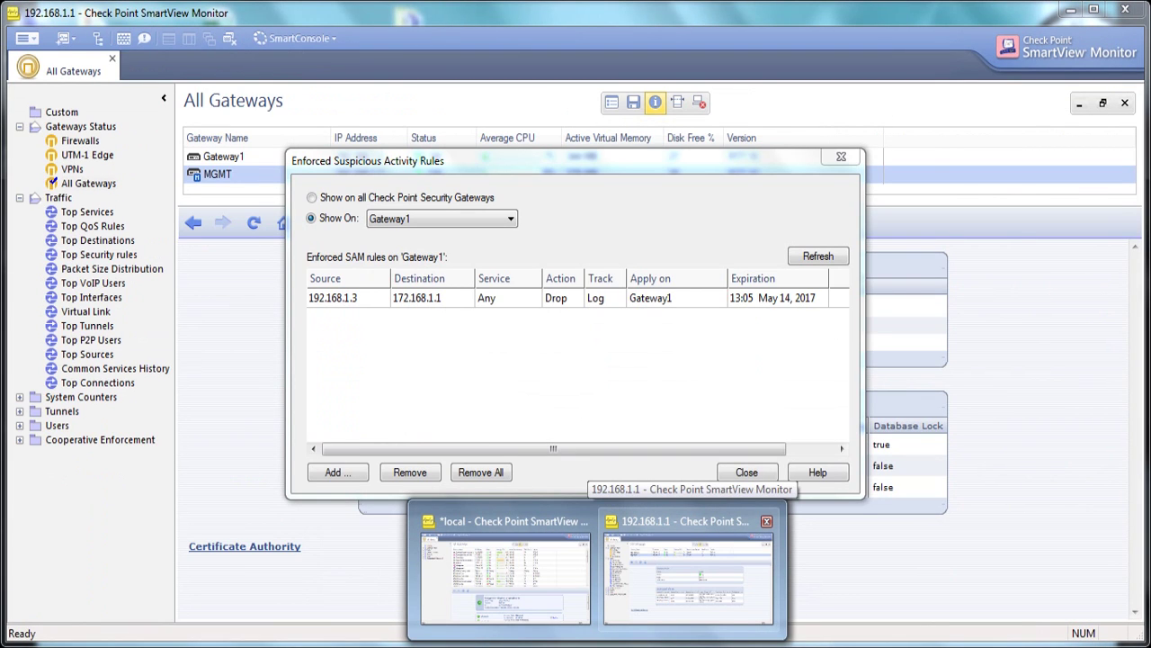
pyautogui.click(688, 576)
pyautogui.press('Escape')
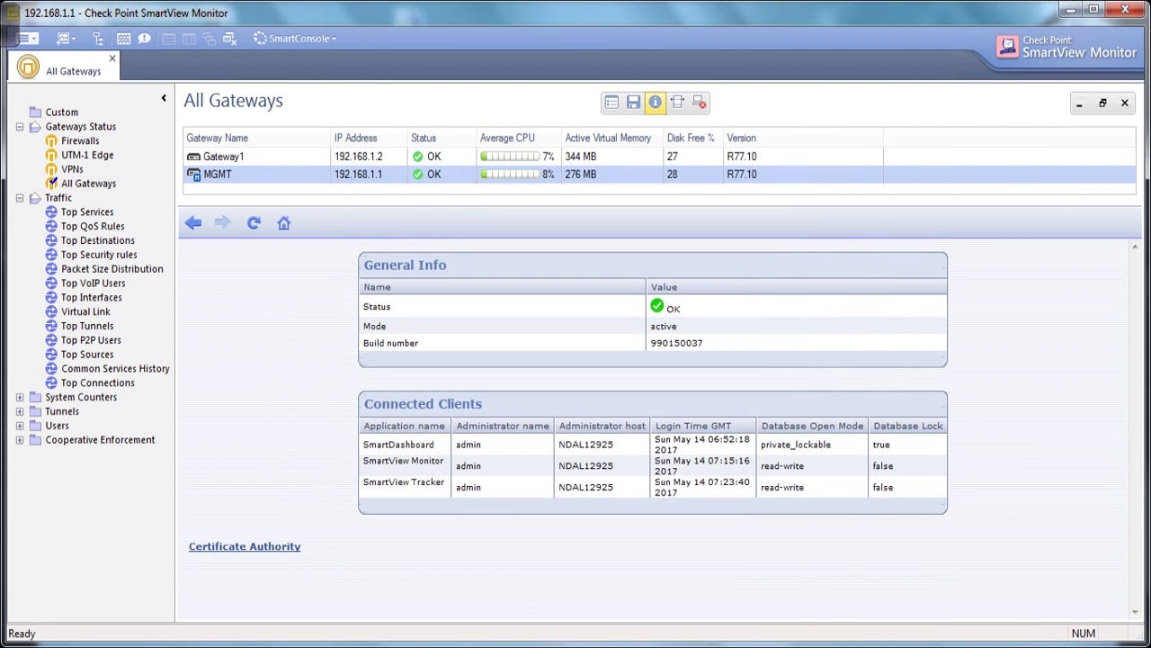
# Step: Close the 192.168.1.1 SmartView Monitor and SmartView Tracker without saving the changes to the All Records query
pyautogui.click(1125, 10)
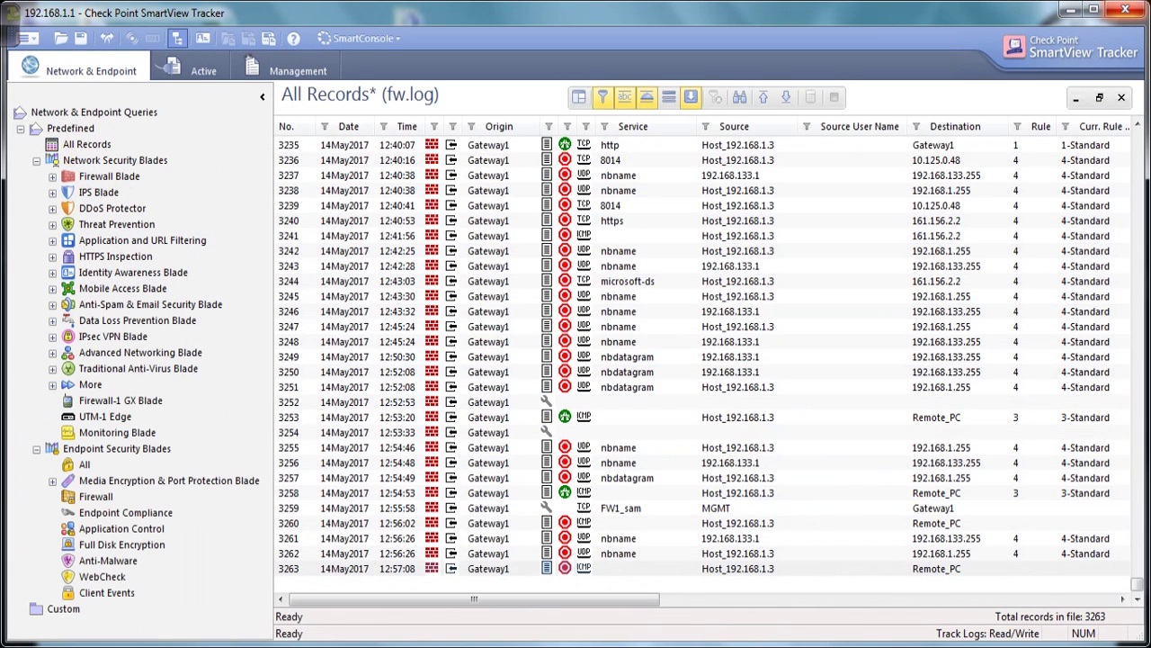
pyautogui.click(1125, 9)
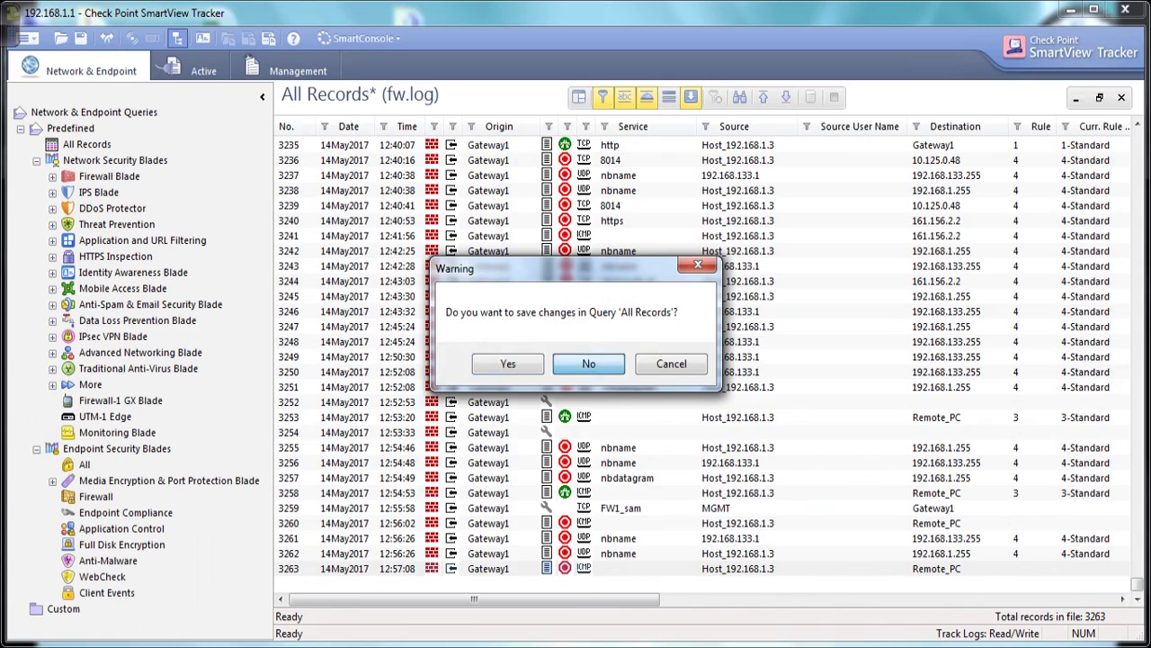
pyautogui.click(589, 364)
# Step: In the local SmartView Monitor, go through the details of several gateways, from Corporate-gw to Remote-3-gw and Remote-5-gw
pyautogui.click(601, 161)
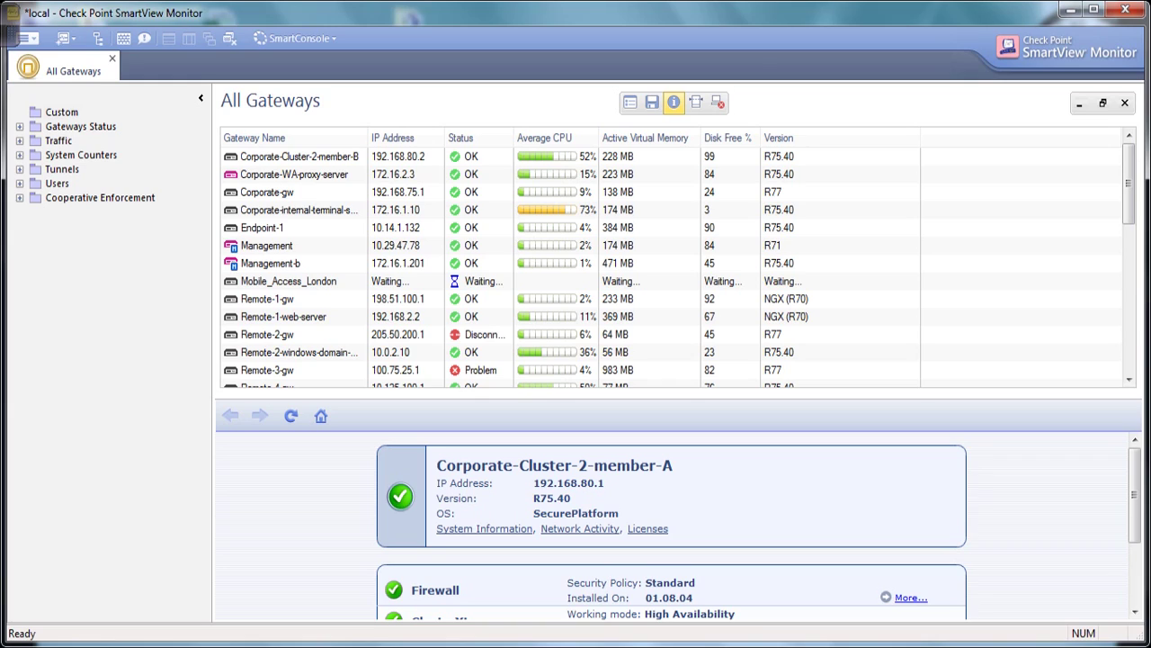
pyautogui.click(267, 193)
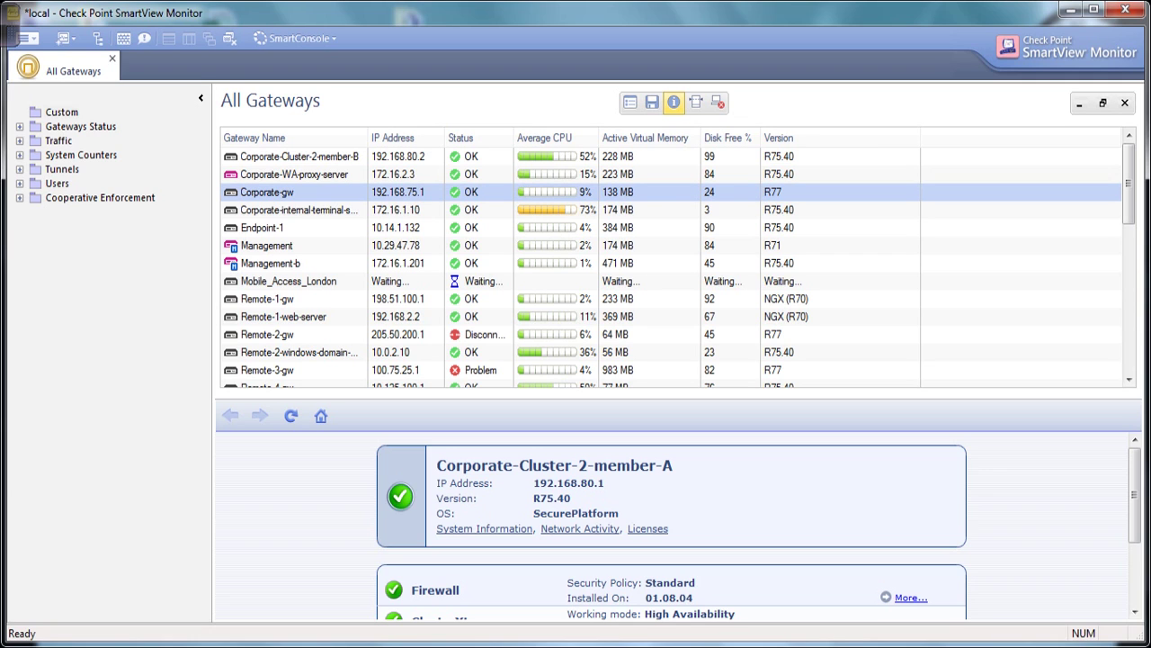
pyautogui.moveTo(1129, 184)
pyautogui.mouseDown()
pyautogui.moveTo(1129, 201)
pyautogui.moveTo(1128, 183)
pyautogui.mouseUp()
pyautogui.click(299, 156)
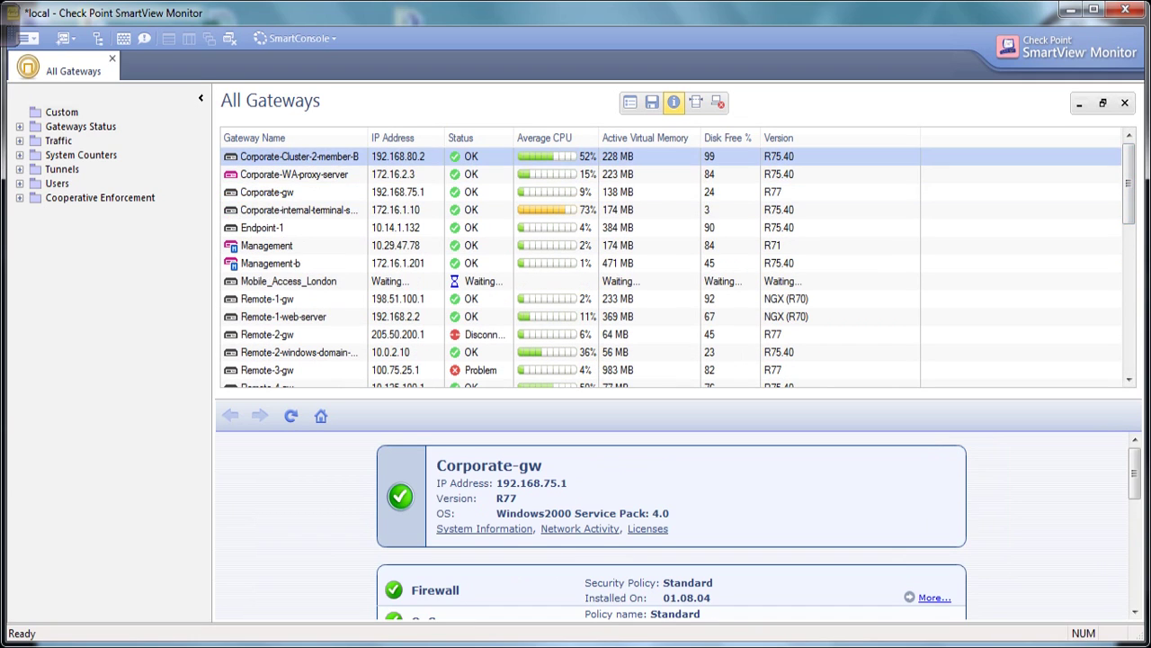
pyautogui.click(299, 353)
pyautogui.click(299, 370)
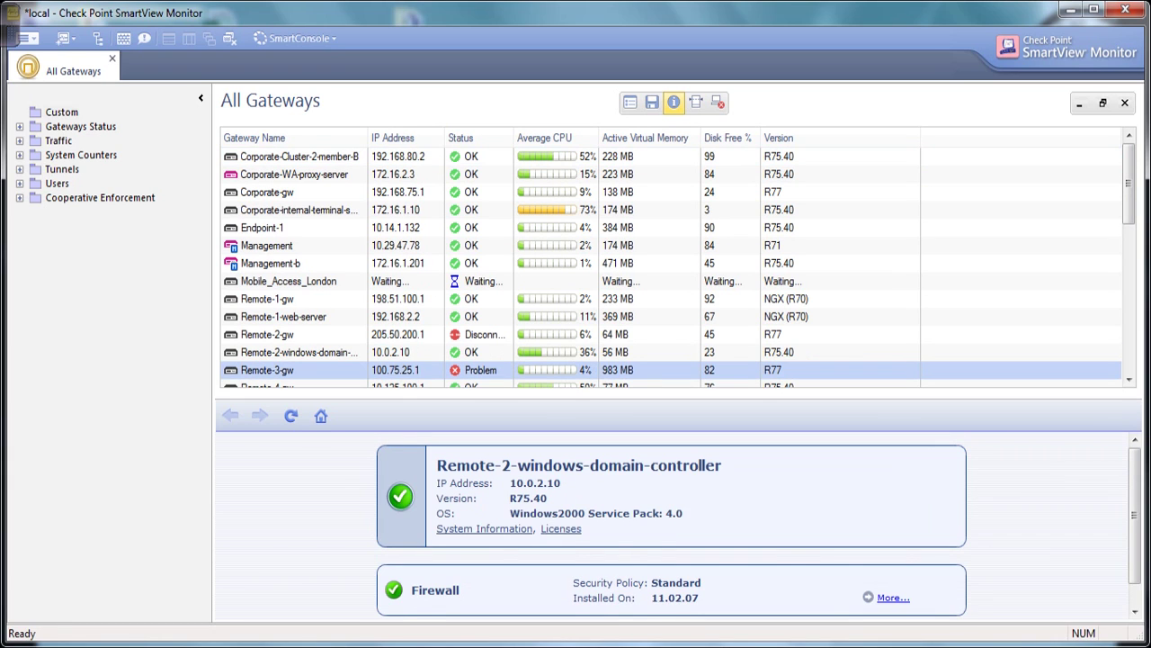
pyautogui.moveTo(1128, 184); pyautogui.dragTo(1128, 253)
pyautogui.click(267, 210)
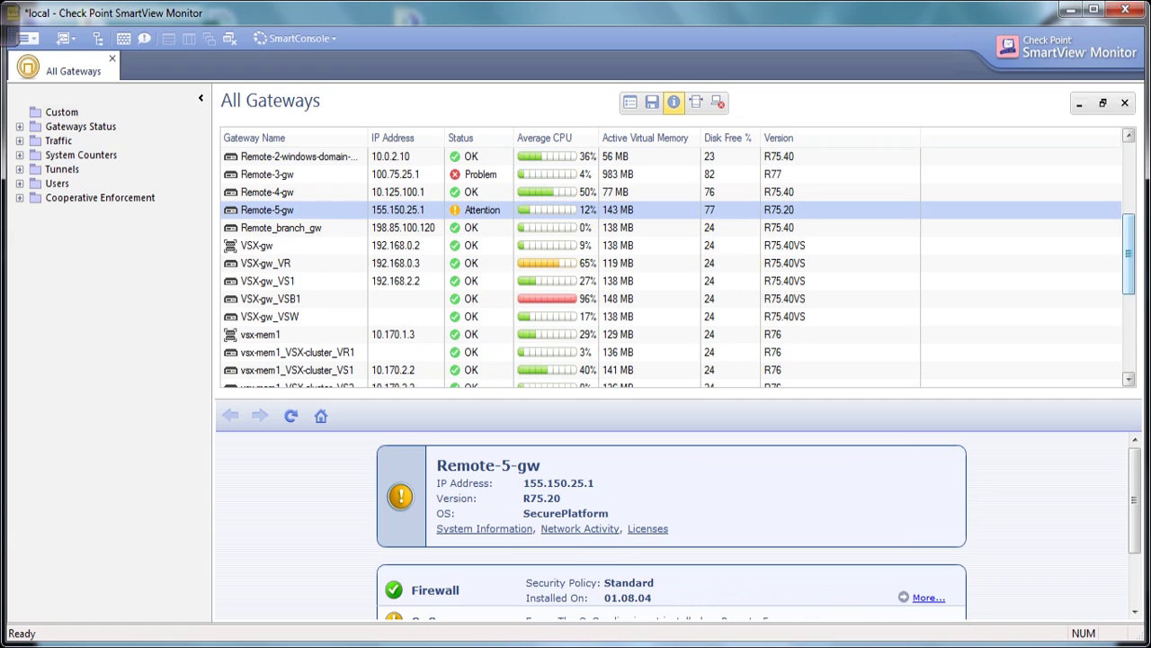
# Step: Open the status window of Remote-5-gw, view its QoS details and highlight the QoS Status text
pyautogui.scroll(2, 674, 261)
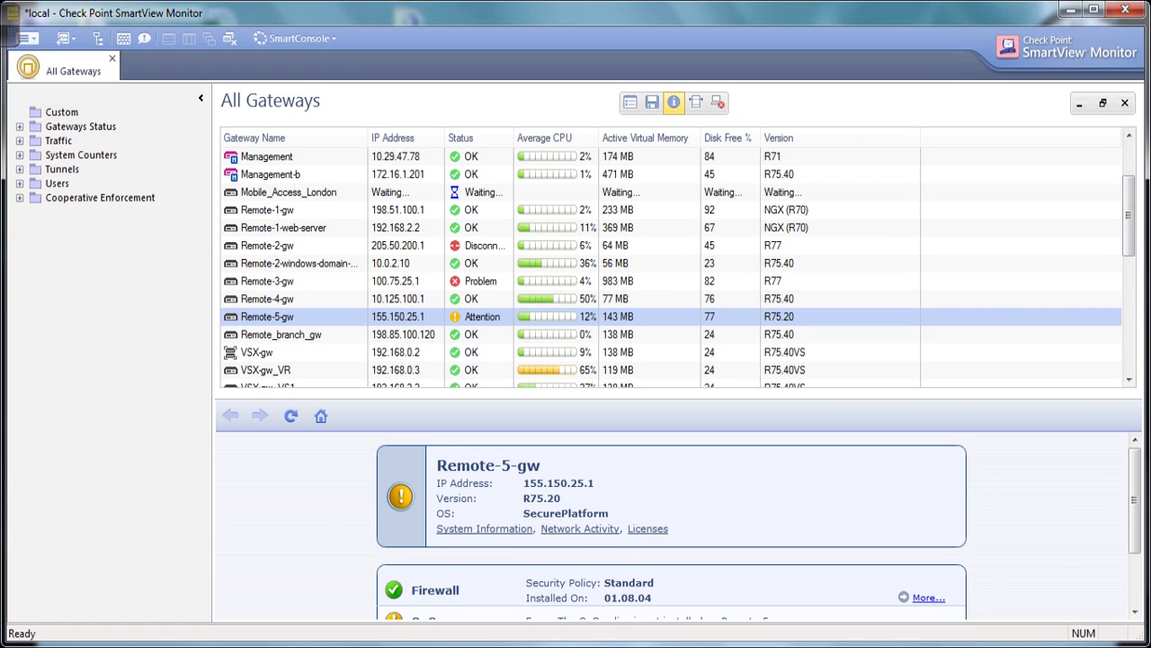
pyautogui.click(267, 299)
pyautogui.doubleClick(267, 316)
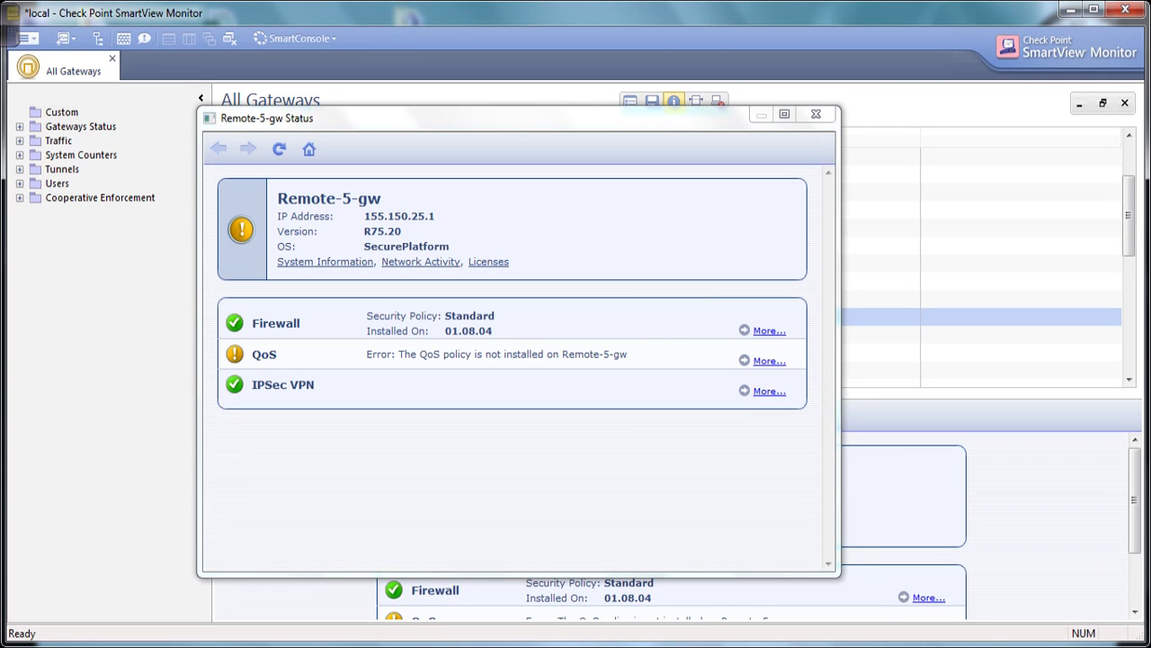
pyautogui.doubleClick(264, 354)
pyautogui.click(267, 355)
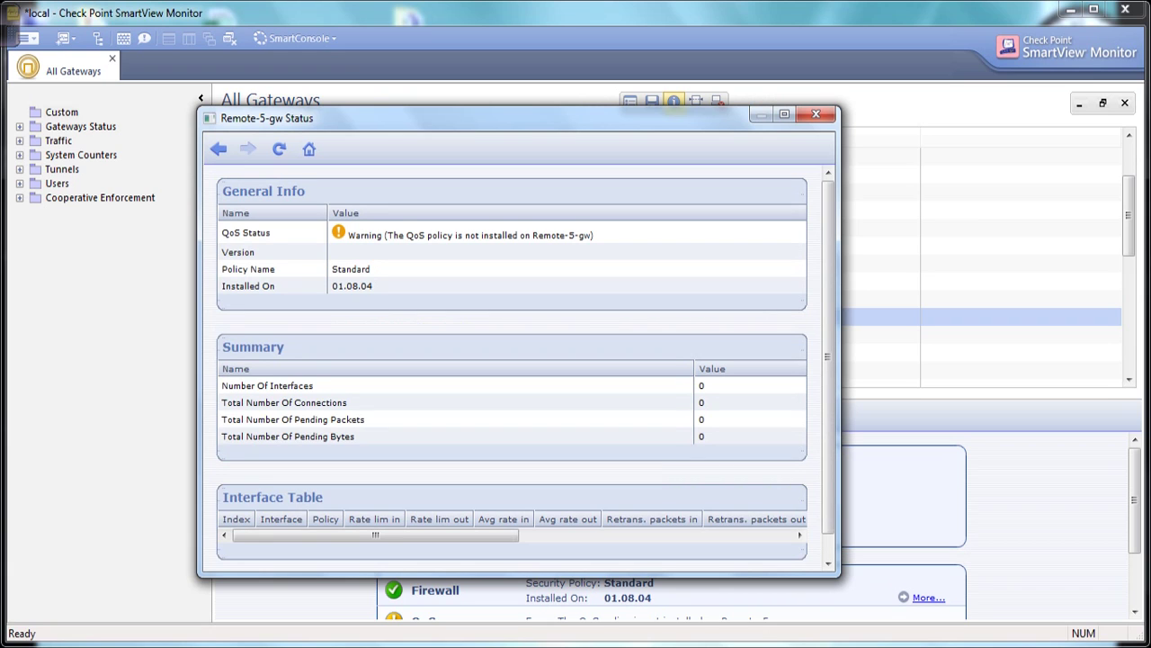
pyautogui.moveTo(348, 235); pyautogui.dragTo(594, 234)
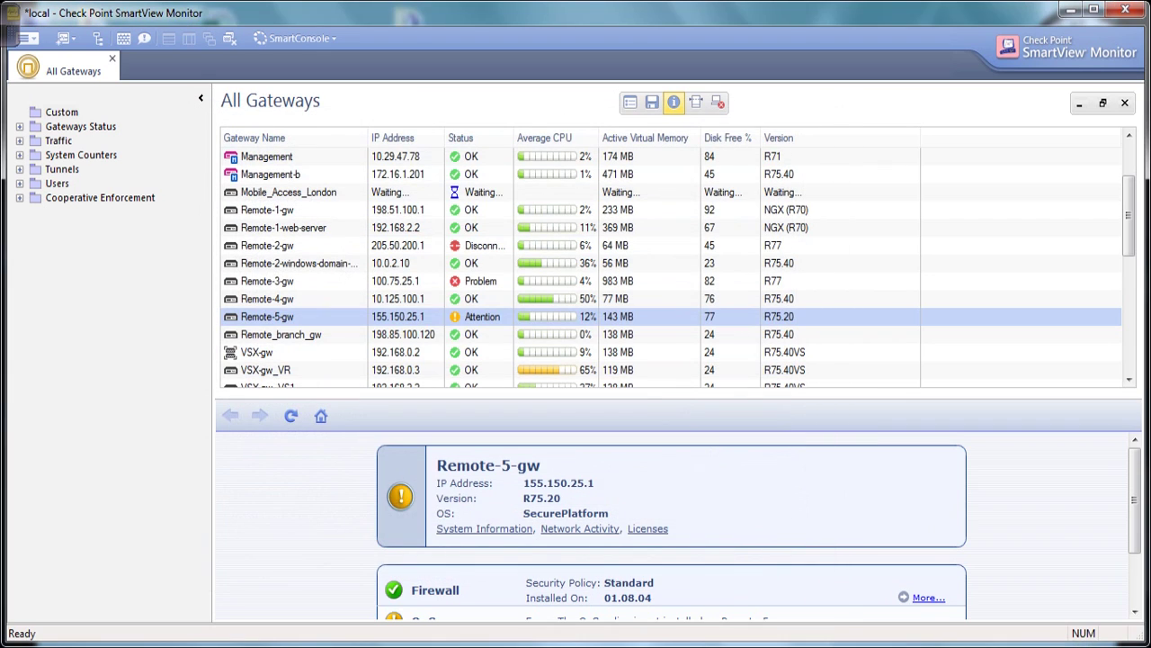
# Step: Open the status window of Remote-3-gw, view its Firewall details, highlight the Firewall Status text and close the window
pyautogui.doubleClick(267, 280)
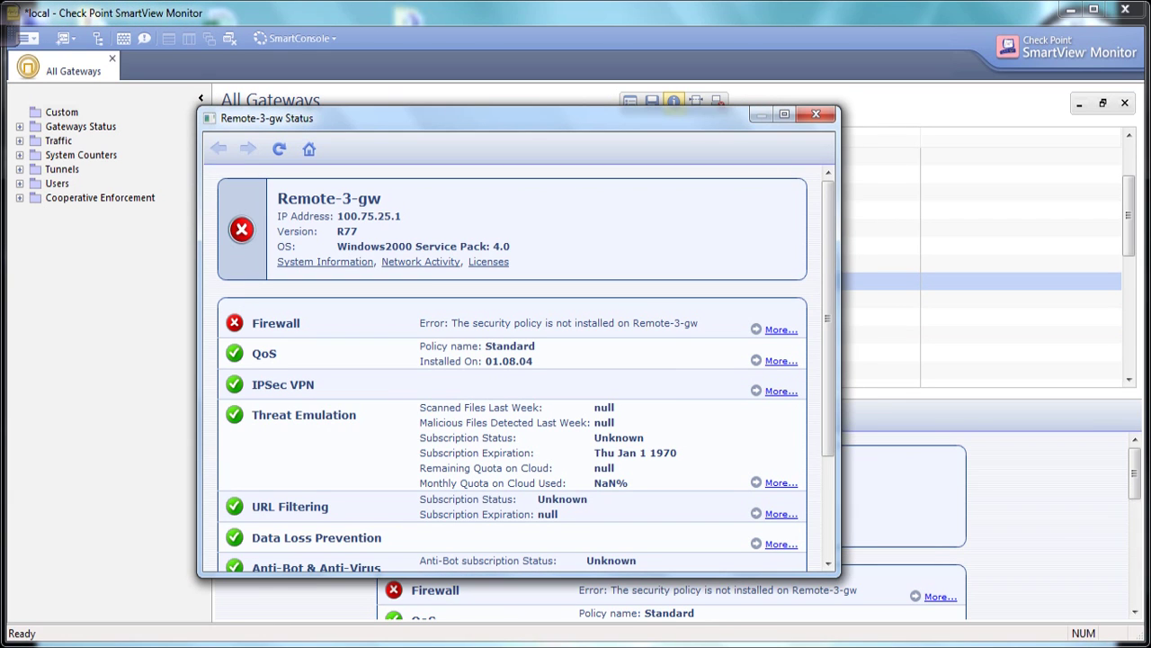
pyautogui.click(781, 330)
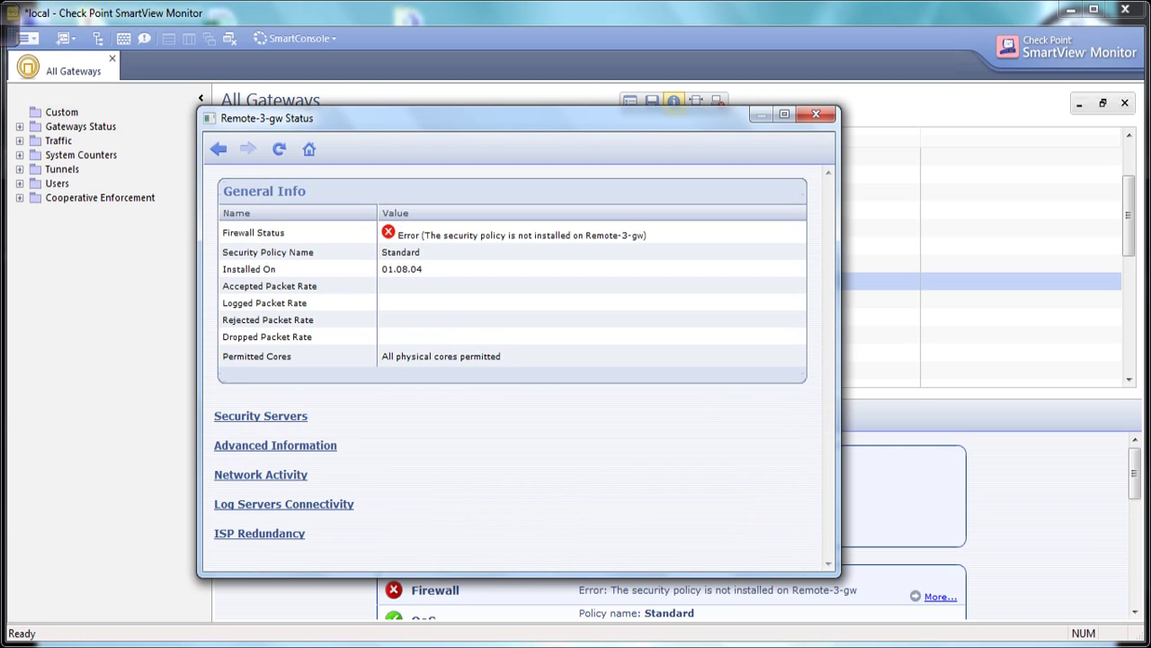
pyautogui.moveTo(398, 235); pyautogui.dragTo(648, 234)
pyautogui.click(655, 241)
pyautogui.click(816, 114)
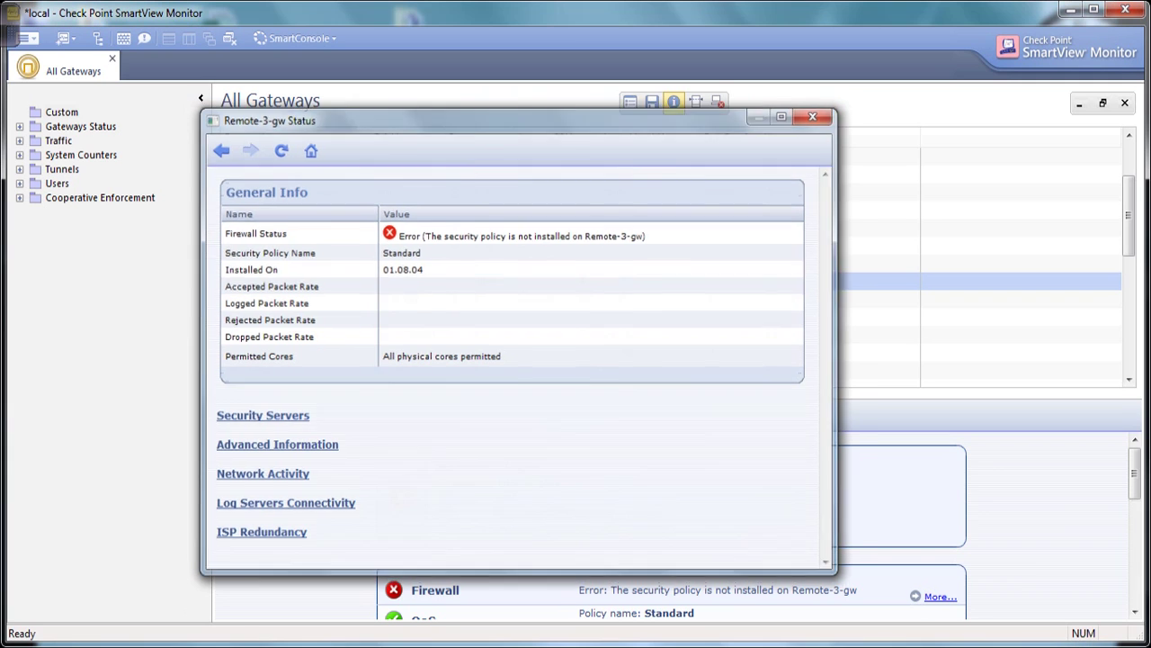
# Step: Open the status window of Remote-2-gw, view its Firewall details and highlight the Firewall Status text
pyautogui.doubleClick(504, 245)
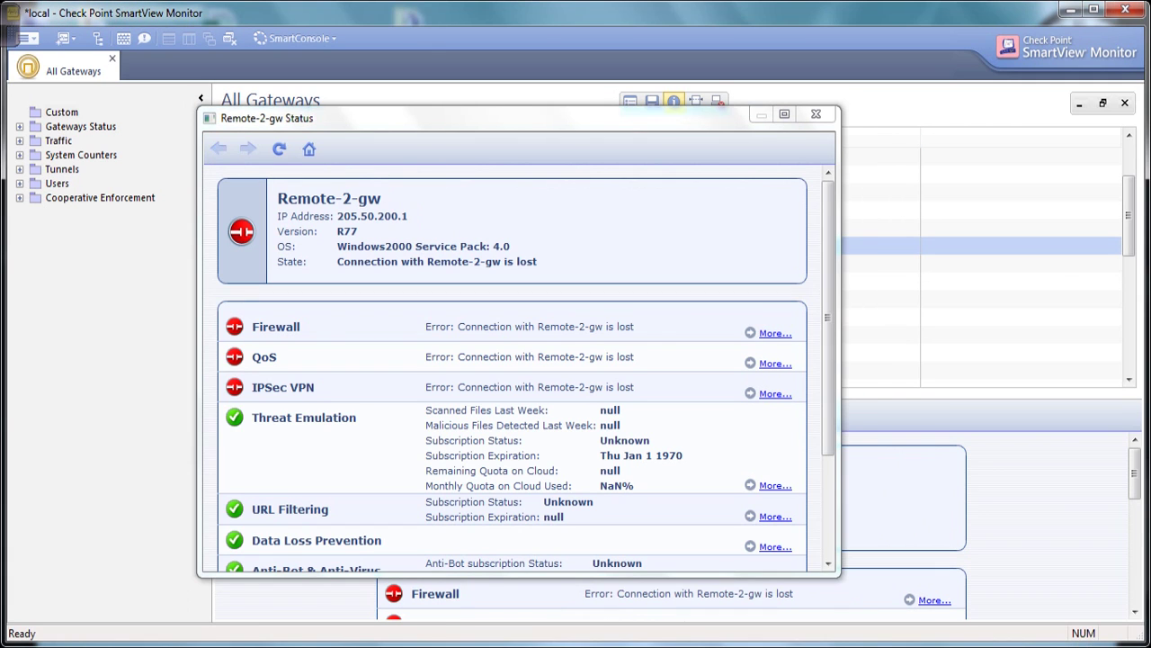
pyautogui.click(776, 333)
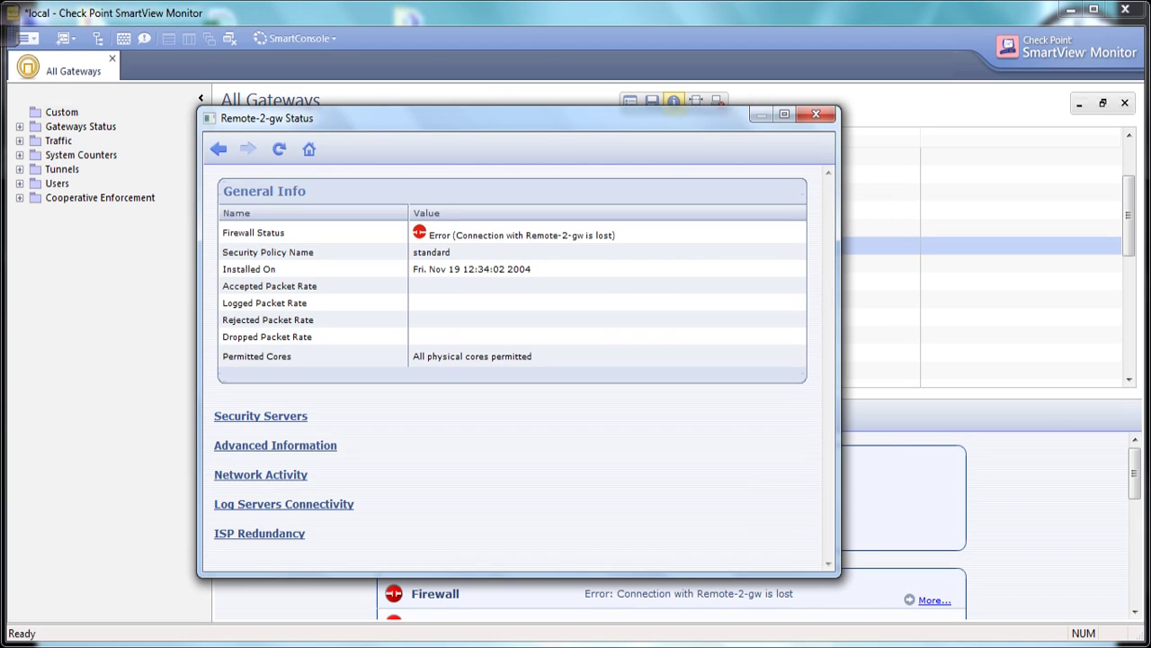
pyautogui.moveTo(455, 234); pyautogui.dragTo(615, 235)
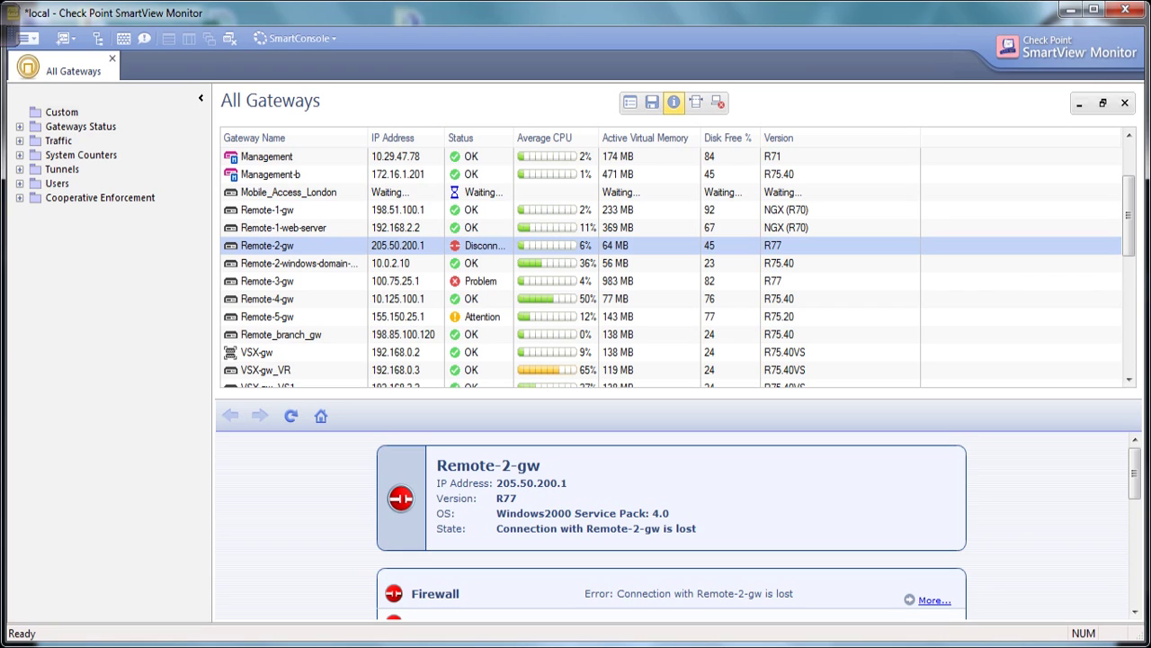
# Step: Go through the details of the Mobile_Access_London, Management and Remote-1-gw gateways
pyautogui.click(289, 192)
pyautogui.click(267, 157)
pyautogui.click(267, 209)
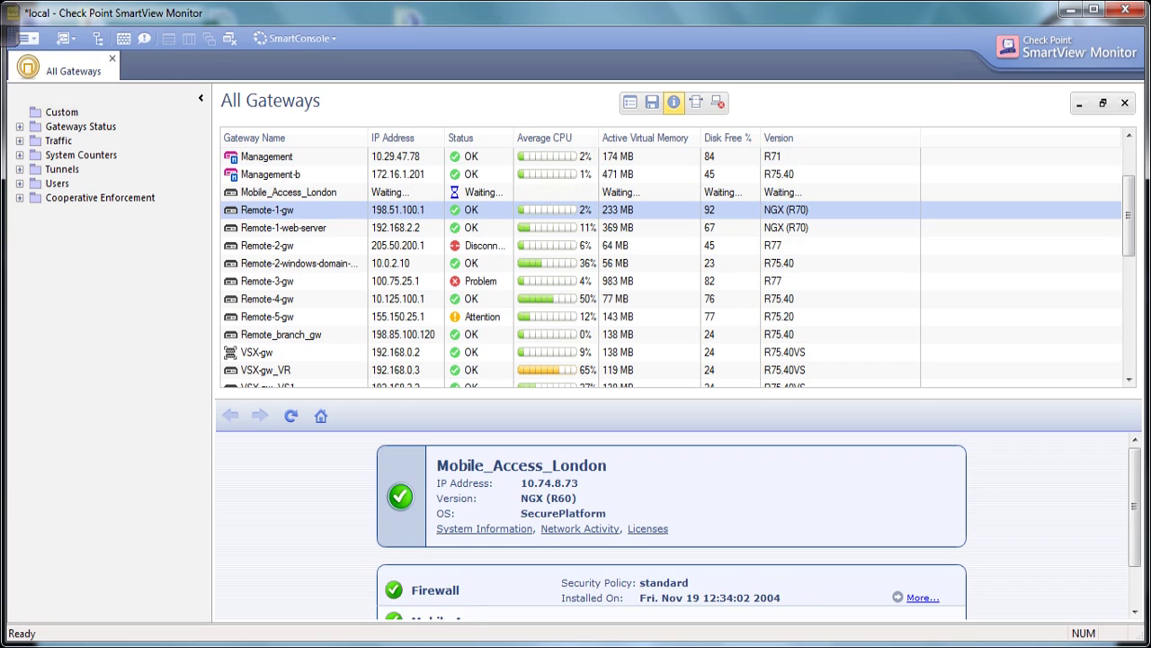
# Step: Expand the Gateways Status and Traffic categories and open the Top Services traffic view for Remote-2-gw
pyautogui.click(19, 127)
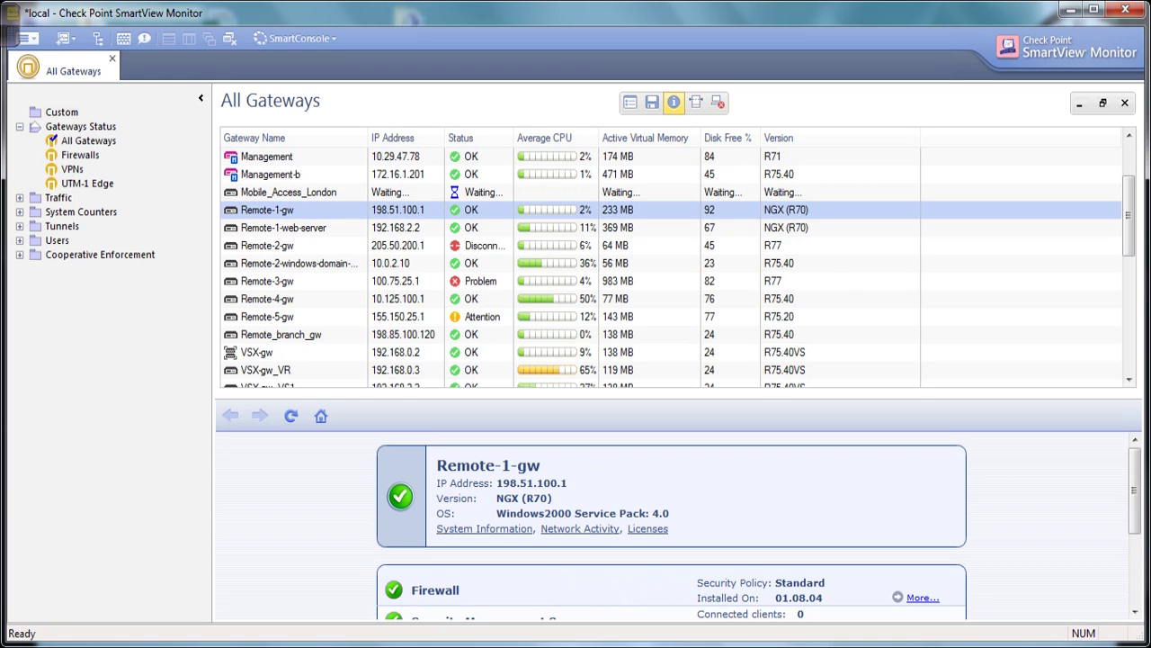
pyautogui.click(20, 198)
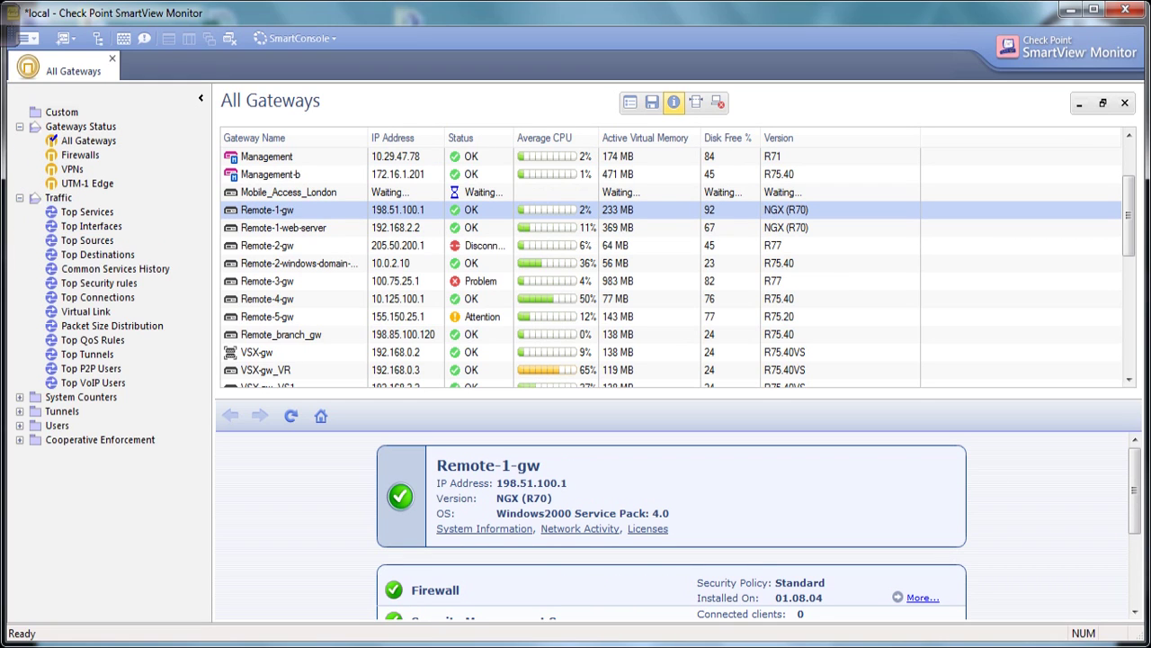
pyautogui.click(88, 212)
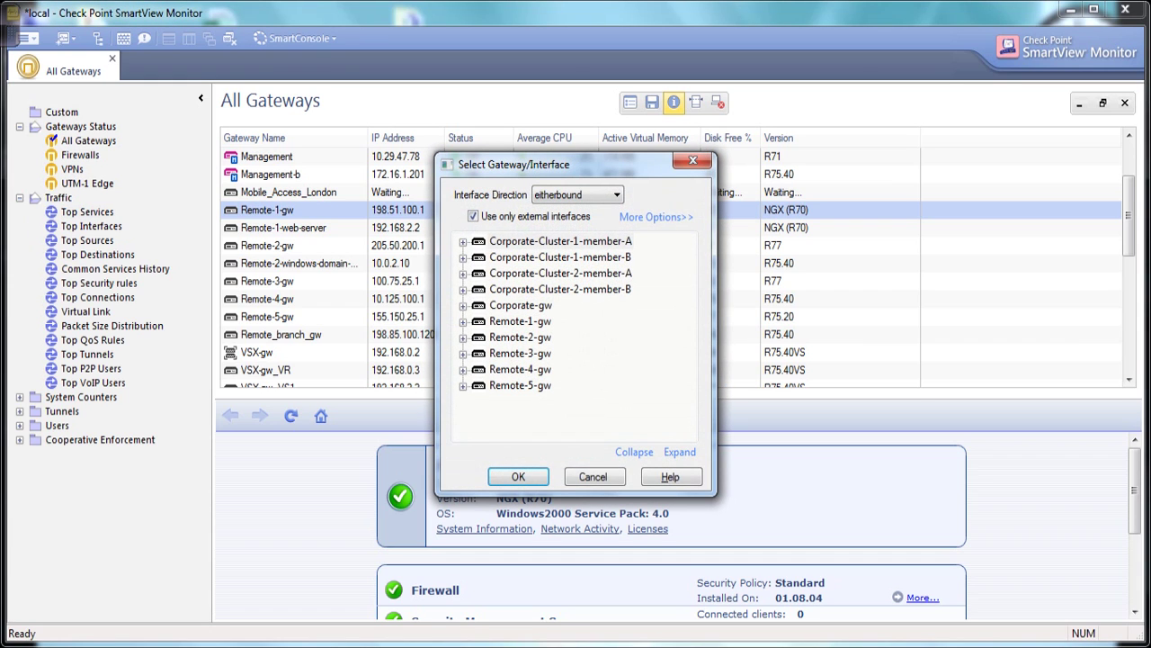
pyautogui.click(519, 338)
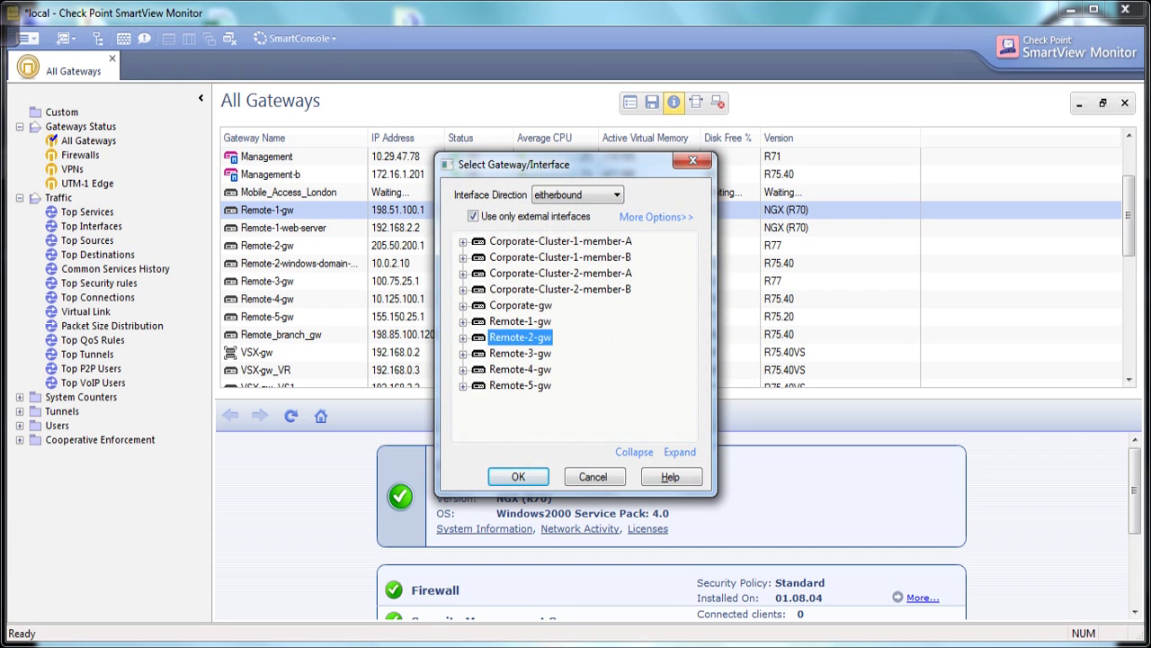
pyautogui.press('Return')
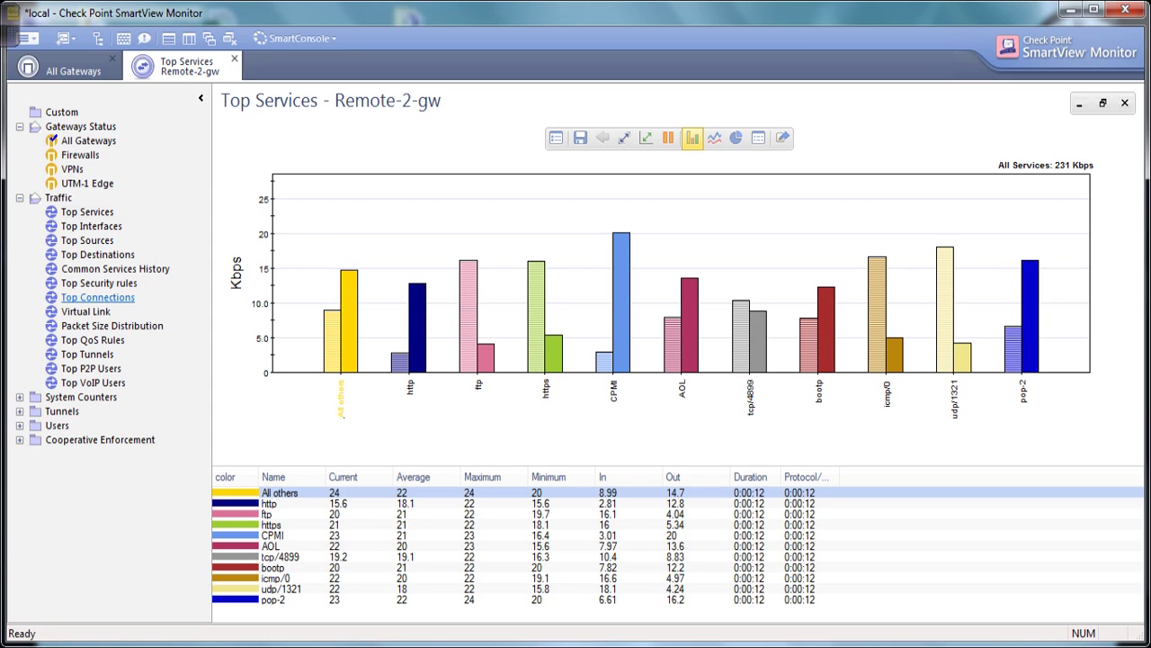
# Step: Open the Top Interfaces and Top Destinations traffic views for Remote-1-gw
pyautogui.click(97, 254)
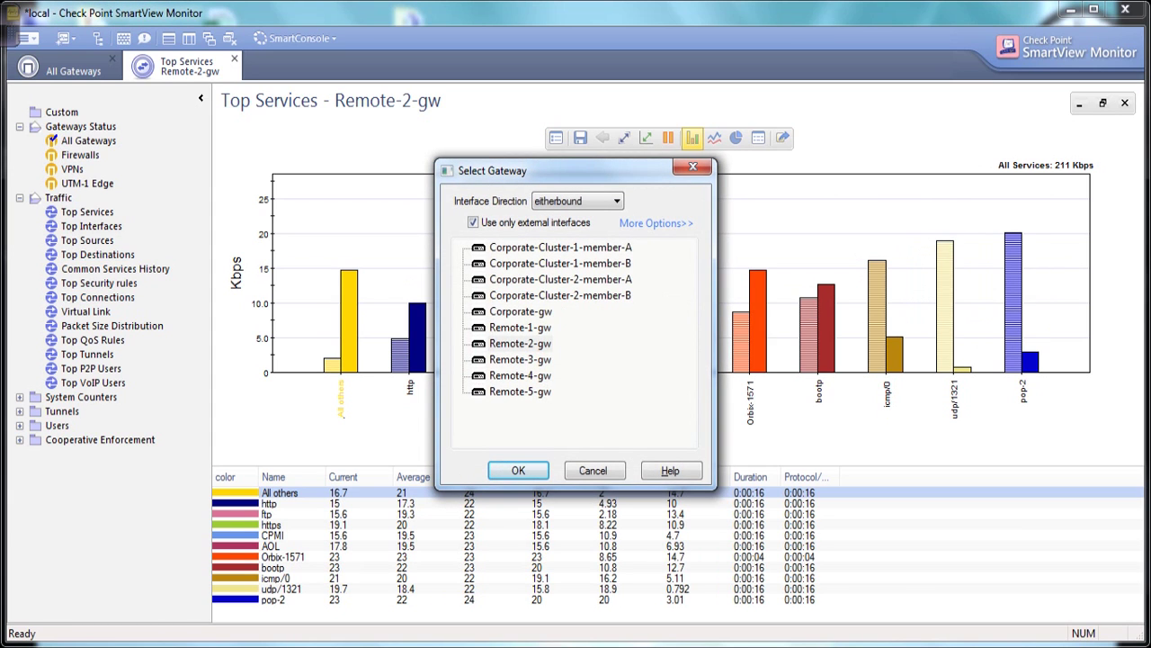
pyautogui.click(520, 327)
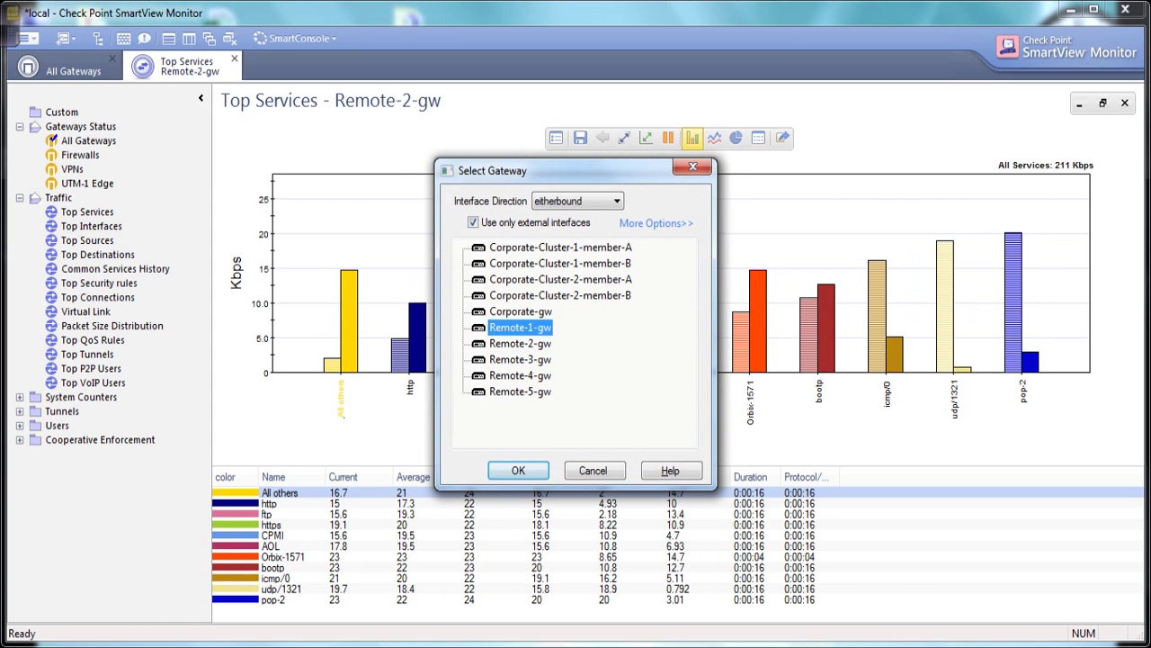
pyautogui.click(518, 471)
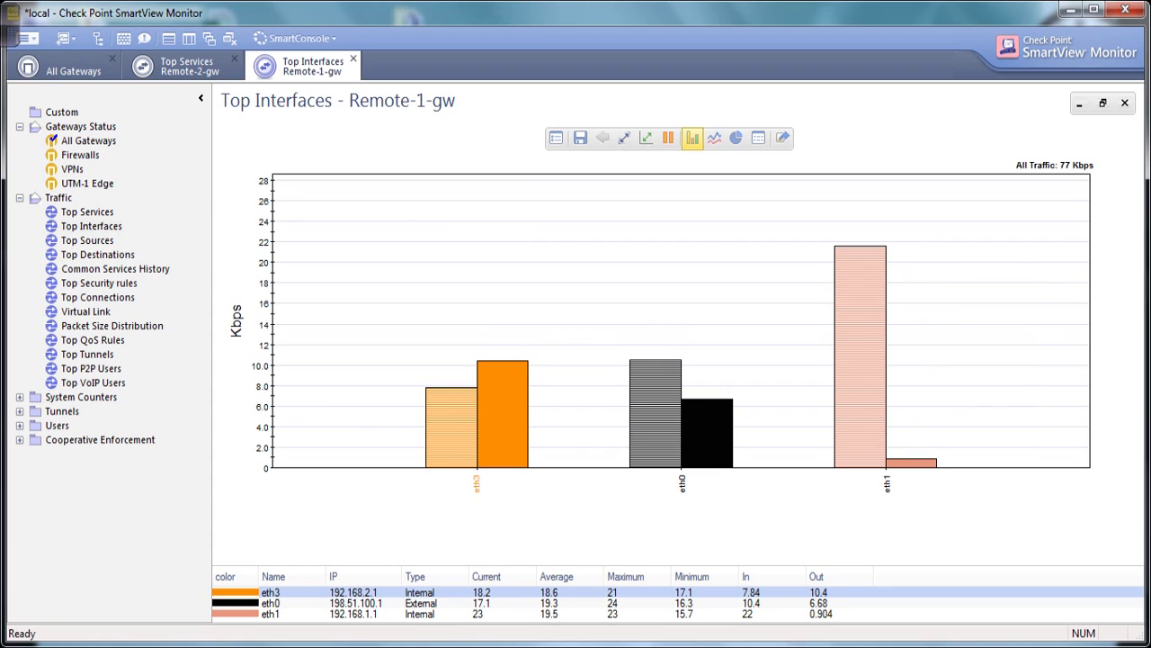
pyautogui.click(98, 255)
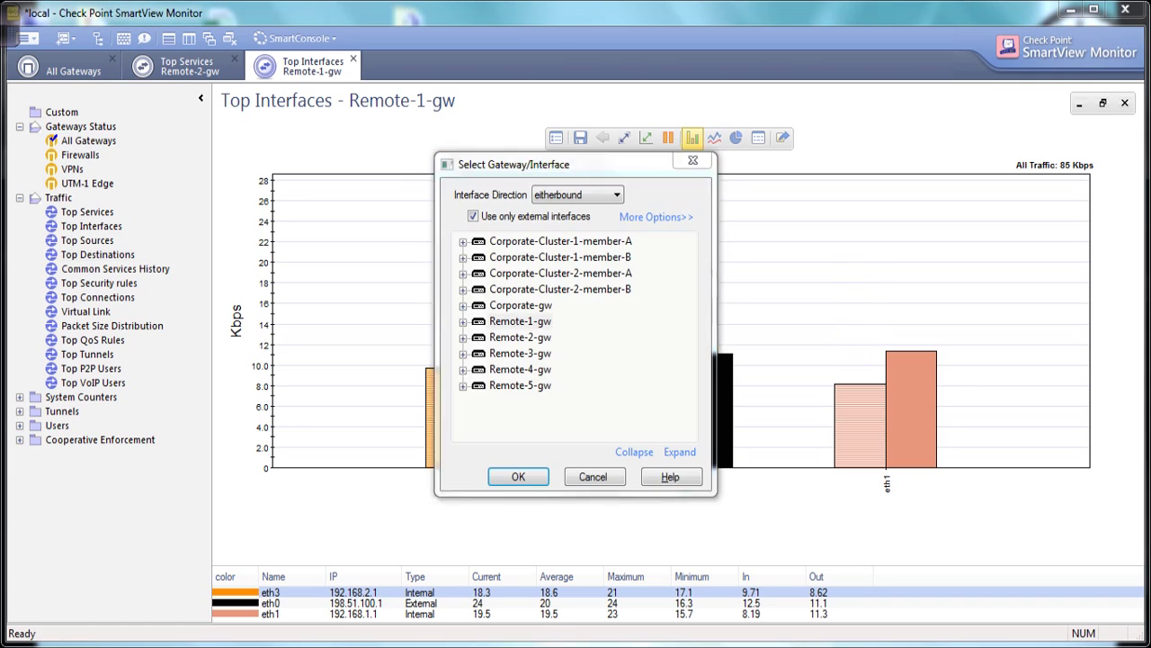
pyautogui.press('Return')
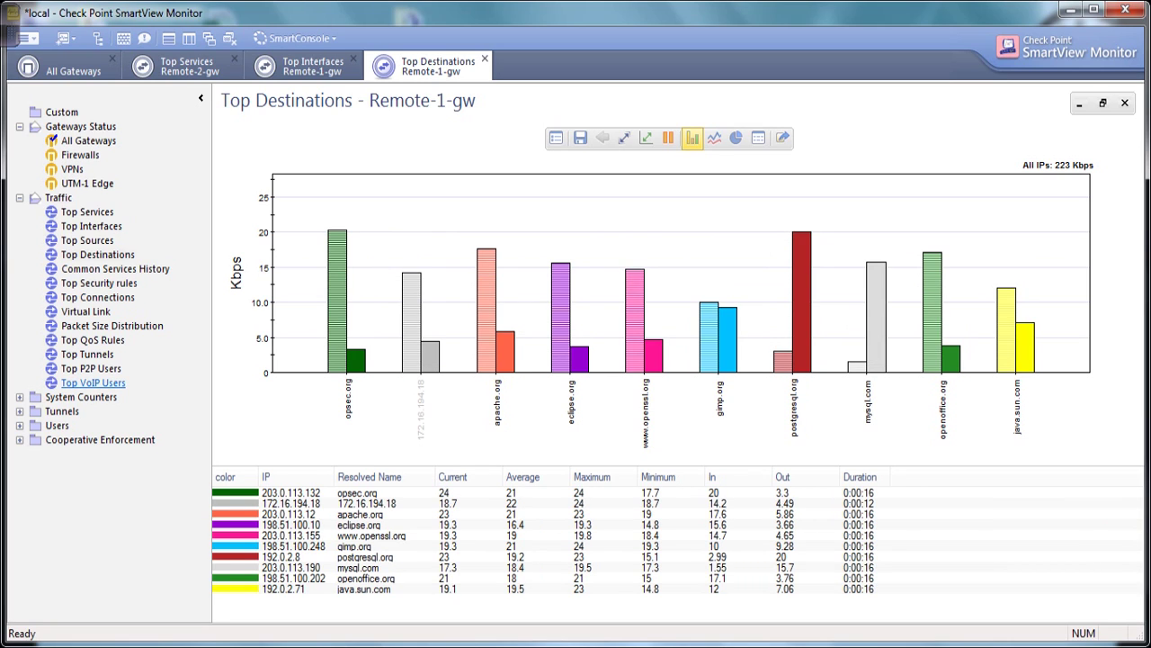
# Step: Open the Permanent Tunnels view and look through the Corporate-Cluster-1 tunnels and their states
pyautogui.click(62, 411)
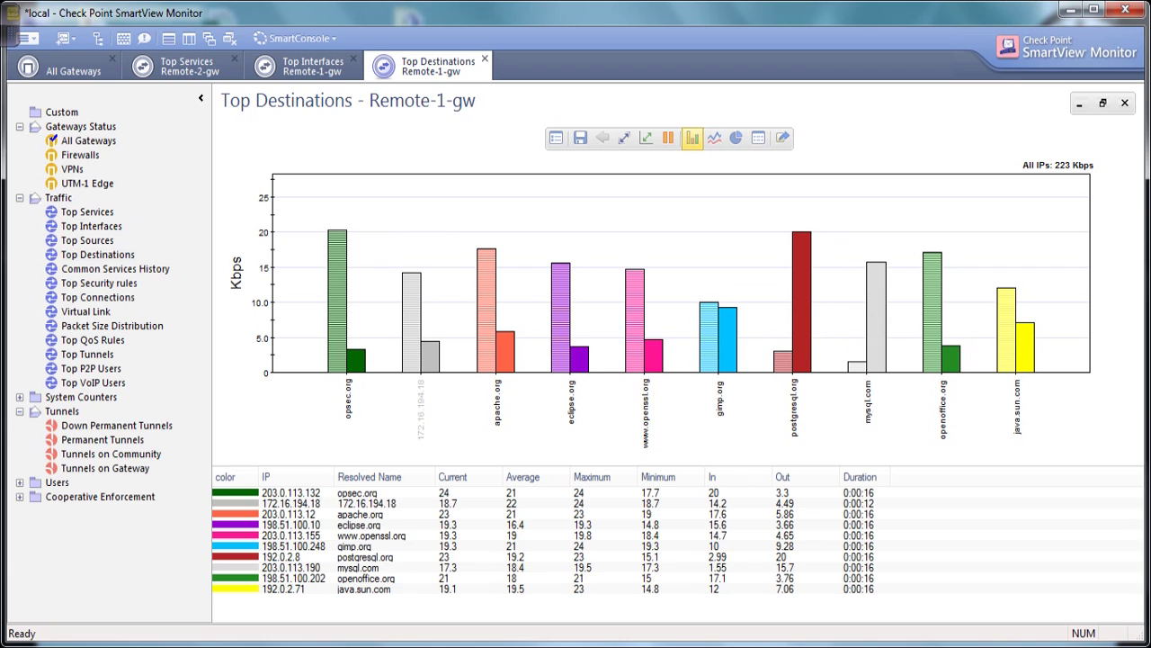
pyautogui.click(103, 439)
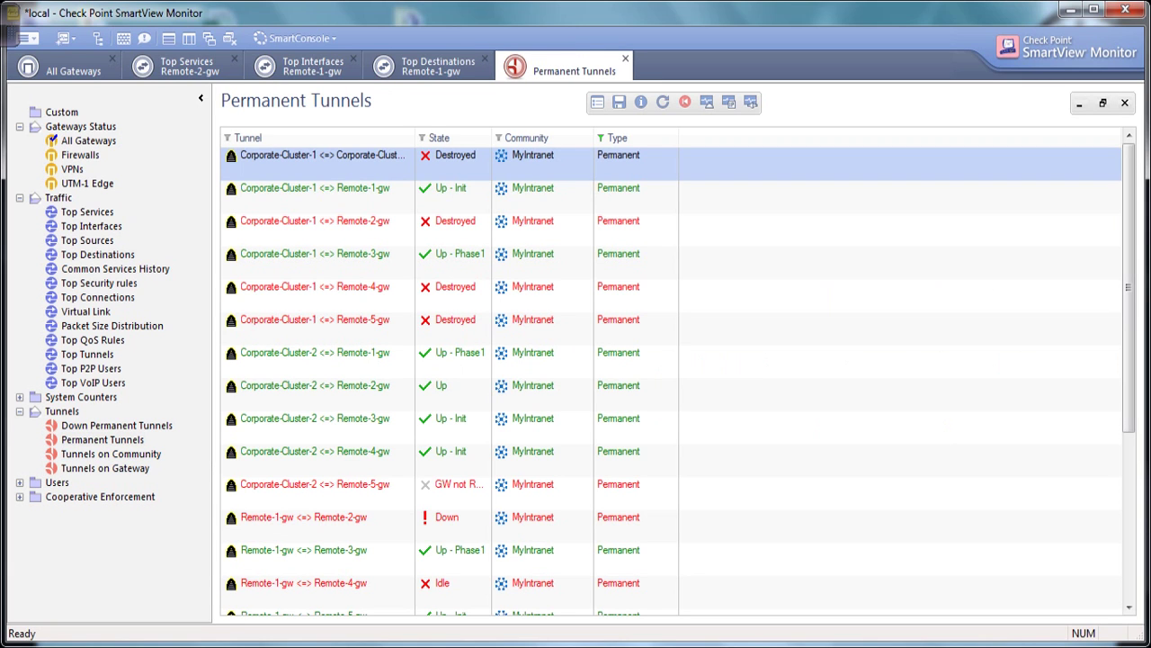
pyautogui.click(315, 188)
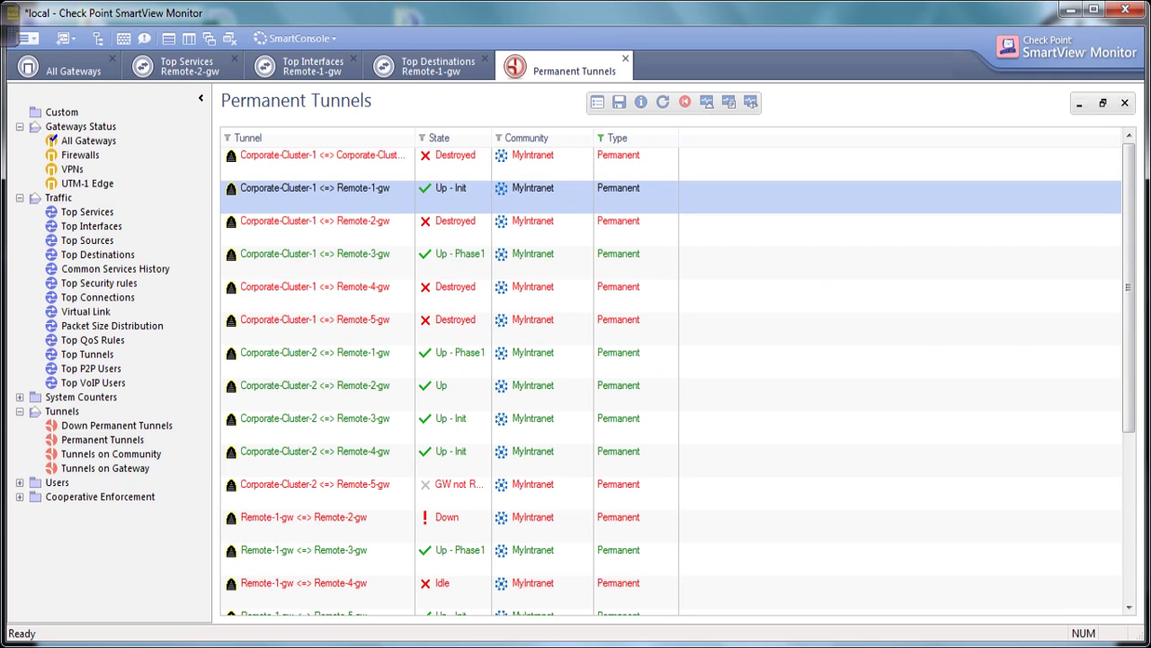
pyautogui.click(315, 156)
pyautogui.click(315, 190)
pyautogui.click(314, 254)
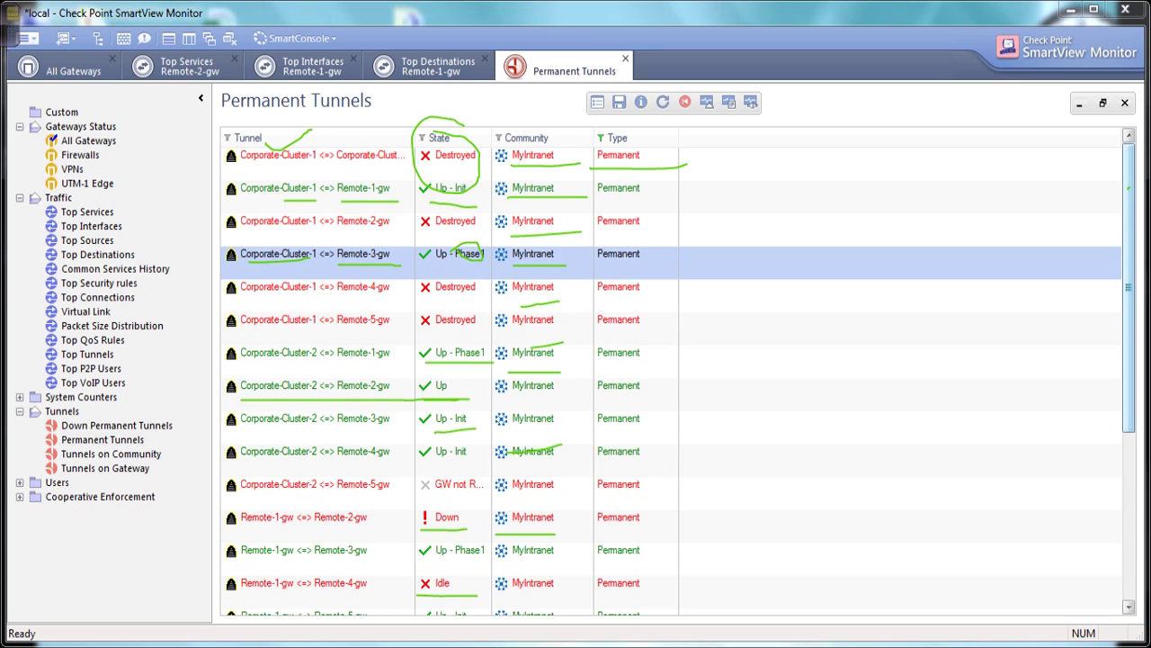
pyautogui.scroll(-3, 675, 377)
pyautogui.scroll(3, 1129, 188)
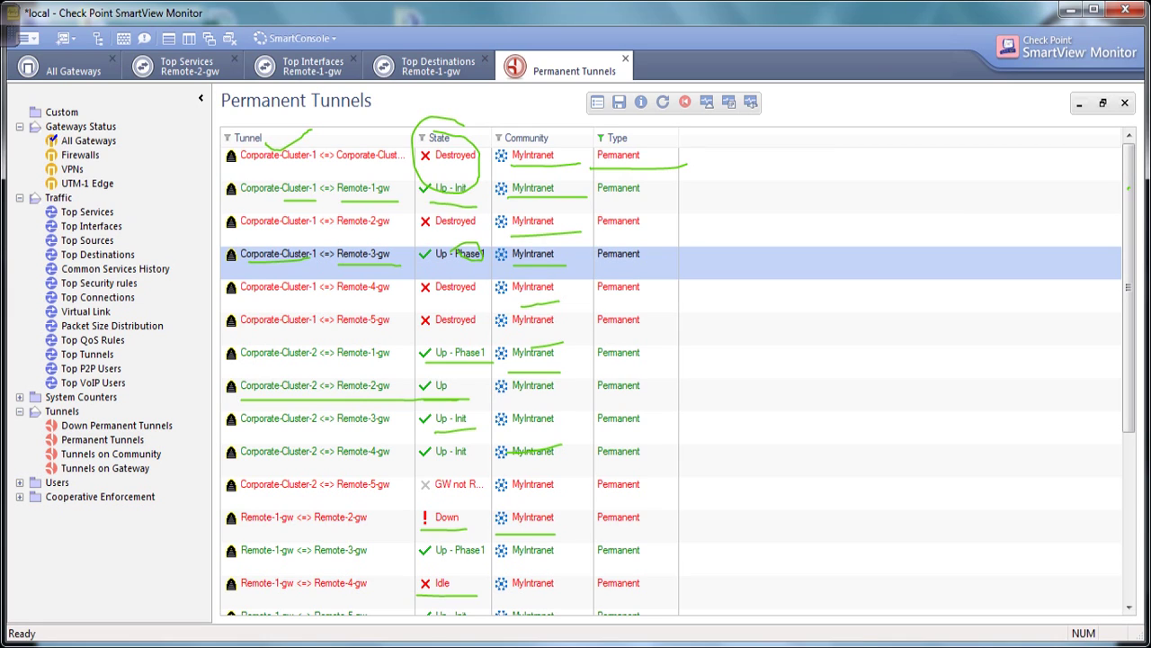
# Step: Expand the Users category and open the All Users view
pyautogui.doubleClick(56, 482)
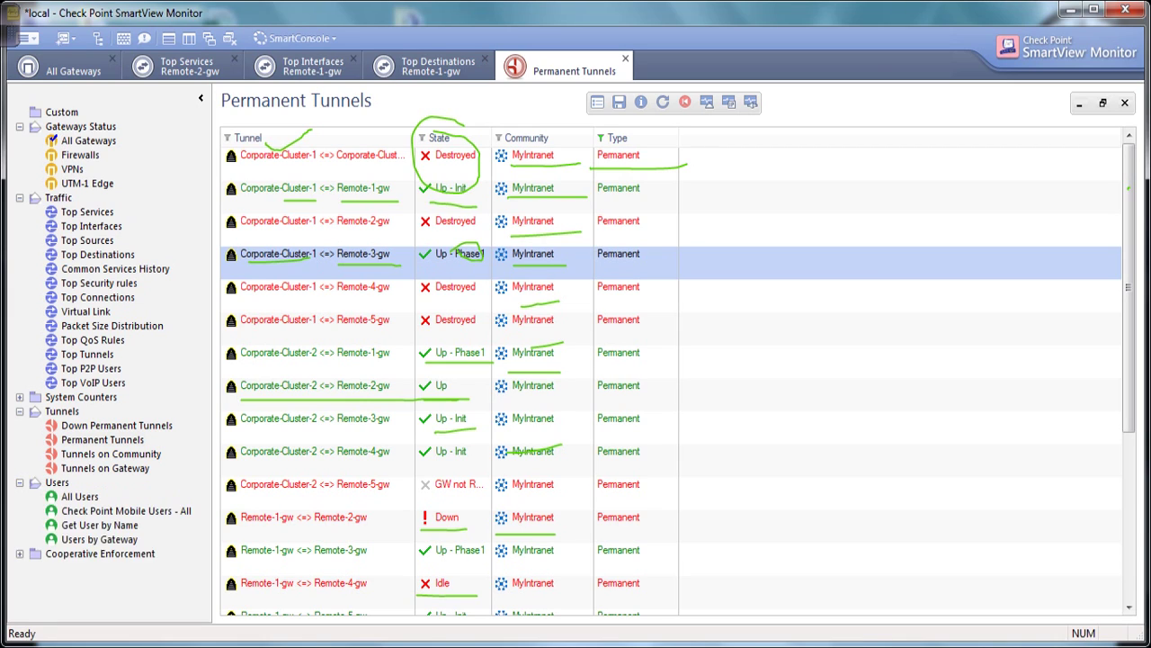
pyautogui.doubleClick(80, 496)
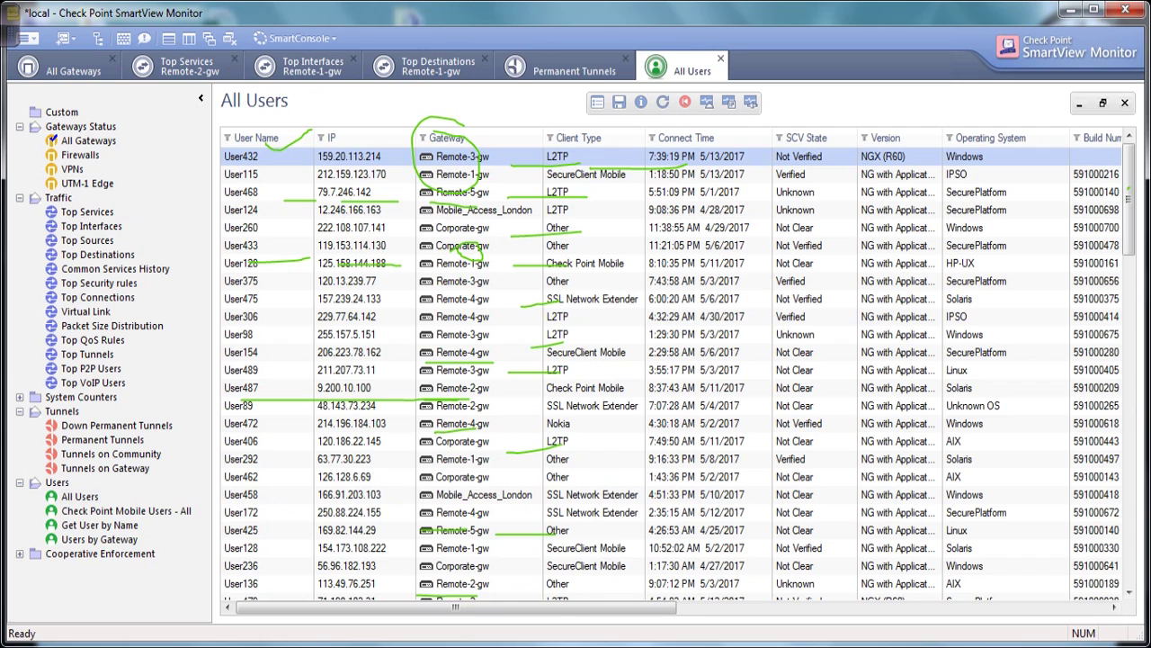
pyautogui.press('Escape')
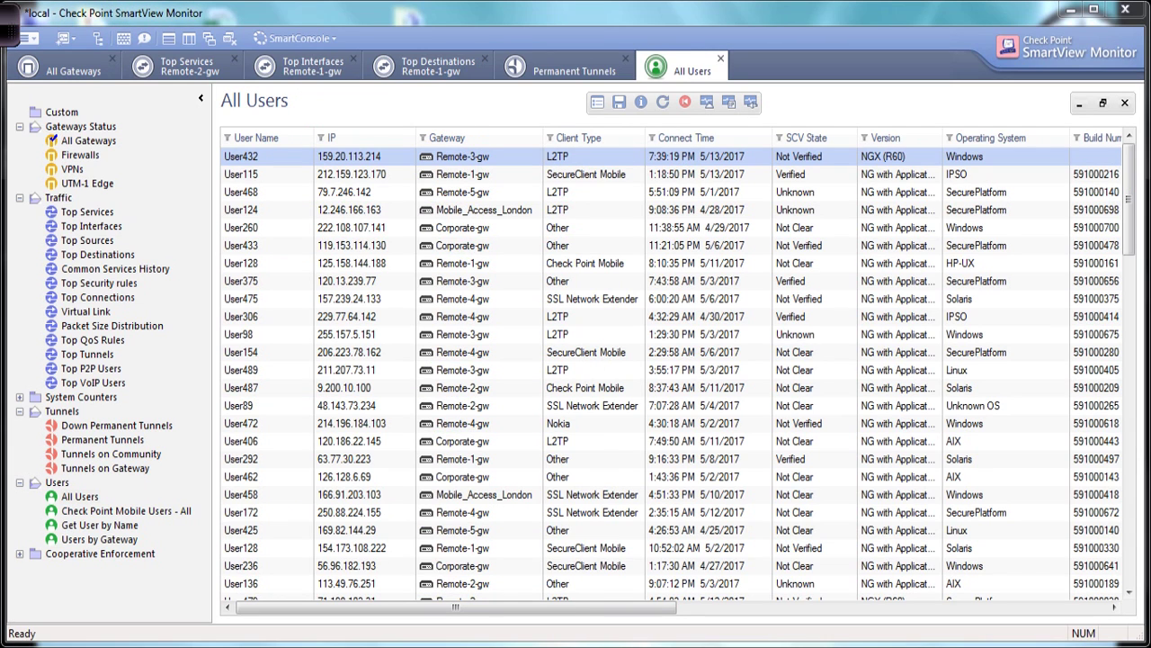
# Step: Go through the connected users in the All Users list, examining their gateways, client types and connect times
pyautogui.press('Down')
pyautogui.press('Down')
pyautogui.press('Down')
pyautogui.press('Down')
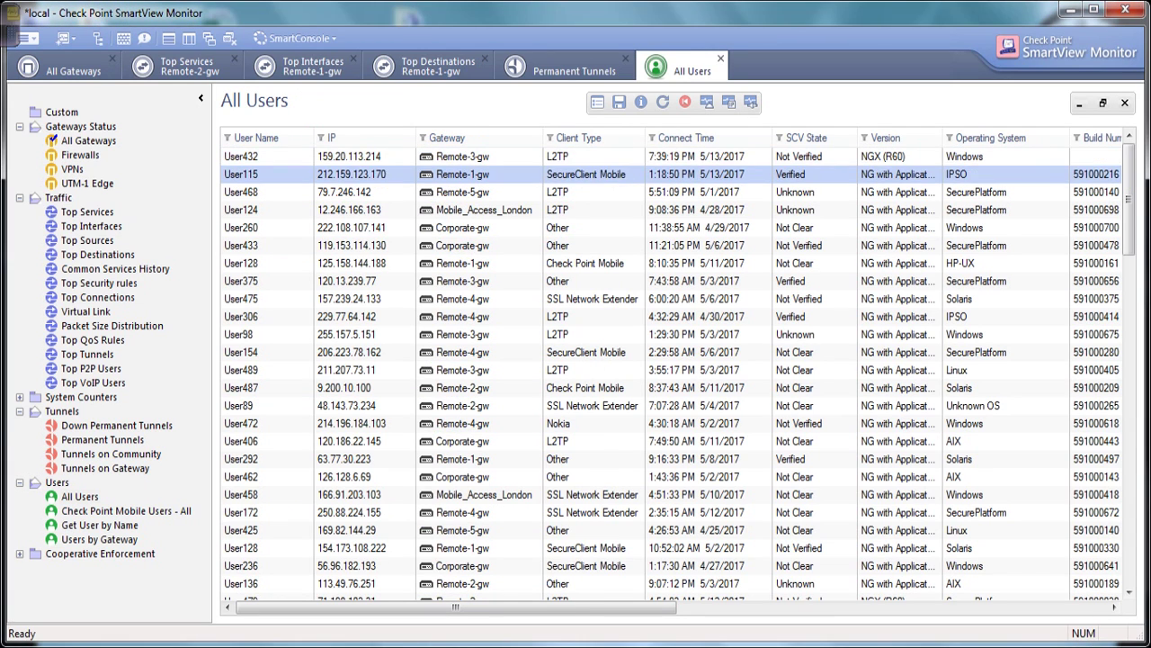
pyautogui.press('Down')
pyautogui.press('Down')
pyautogui.press('Down')
pyautogui.press('Down')
pyautogui.press('Down')
pyautogui.press('Down')
pyautogui.press('Down')
pyautogui.press('Down')
pyautogui.press('Down')
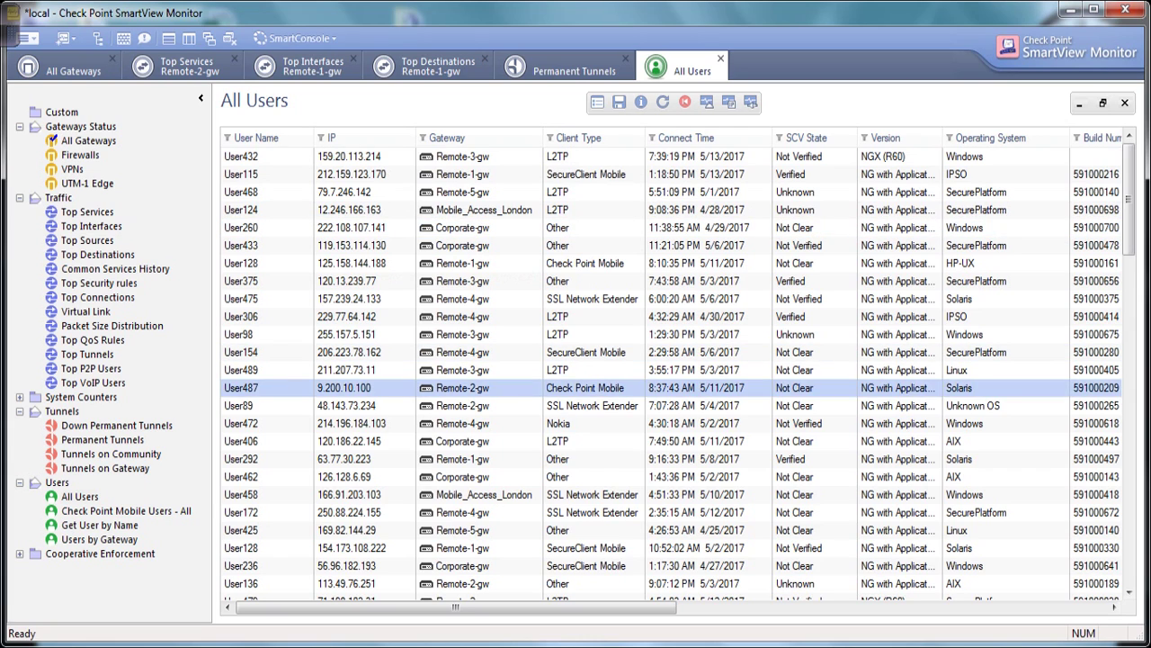
pyautogui.press('Down')
pyautogui.press('Down')
pyautogui.press('Down')
pyautogui.press('Down')
pyautogui.press('Up')
pyautogui.press('Up')
pyautogui.press('Up')
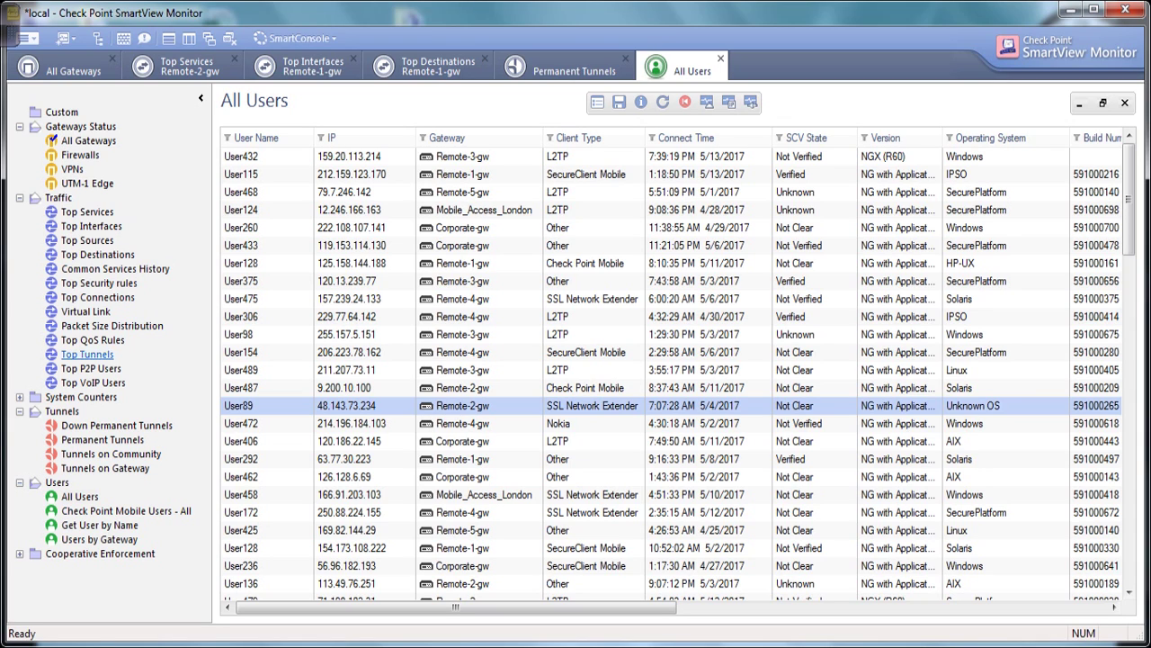
# Step: Collapse the Users, Tunnels, Traffic and Gateways Status categories
pyautogui.click(20, 482)
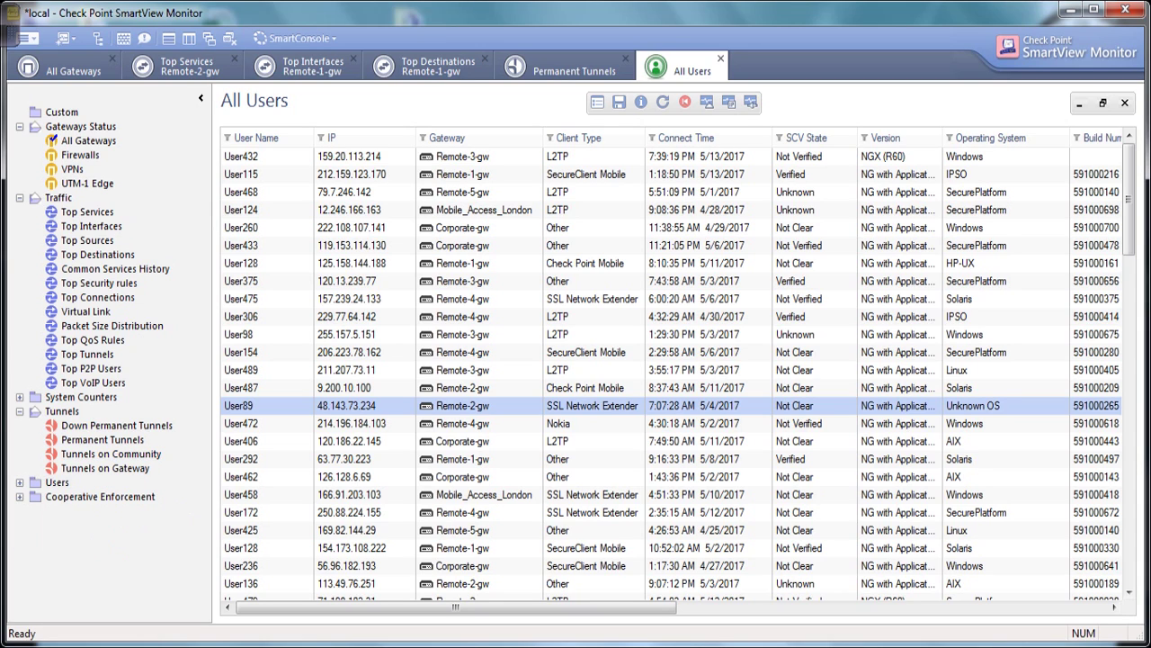
pyautogui.click(19, 411)
pyautogui.click(20, 197)
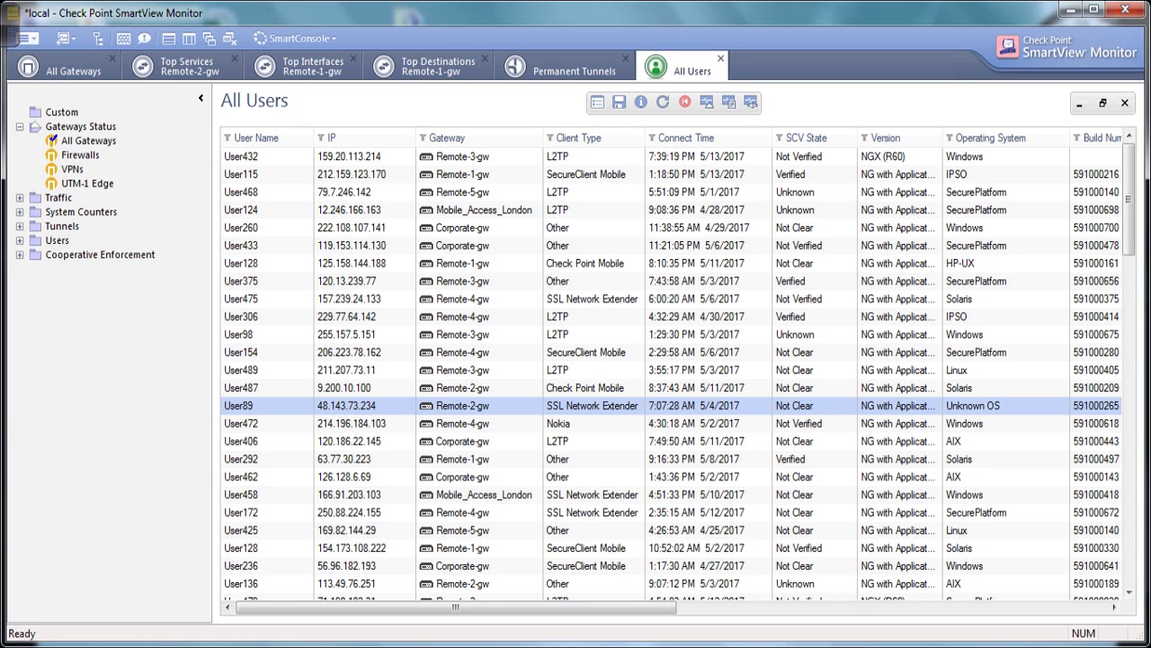
pyautogui.click(19, 127)
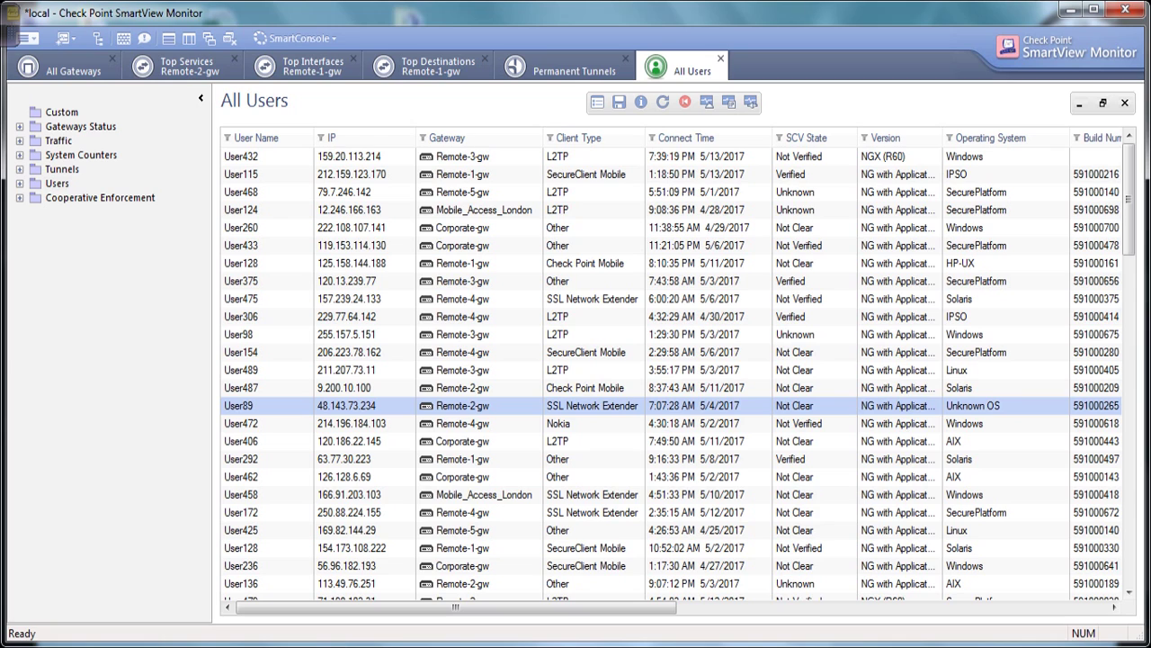
# Step: Close all open views except All Gateways and select Remote-3-gw in the gateway list
pyautogui.click(233, 59)
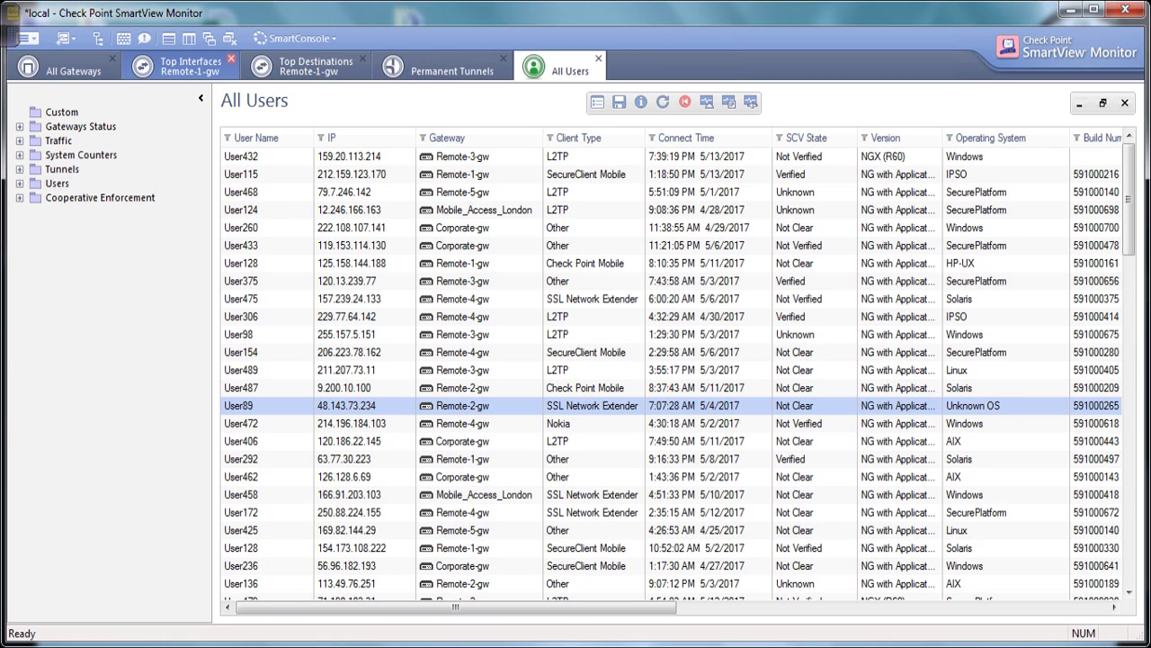
pyautogui.click(231, 58)
pyautogui.click(244, 58)
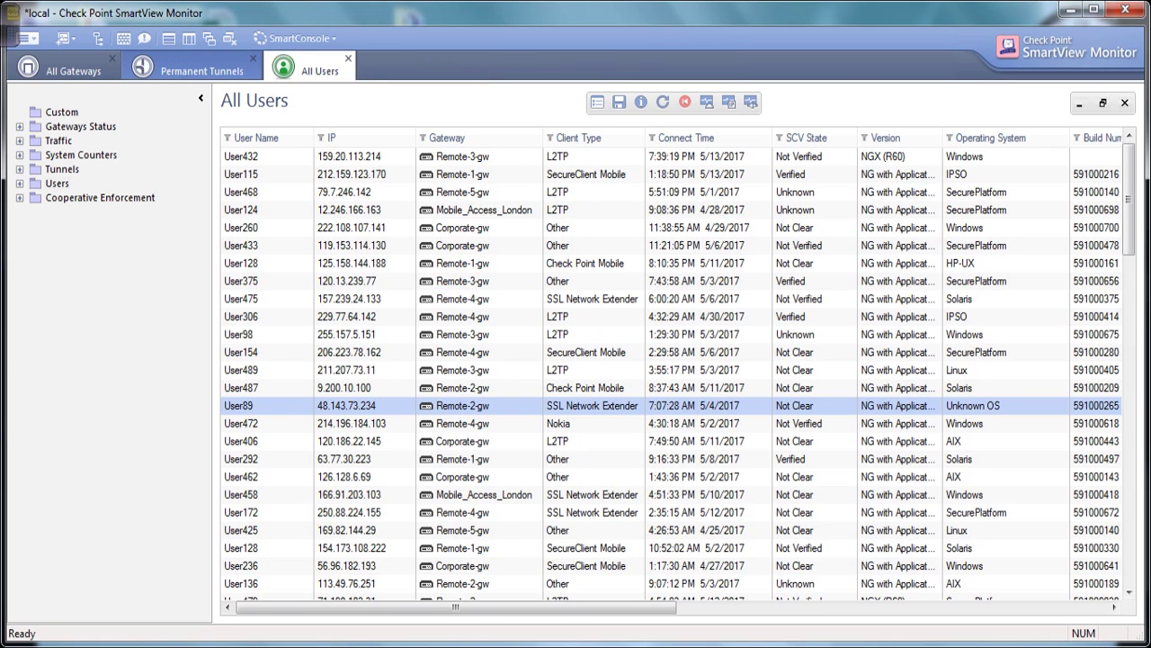
pyautogui.click(203, 67)
pyautogui.click(252, 58)
pyautogui.click(207, 58)
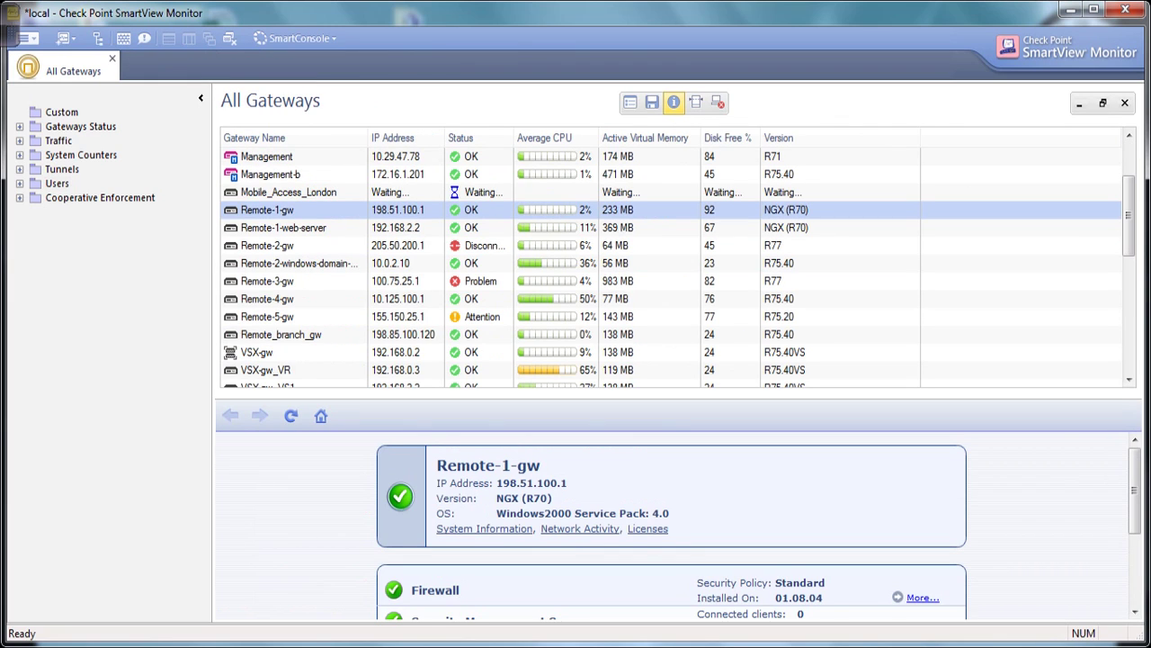
pyautogui.click(267, 281)
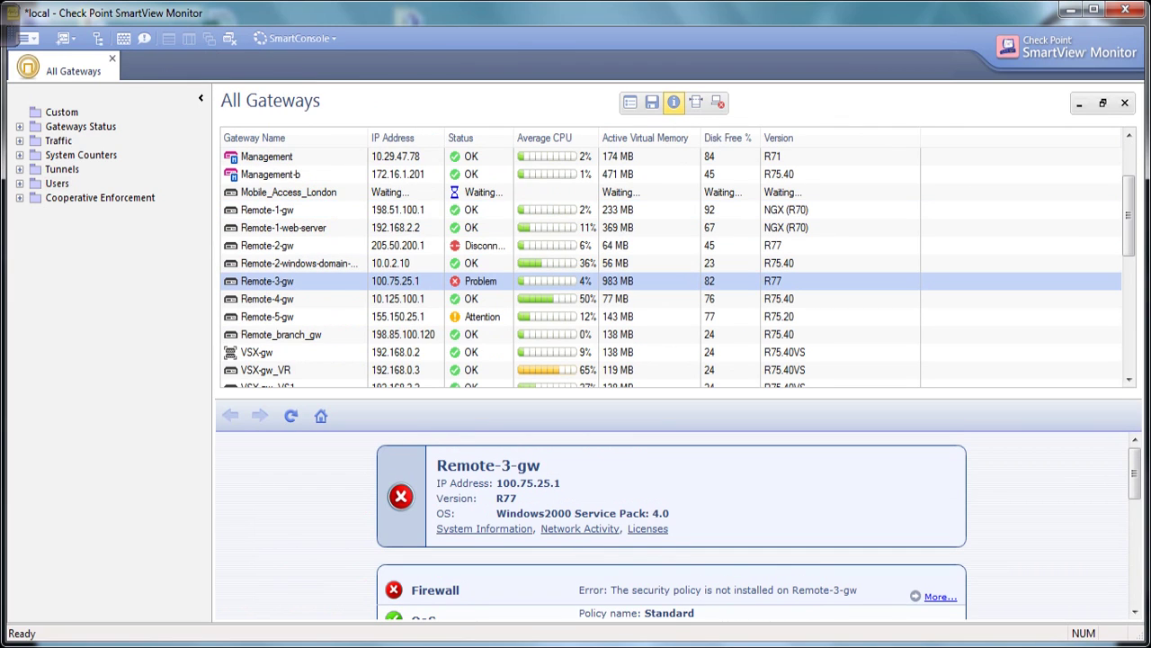